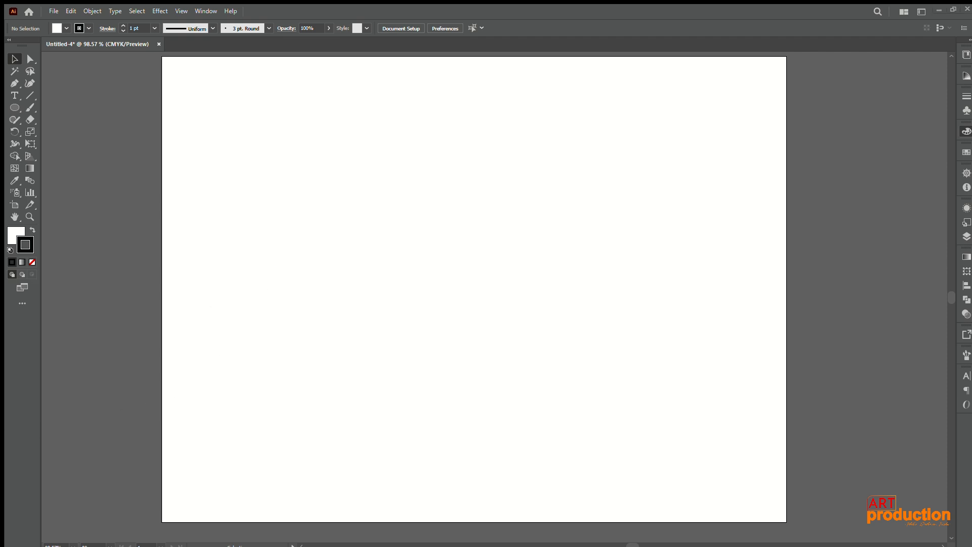
Step: Place the lion JPG centred on the artboard, scaled to about 861 pt square, and embed it in the document
{"action": "left_click_drag", "start_coordinate": [145, 303], "coordinate": [146, 304]}
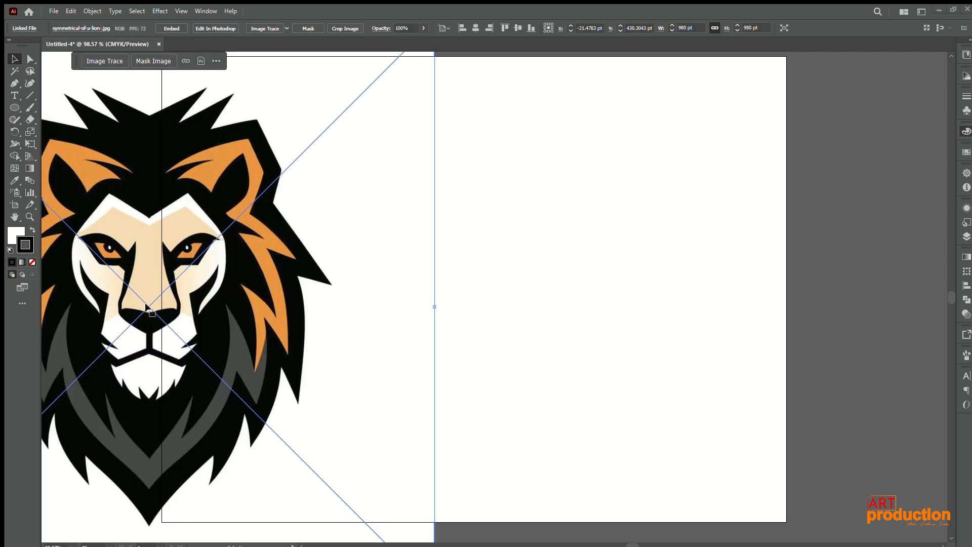
{"action": "scroll", "coordinate": [190, 299], "scroll_direction": "down", "scroll_amount": 2}
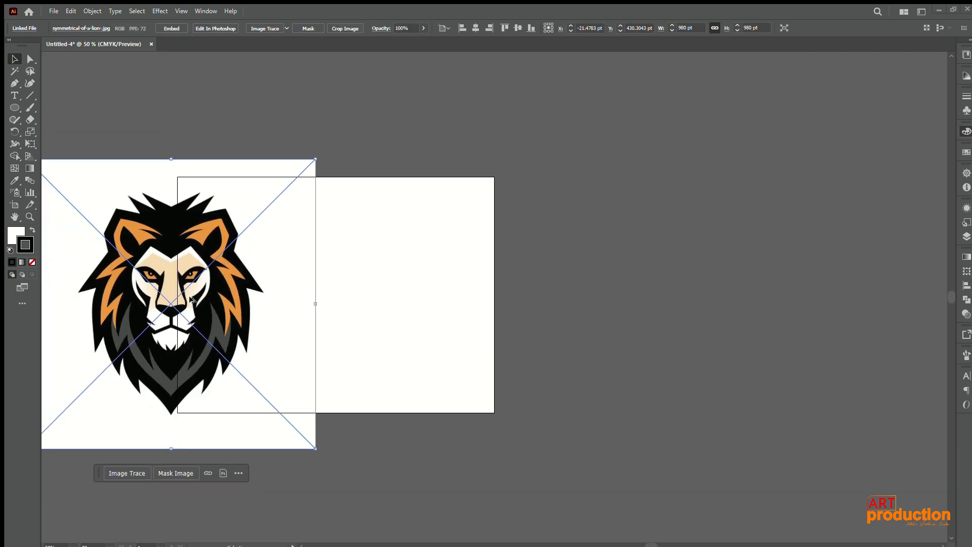
{"action": "left_click_drag", "start_coordinate": [367, 336], "coordinate": [406, 334]}
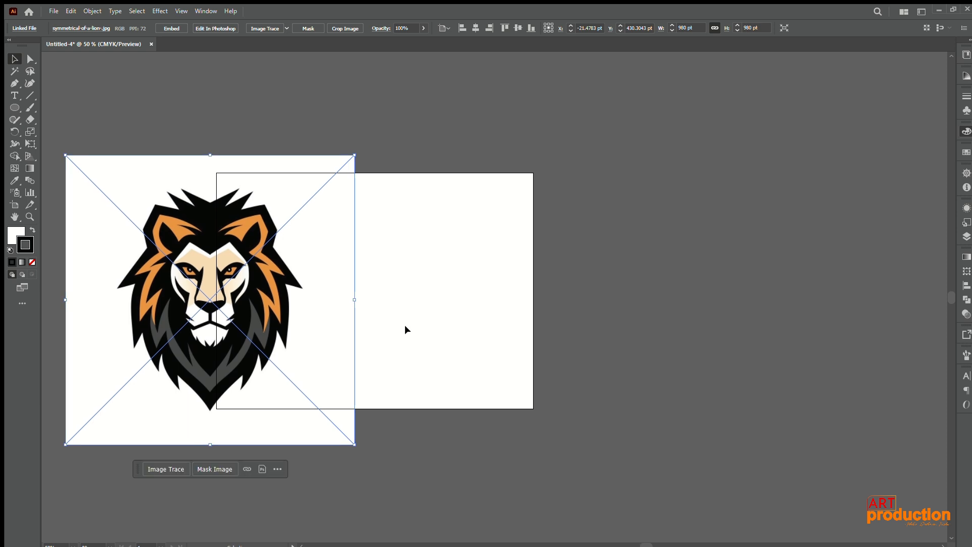
{"action": "left_click_drag", "start_coordinate": [358, 443], "coordinate": [327, 382]}
{"action": "left_click_drag", "start_coordinate": [204, 321], "coordinate": [365, 305]}
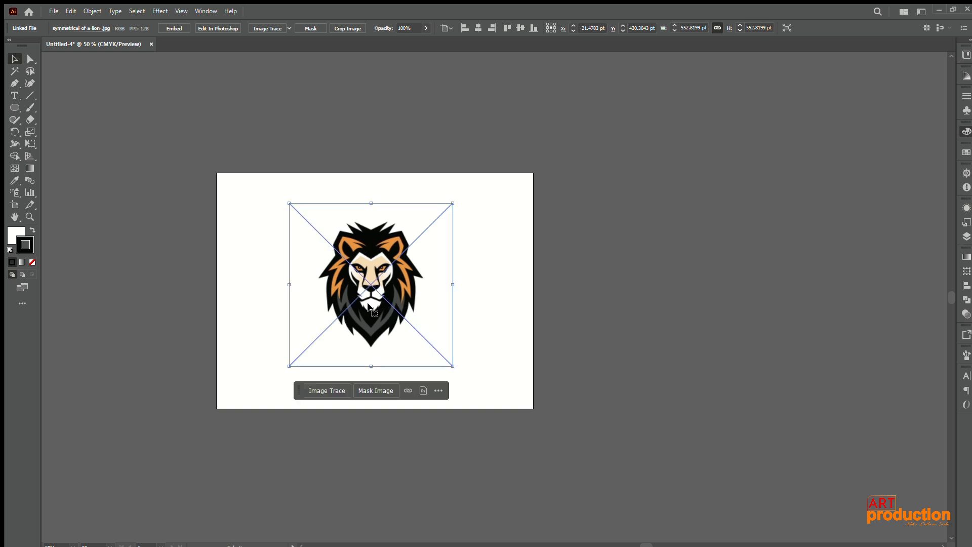
{"action": "left_click_drag", "start_coordinate": [454, 367], "coordinate": [508, 413]}
{"action": "left_click_drag", "start_coordinate": [401, 326], "coordinate": [401, 332]}
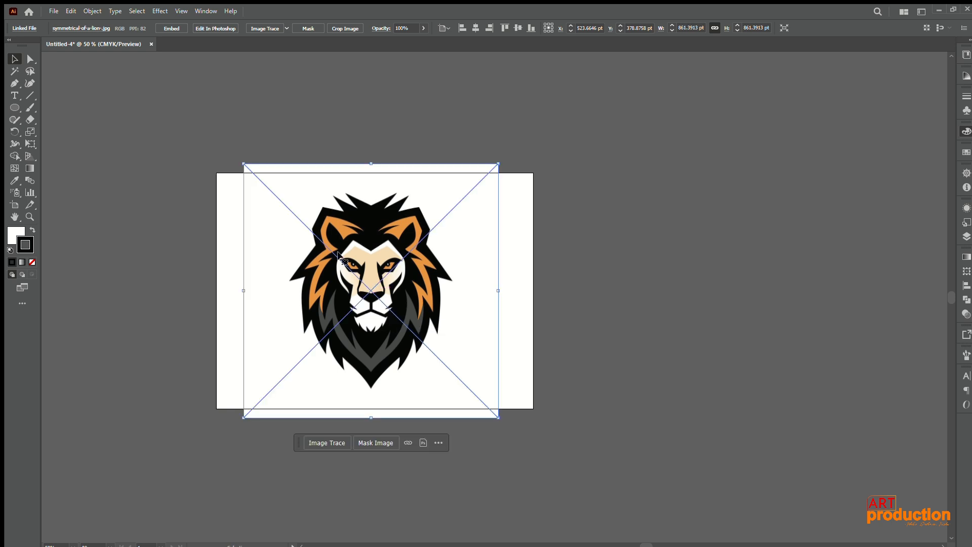
{"action": "left_click", "coordinate": [172, 28]}
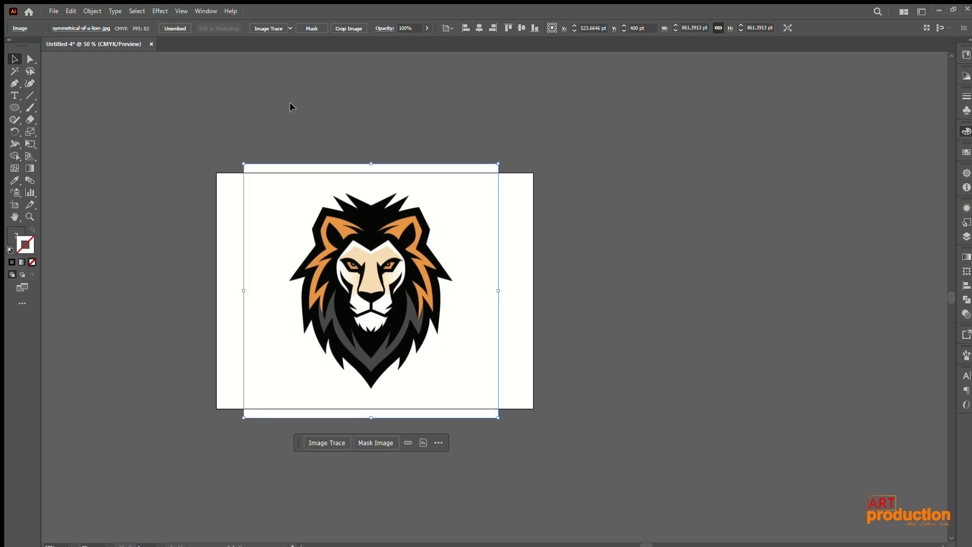
{"action": "left_click", "coordinate": [318, 111]}
{"action": "left_click", "coordinate": [335, 256]}
{"action": "left_click", "coordinate": [268, 107]}
{"action": "left_click", "coordinate": [310, 221]}
{"action": "left_click", "coordinate": [346, 98]}
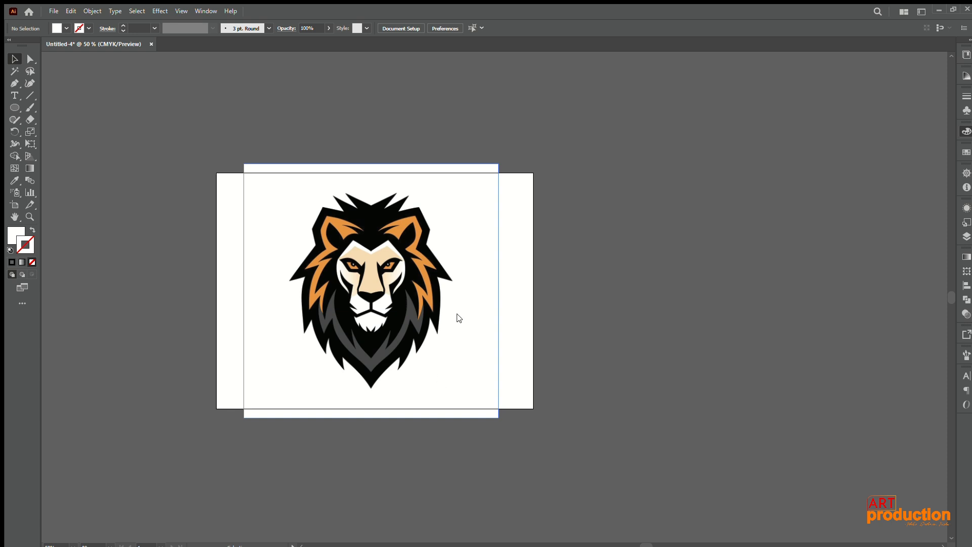
{"action": "left_click", "coordinate": [423, 317]}
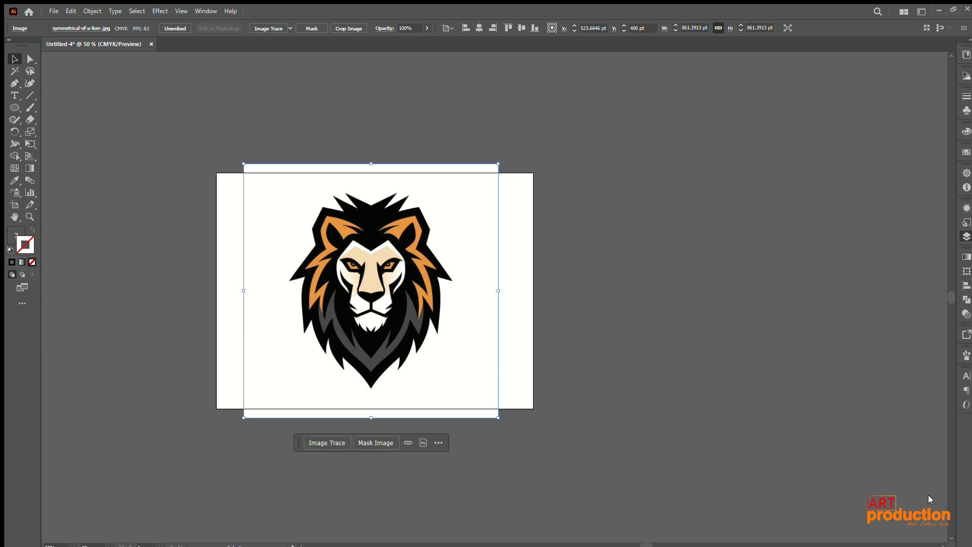
{"action": "left_click", "coordinate": [920, 177]}
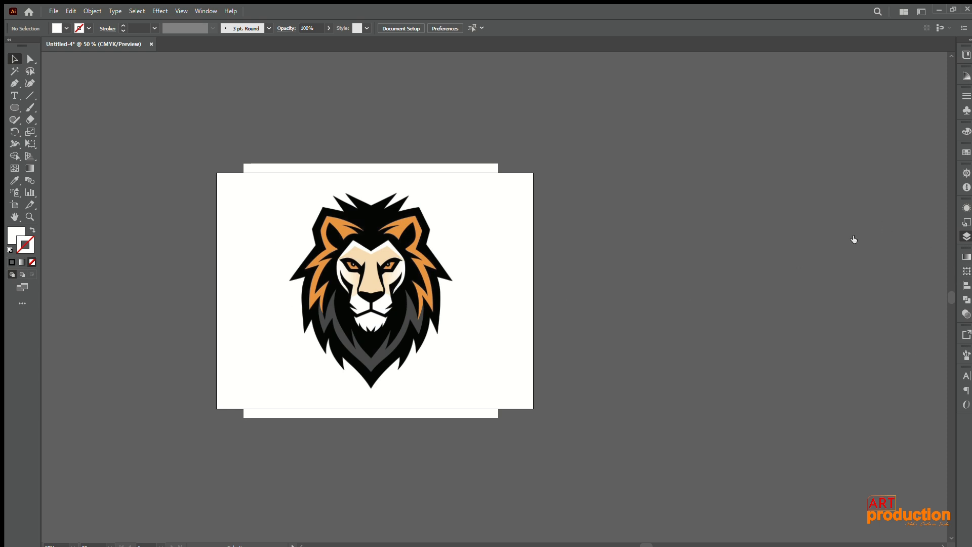
Step: Set the lion image's opacity to 60%
{"action": "left_click", "coordinate": [964, 314]}
{"action": "left_click", "coordinate": [424, 252]}
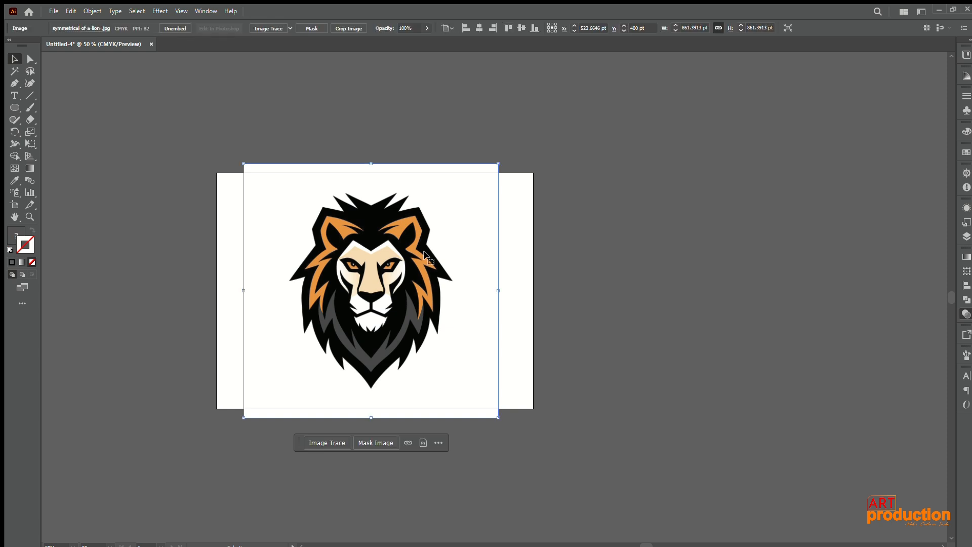
{"action": "left_click", "coordinate": [388, 29]}
{"action": "type", "text": "60"}
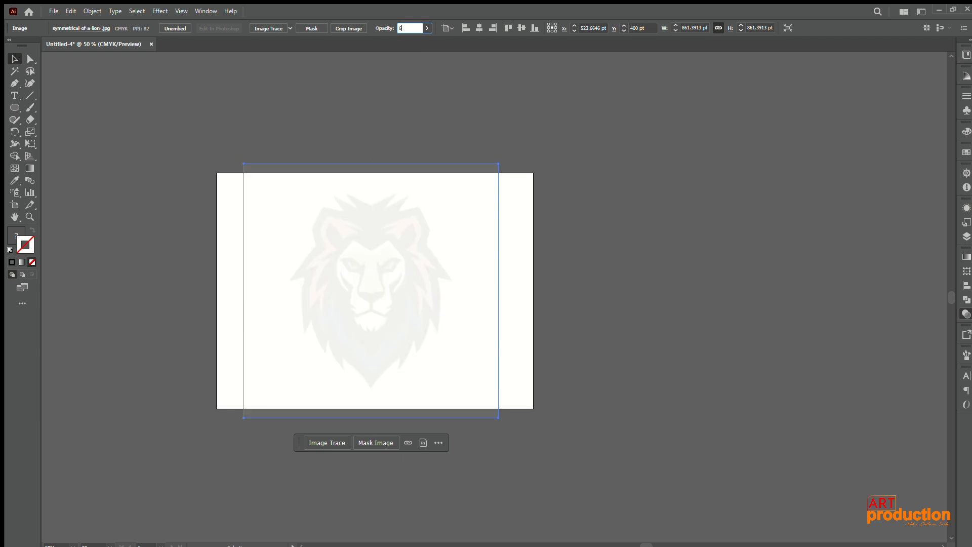
{"action": "left_click", "coordinate": [895, 174]}
Step: Set the lion image's opacity to 50%
{"action": "left_click", "coordinate": [366, 255]}
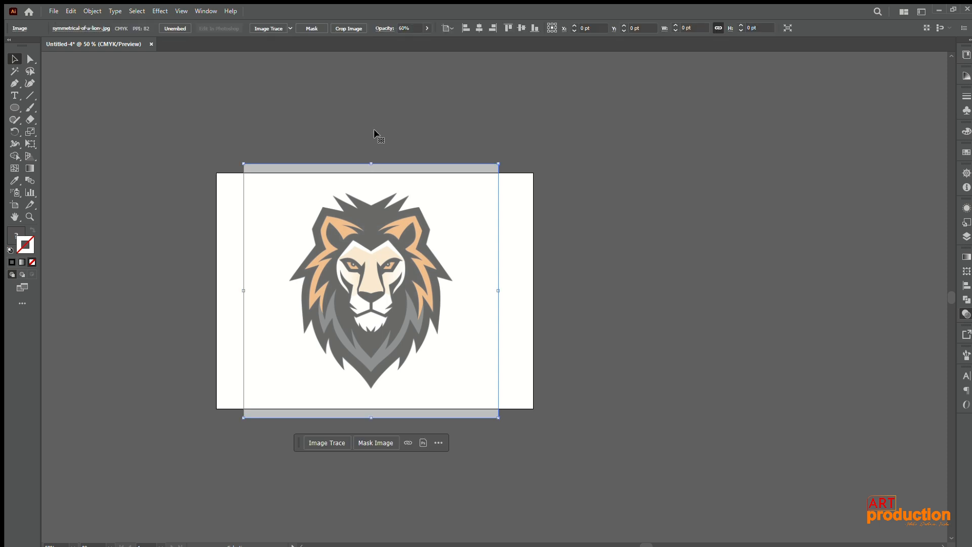
{"action": "left_click", "coordinate": [387, 25]}
{"action": "key", "text": "Return"}
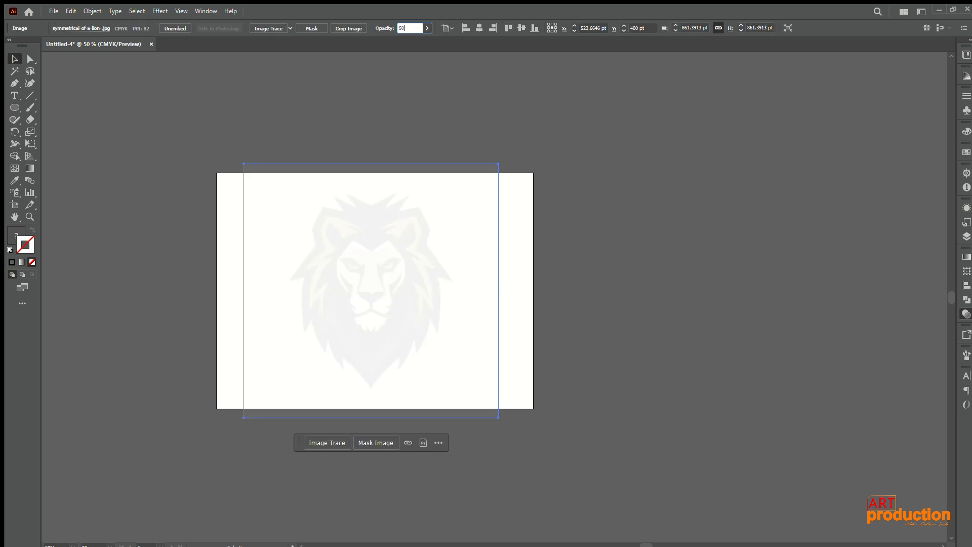
{"action": "left_click", "coordinate": [662, 344]}
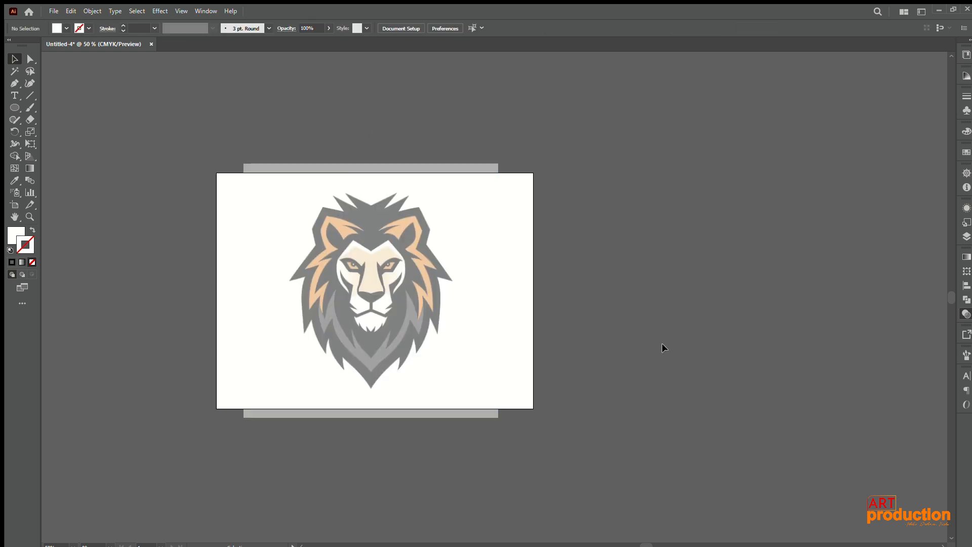
Step: Lock the layer holding the lion image and create a new layer for the tracing work
{"action": "left_click", "coordinate": [455, 333]}
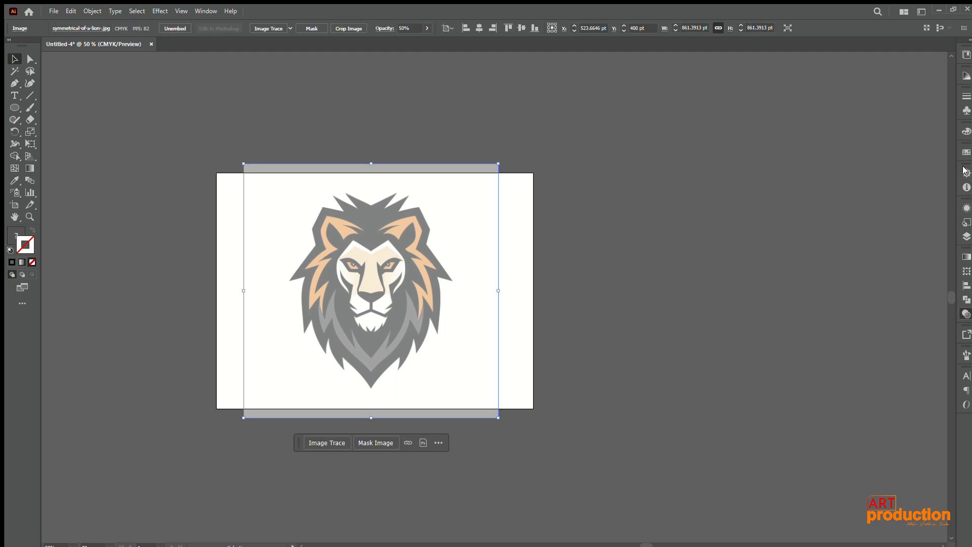
{"action": "left_click", "coordinate": [965, 240]}
{"action": "left_click", "coordinate": [852, 236]}
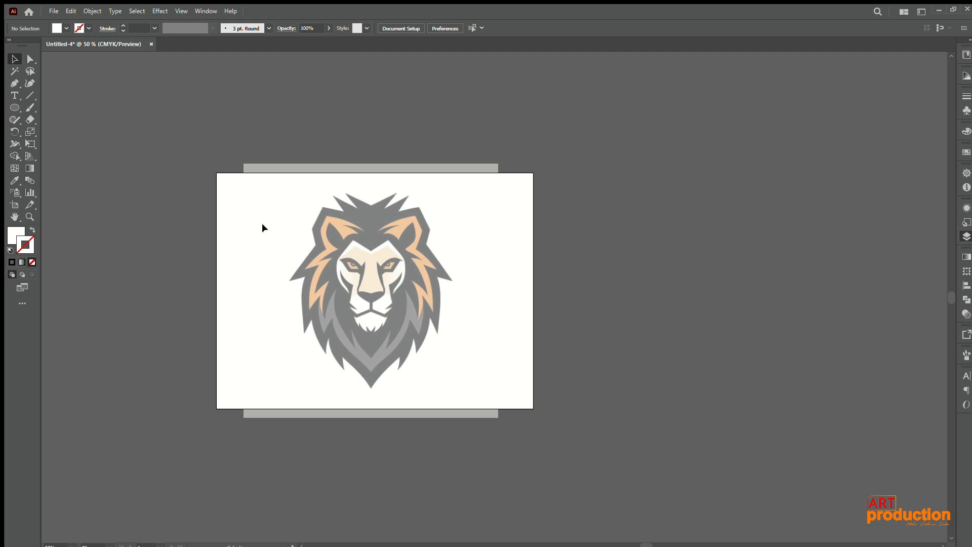
Step: Show the rulers and add one horizontal and one vertical guide crossing at the middle of the lion's face
{"action": "key", "text": "ctrl+r"}
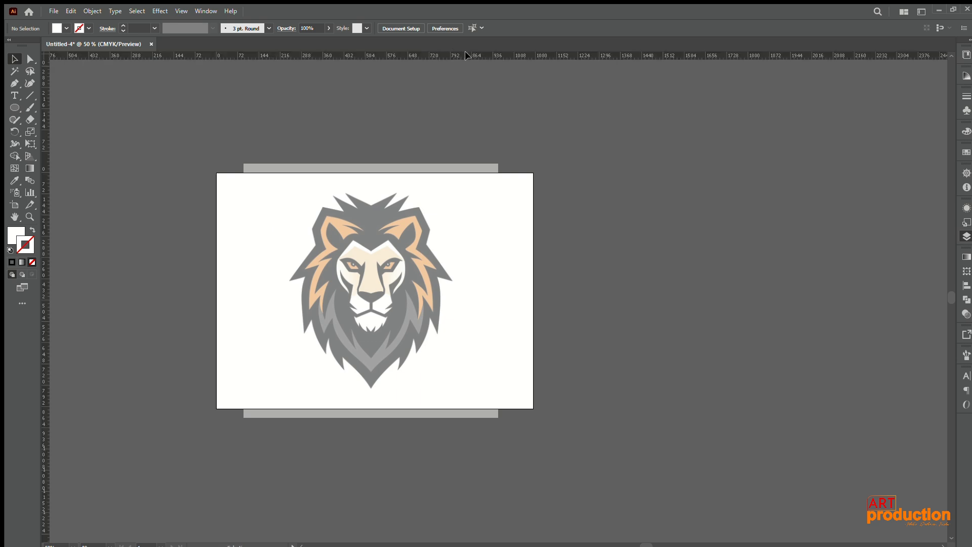
{"action": "left_click_drag", "start_coordinate": [472, 168], "coordinate": [472, 290]}
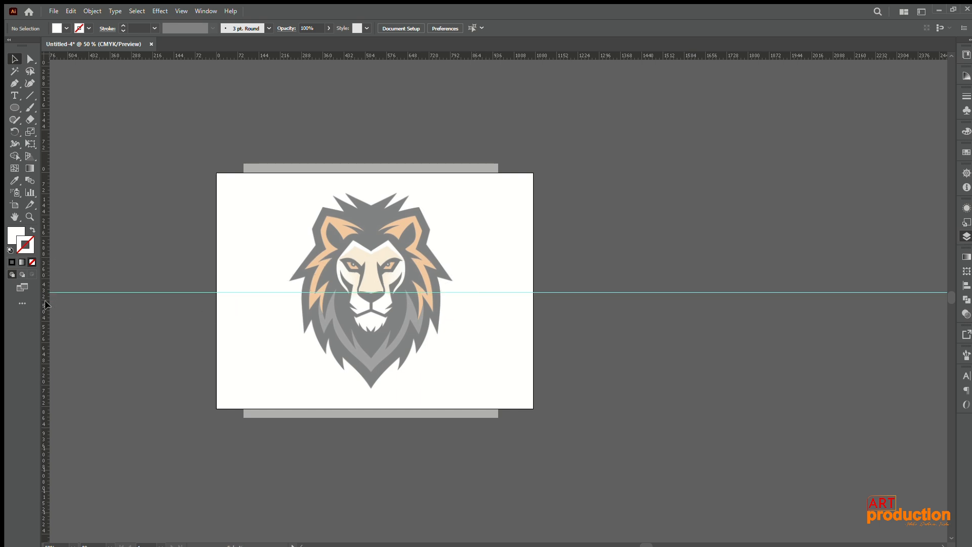
{"action": "left_click_drag", "start_coordinate": [45, 304], "coordinate": [370, 311]}
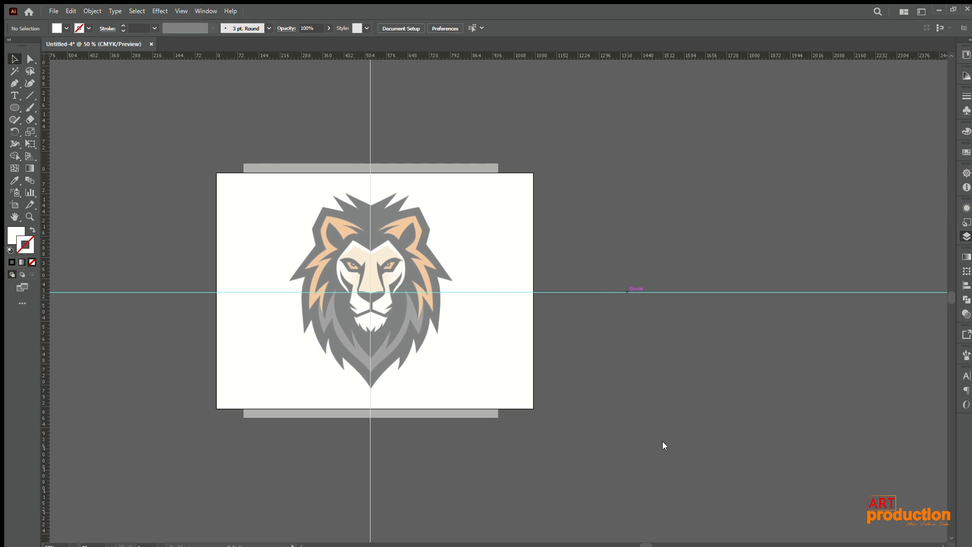
Step: Align the two guides so the vertical one runs exactly through the lion's centre line at X 523.66 pt
{"action": "left_click_drag", "start_coordinate": [320, 259], "coordinate": [439, 363]}
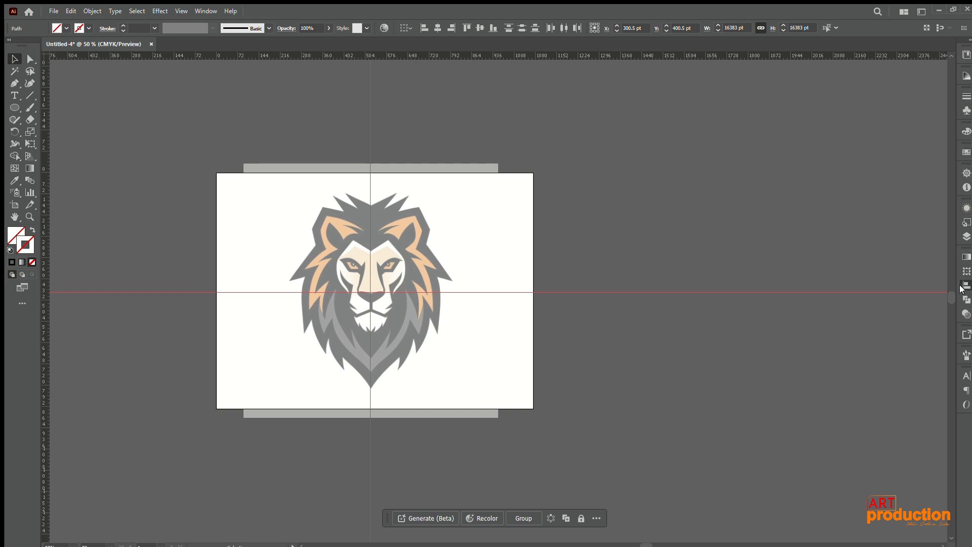
{"action": "left_click", "coordinate": [859, 278]}
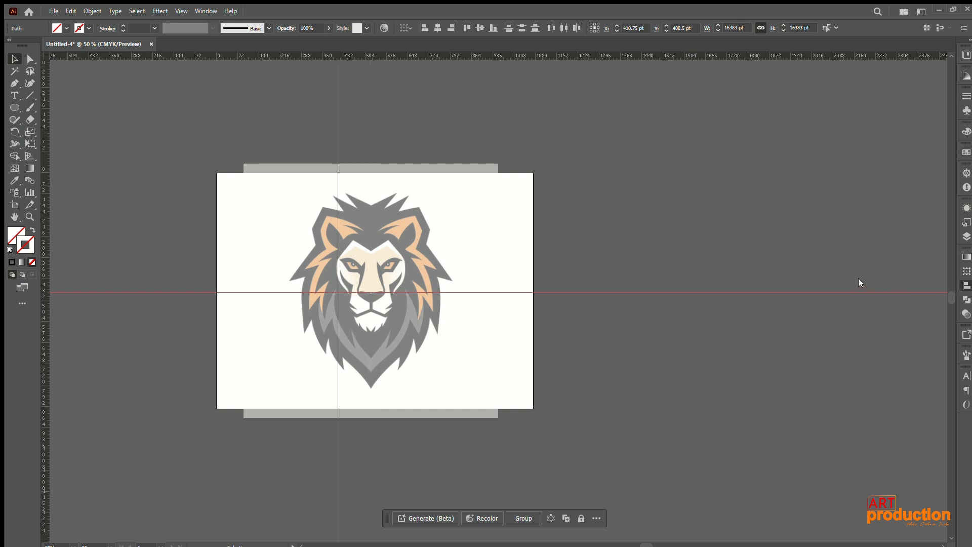
{"action": "left_click", "coordinate": [920, 273]}
{"action": "left_click_drag", "start_coordinate": [335, 293], "coordinate": [364, 287]}
{"action": "left_click", "coordinate": [687, 364]}
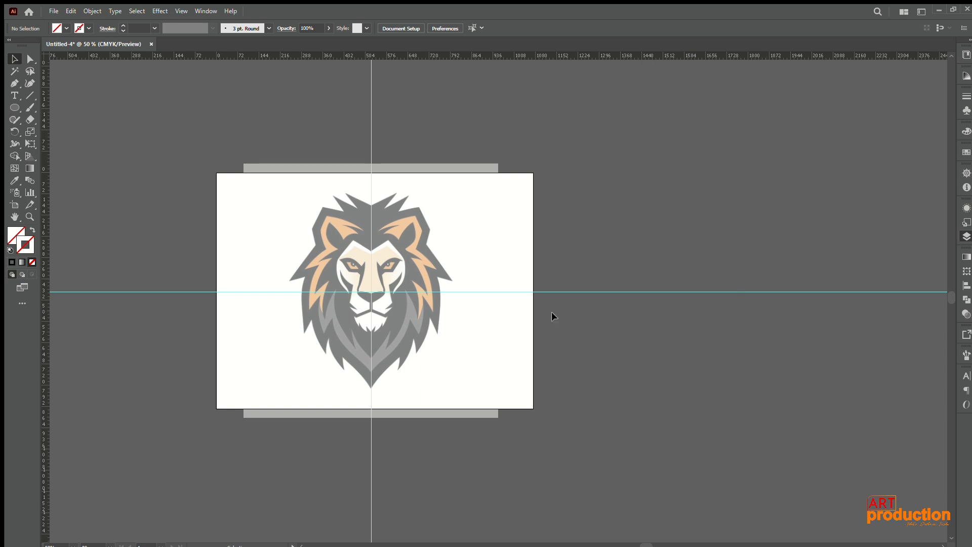
Step: Delete the horizontal guide and keep the vertical centre guide
{"action": "left_click_drag", "start_coordinate": [321, 291], "coordinate": [313, 309]}
{"action": "key", "text": "Delete"}
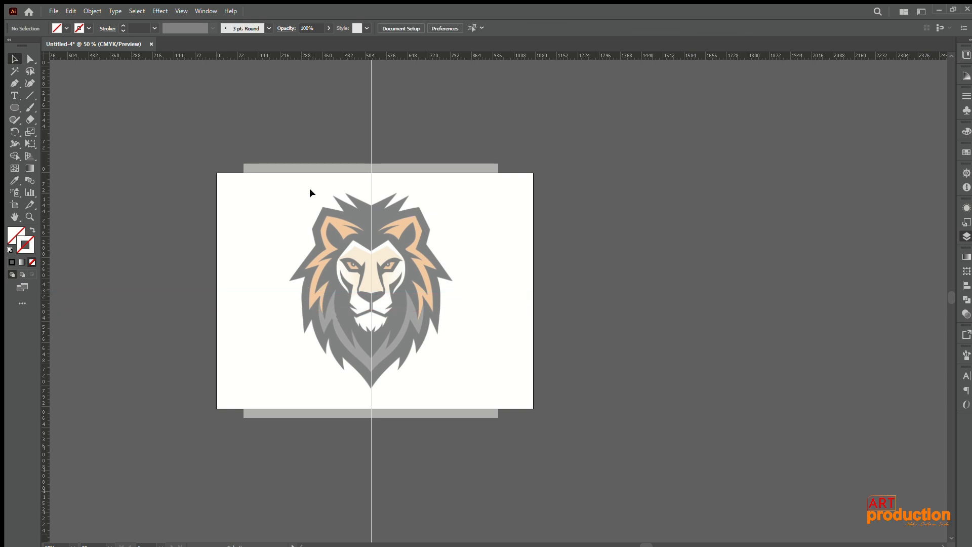
{"action": "left_click_drag", "start_coordinate": [295, 170], "coordinate": [430, 293]}
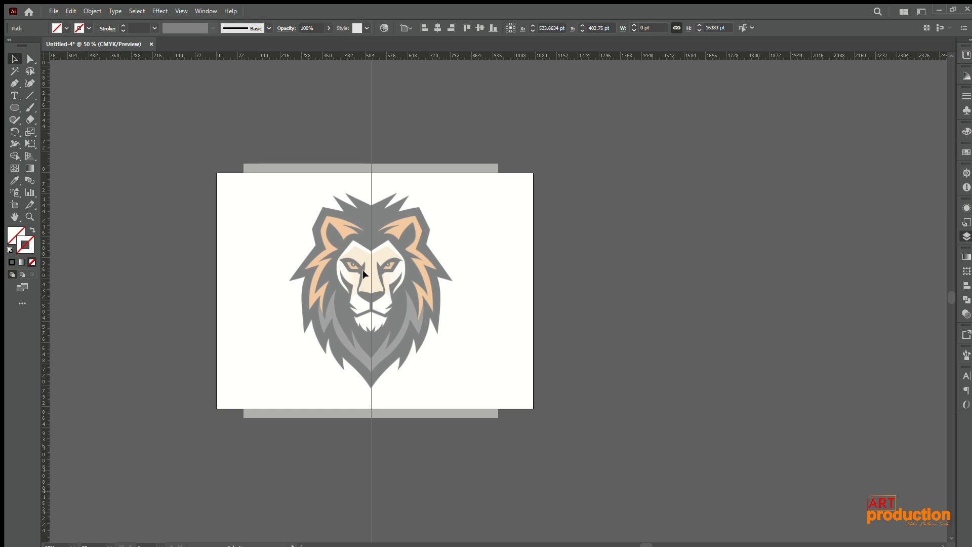
{"action": "left_click", "coordinate": [418, 418]}
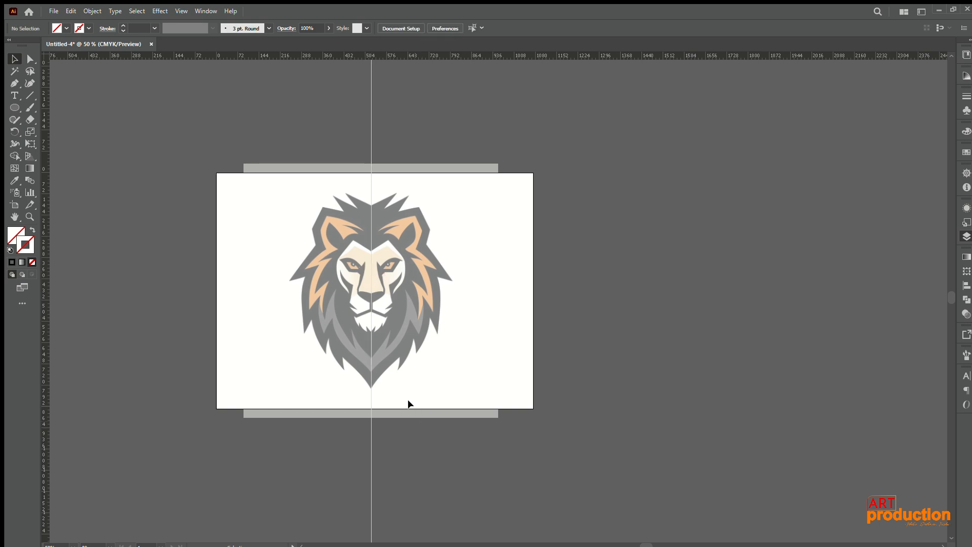
{"action": "scroll", "coordinate": [363, 235], "scroll_direction": "up", "scroll_amount": 3}
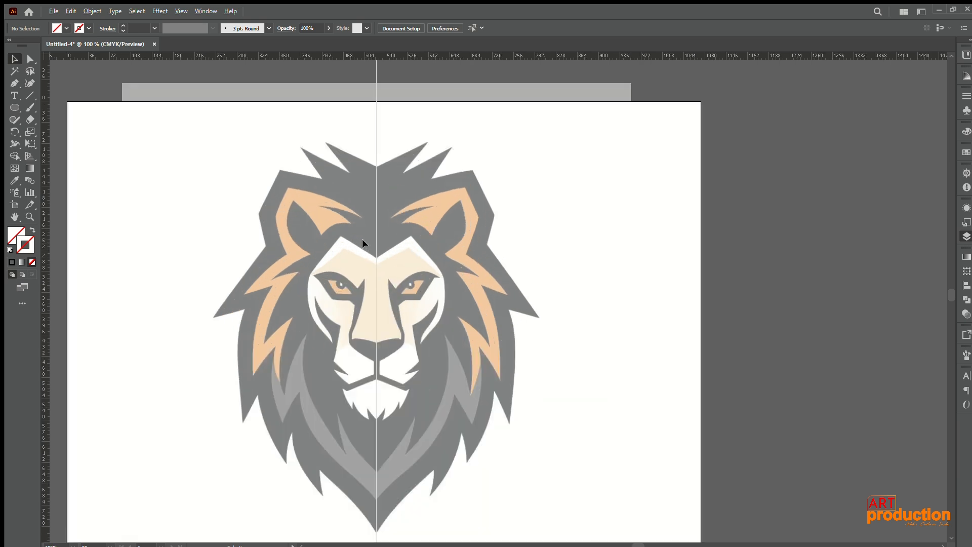
{"action": "left_click_drag", "start_coordinate": [414, 317], "coordinate": [456, 189]}
{"action": "scroll", "coordinate": [439, 200], "scroll_direction": "down", "scroll_amount": 1}
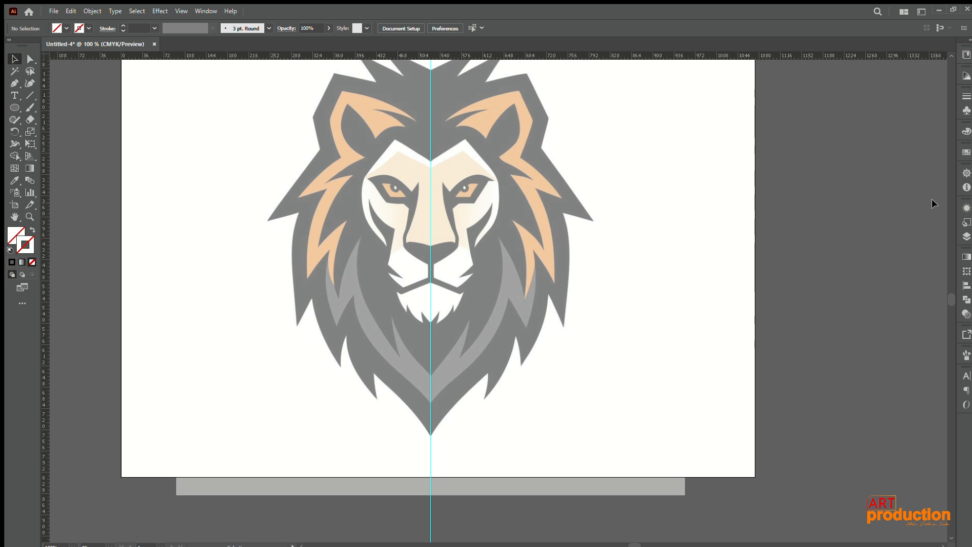
{"action": "scroll", "coordinate": [549, 198], "scroll_direction": "down", "scroll_amount": 1}
{"action": "left_click_drag", "start_coordinate": [548, 208], "coordinate": [493, 245]}
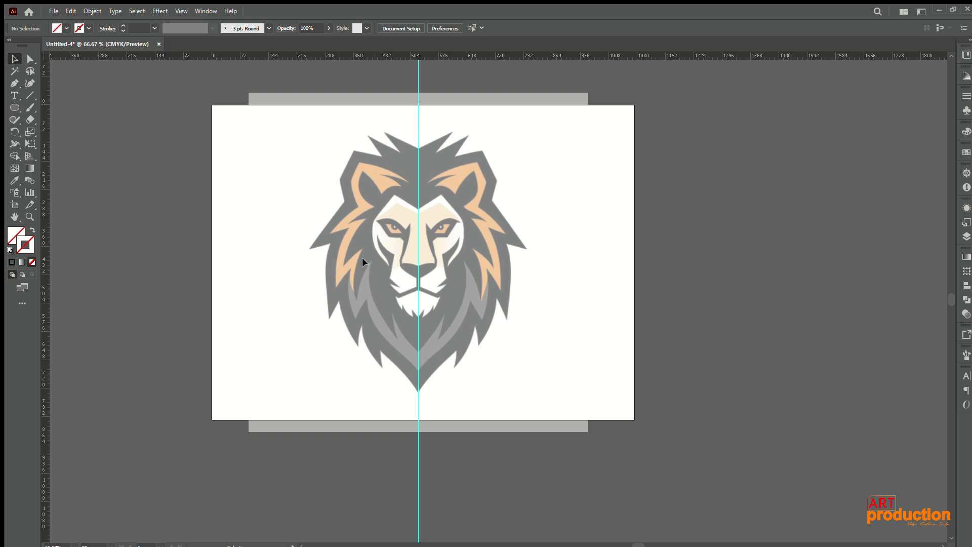
Step: Draw a square of about 81.4 pt on the empty canvas outside the artboard with the Rectangle tool
{"action": "left_click", "coordinate": [15, 107]}
{"action": "scroll", "coordinate": [124, 133], "scroll_direction": "down", "scroll_amount": 1}
{"action": "left_click_drag", "start_coordinate": [134, 136], "coordinate": [300, 153]}
{"action": "left_click_drag", "start_coordinate": [126, 124], "coordinate": [150, 148]}
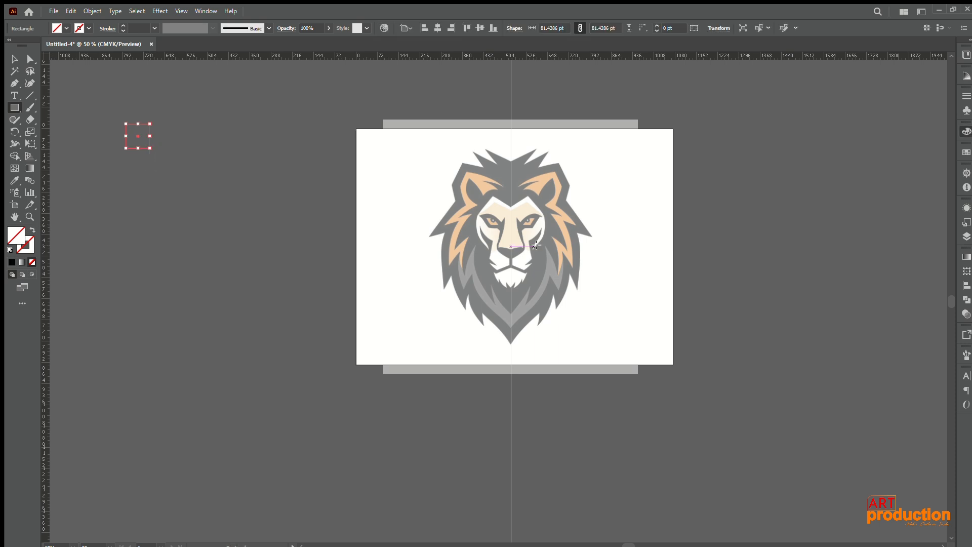
Step: Fill the small square with the orange sampled from the lion's ear using the Eyedropper
{"action": "key", "text": "i"}
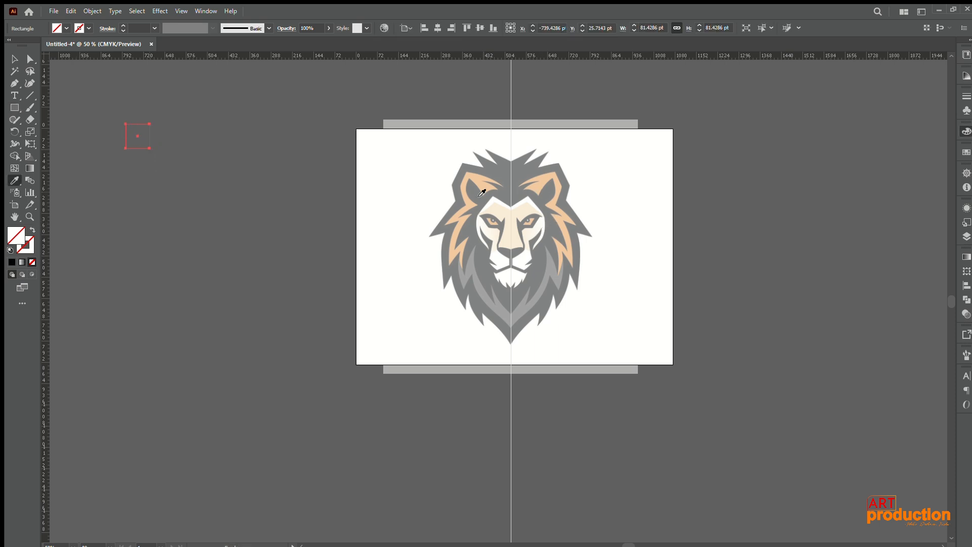
{"action": "left_click", "coordinate": [478, 182]}
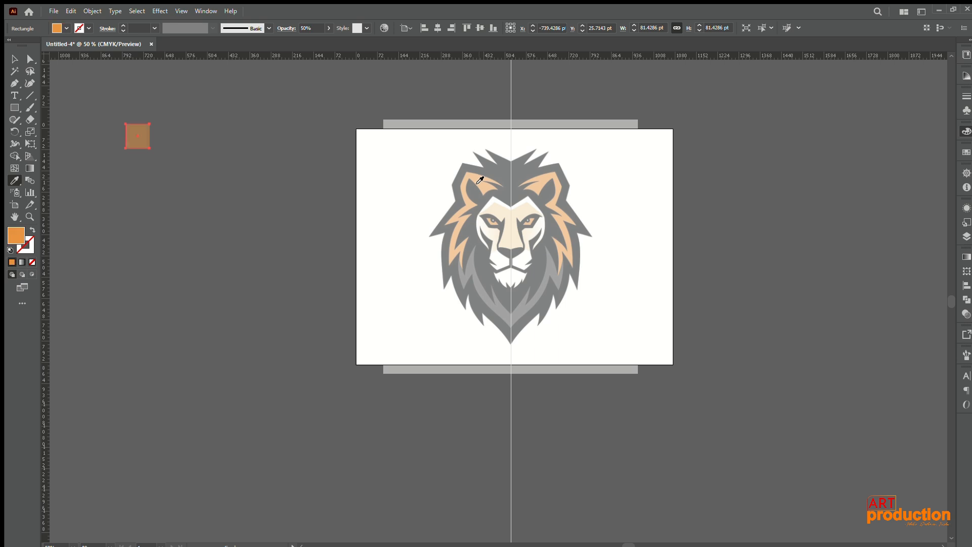
{"action": "key", "text": "v"}
{"action": "left_click", "coordinate": [200, 214]}
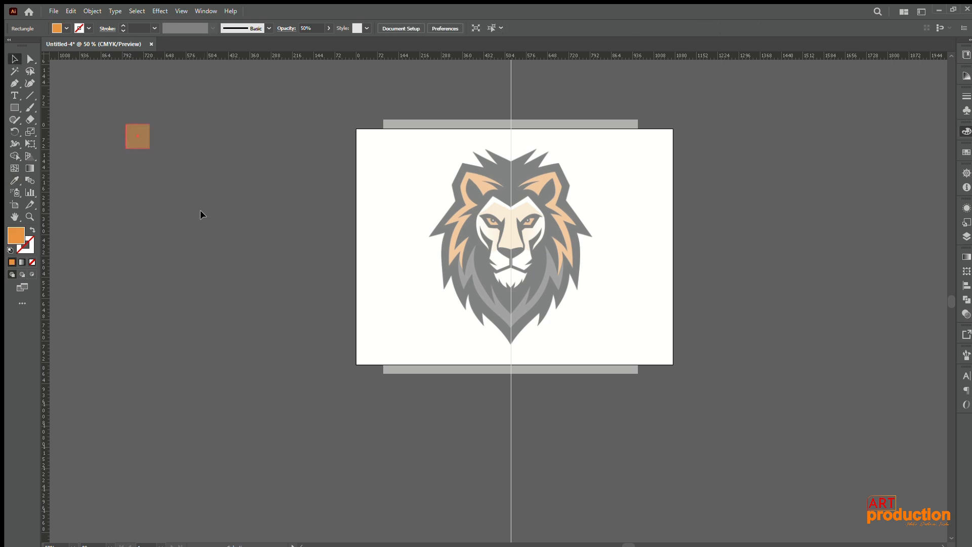
Step: Move the orange square closer to the artboard and set its opacity to 100%
{"action": "left_click_drag", "start_coordinate": [144, 149], "coordinate": [282, 232]}
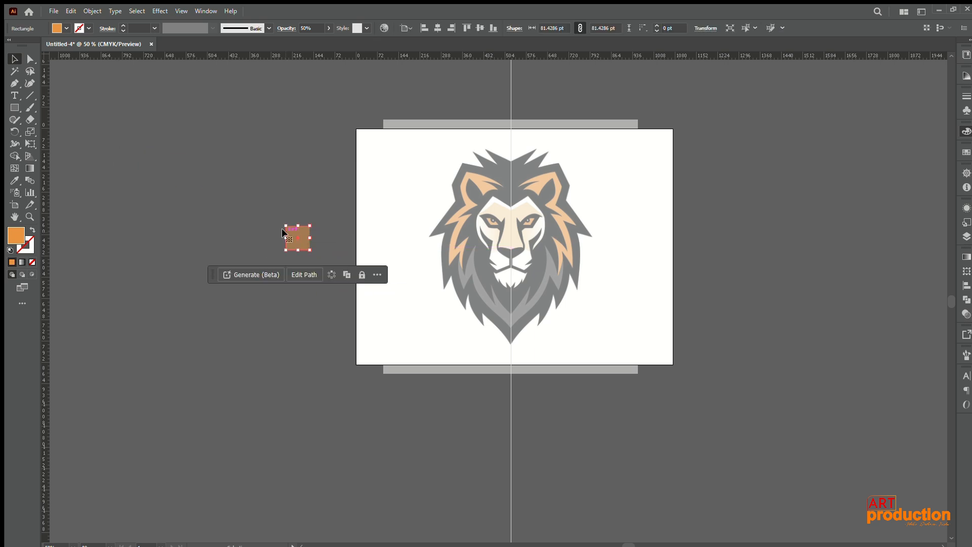
{"action": "left_click", "coordinate": [307, 28]}
{"action": "type", "text": "100"}
{"action": "key", "text": "Return"}
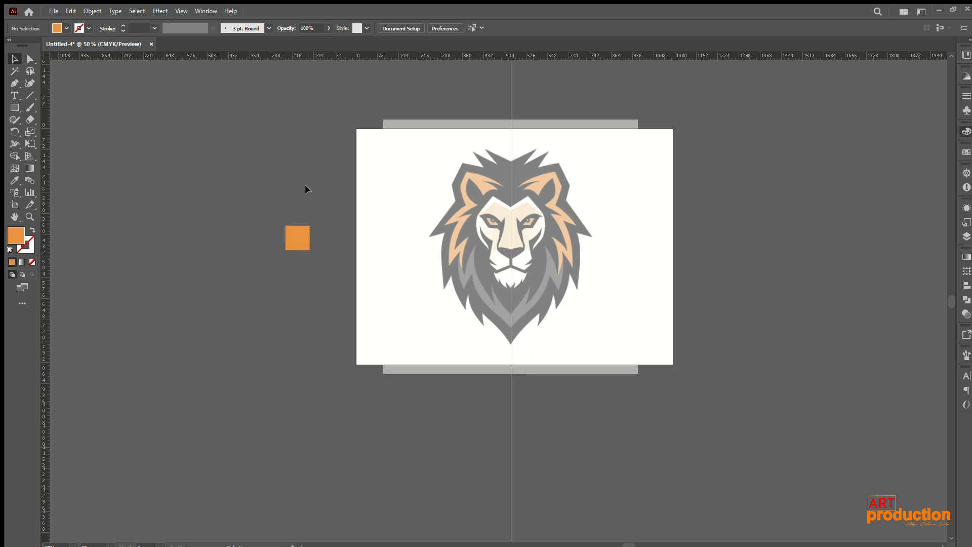
Step: Duplicate the orange square into a swatch grid of two columns and three rows beside the artboard
{"action": "mouse_move", "coordinate": [297, 234]}
{"action": "left_mouse_down"}
{"action": "mouse_move", "coordinate": [266, 161]}
{"action": "mouse_move", "coordinate": [297, 168]}
{"action": "mouse_move", "coordinate": [308, 203]}
{"action": "mouse_move", "coordinate": [251, 200]}
{"action": "mouse_move", "coordinate": [306, 205]}
{"action": "mouse_move", "coordinate": [307, 222]}
{"action": "left_mouse_up"}
{"action": "left_click", "coordinate": [282, 158], "text": "shift"}
{"action": "left_click", "coordinate": [304, 198], "text": "shift"}
{"action": "left_click", "coordinate": [308, 169]}
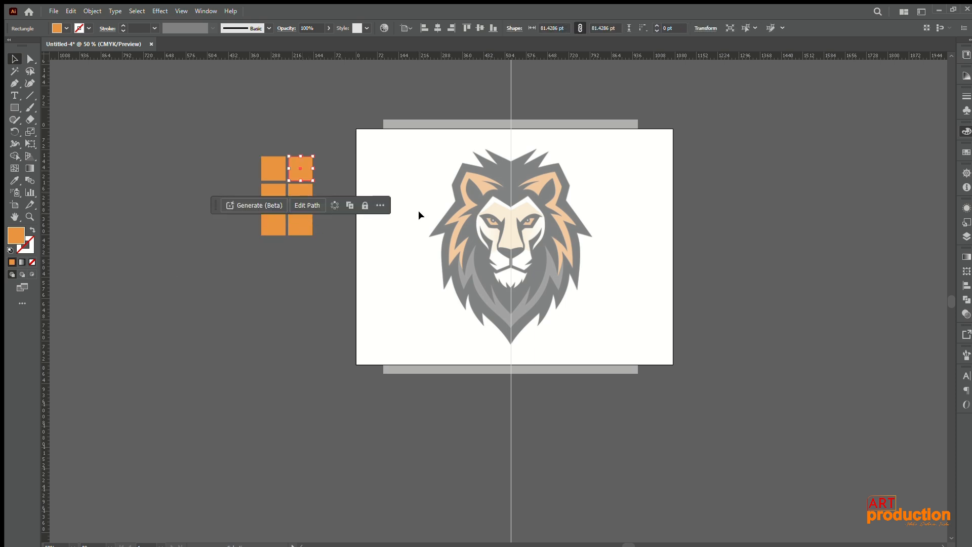
Step: Fill the upper swatch in the second column with the dark colour sampled from the lion's mane using the Eyedropper
{"action": "scroll", "coordinate": [481, 223], "scroll_direction": "up", "scroll_amount": 1}
{"action": "scroll", "coordinate": [470, 189], "scroll_direction": "up", "scroll_amount": 1}
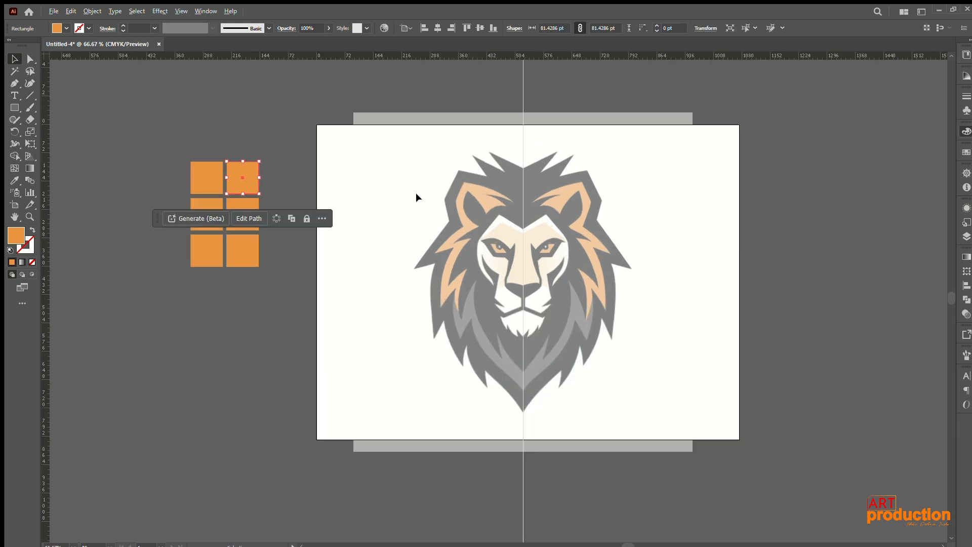
{"action": "key", "text": "i"}
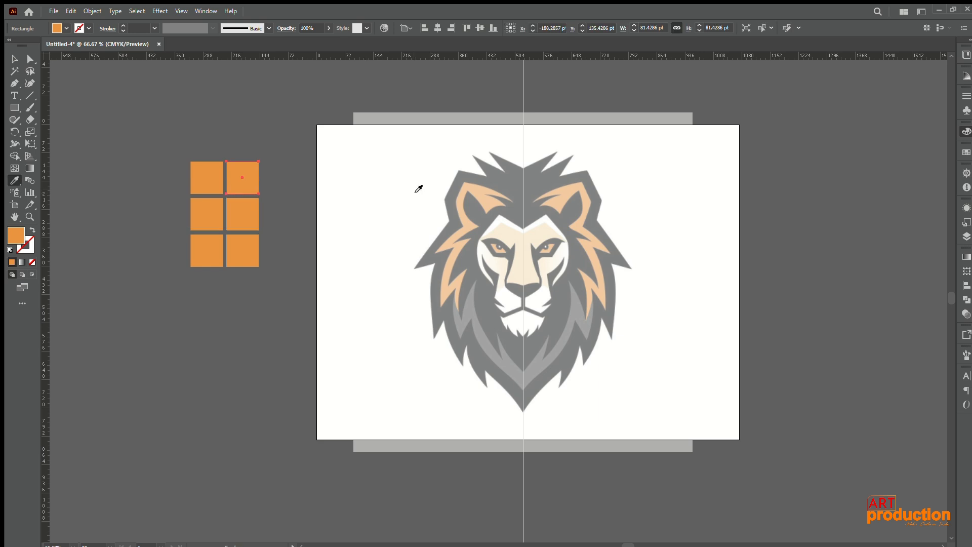
{"action": "left_click", "coordinate": [490, 180]}
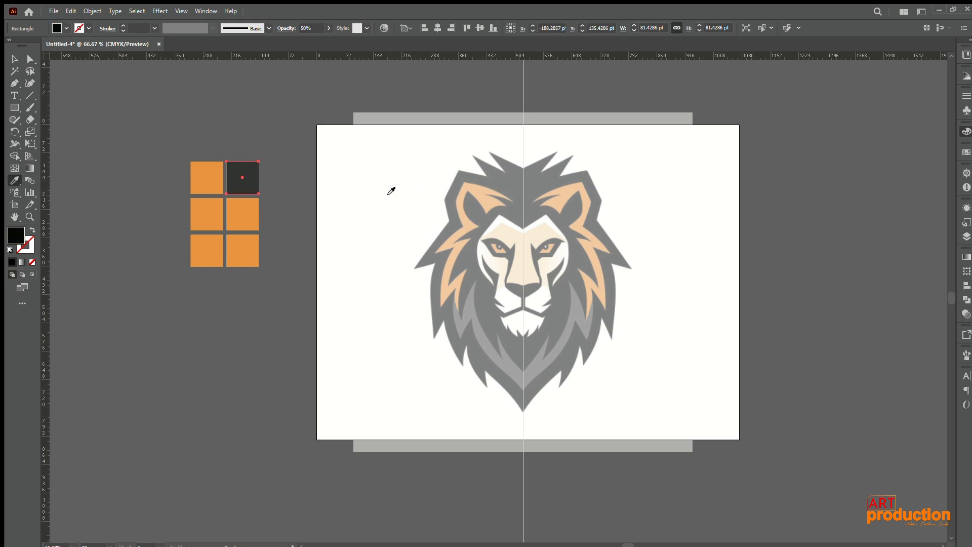
Step: Fill the middle swatch of the first column with the cream sampled from the lion's forehead
{"action": "key", "text": "v"}
{"action": "left_click", "coordinate": [205, 211]}
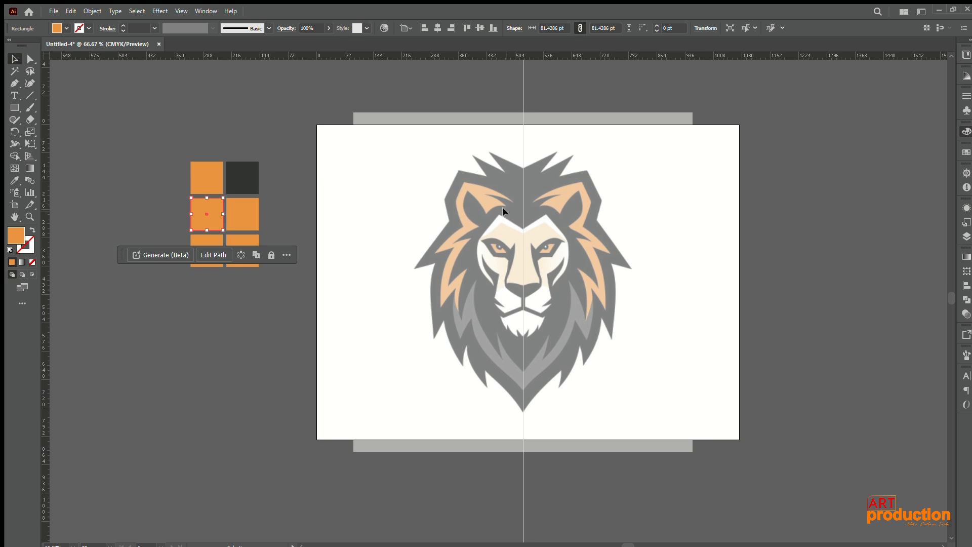
{"action": "key", "text": "i"}
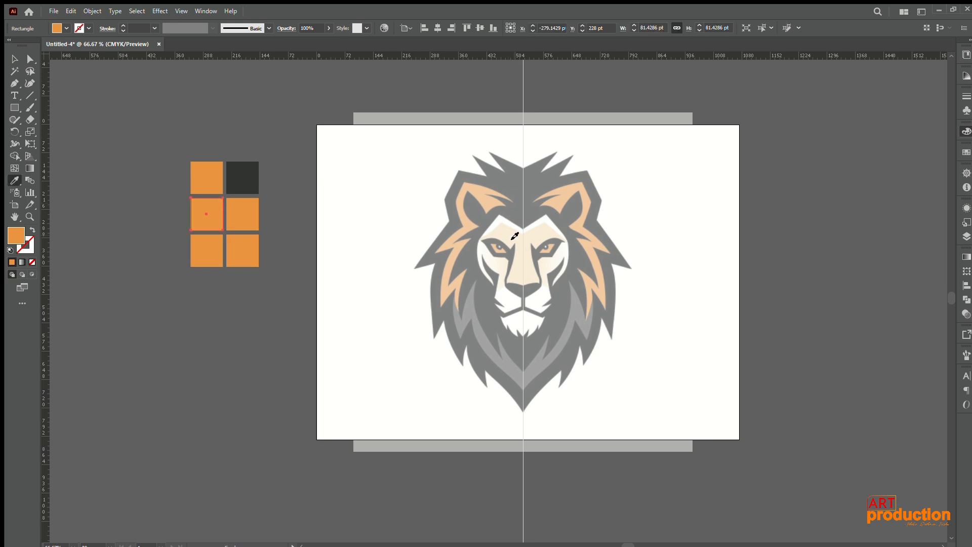
{"action": "left_click", "coordinate": [514, 236]}
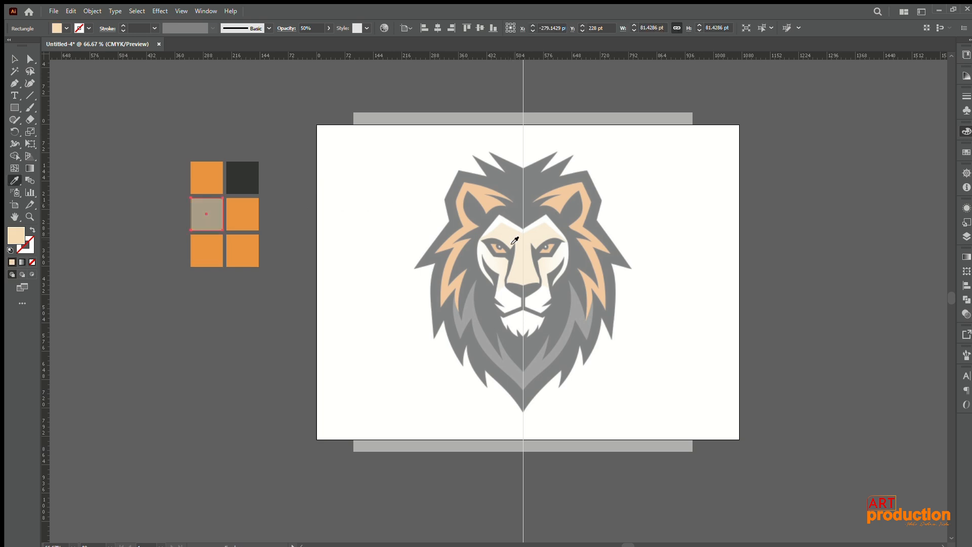
Step: Fill the middle swatch of the second column with the dark grey sampled from the lower mane's lighter streak
{"action": "key", "text": "v"}
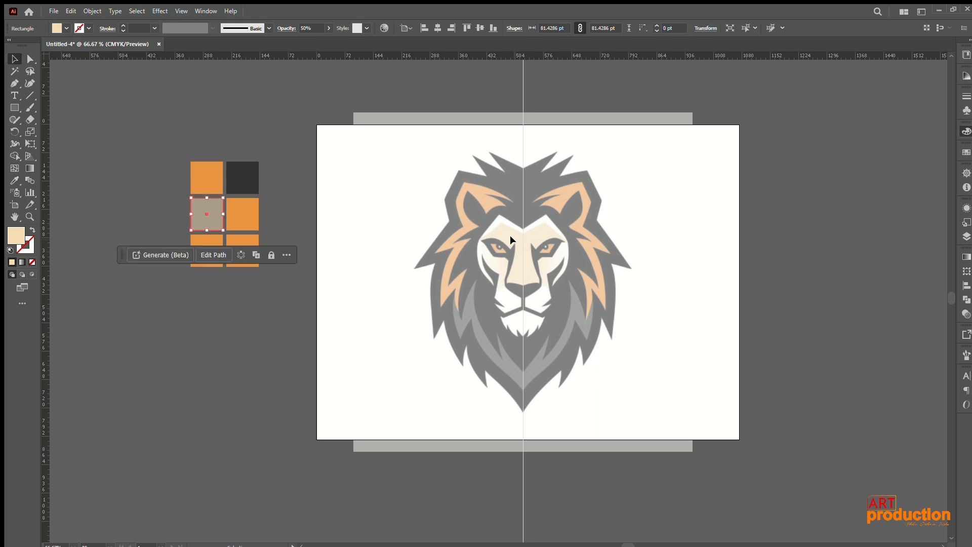
{"action": "key", "text": "i"}
{"action": "key", "text": "v"}
{"action": "left_click", "coordinate": [233, 201]}
{"action": "key", "text": "i"}
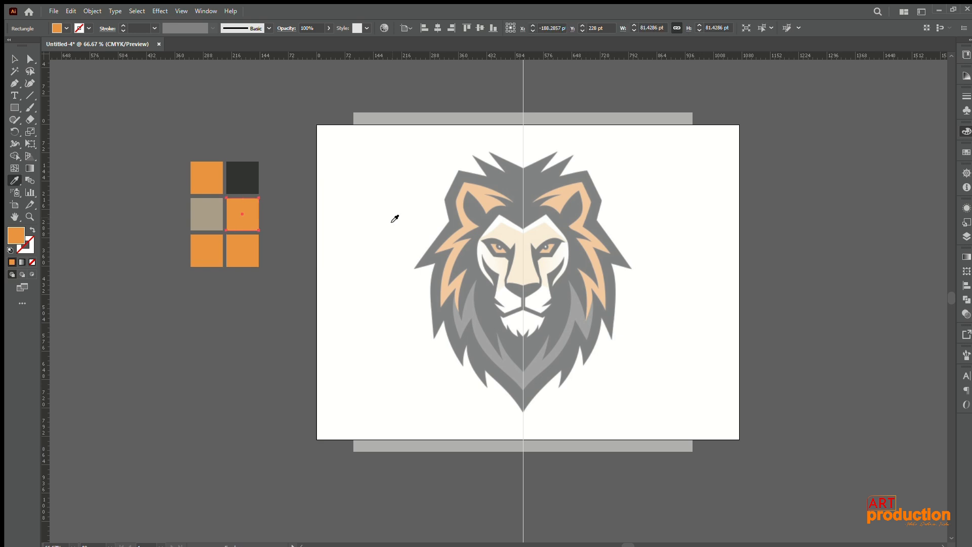
{"action": "left_click", "coordinate": [466, 316]}
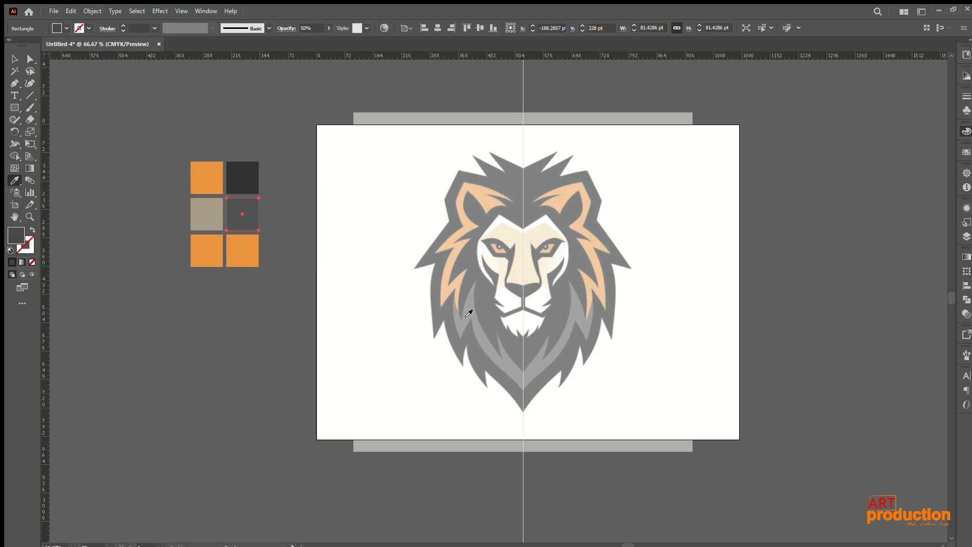
Step: Fill the lowest swatch of the first column with the white sampled from the lion's muzzle
{"action": "key", "text": "v"}
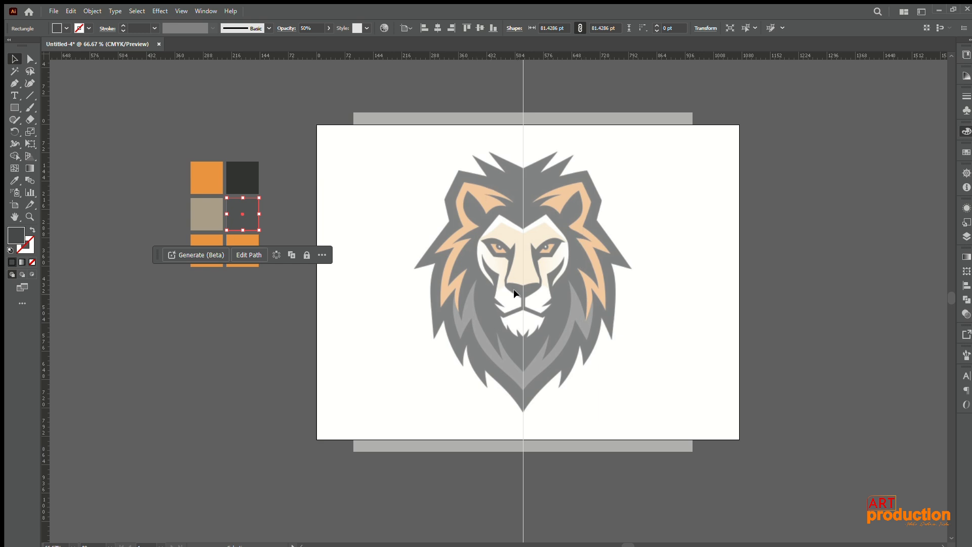
{"action": "left_click", "coordinate": [240, 359]}
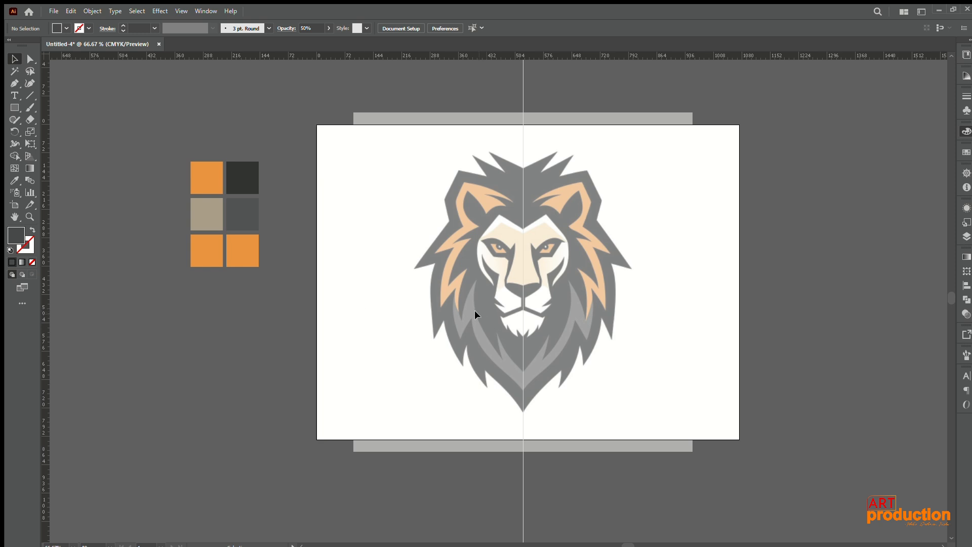
{"action": "left_click", "coordinate": [195, 249]}
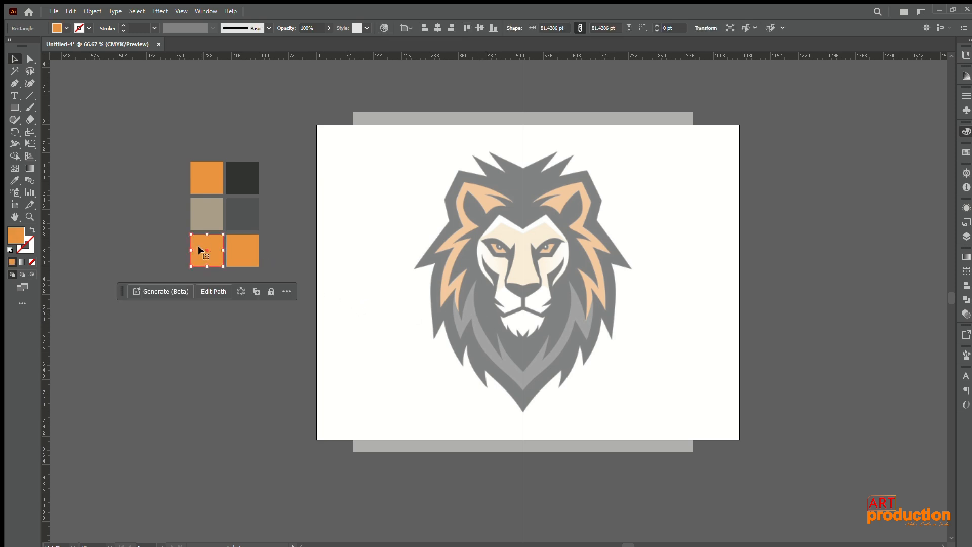
{"action": "key", "text": "i"}
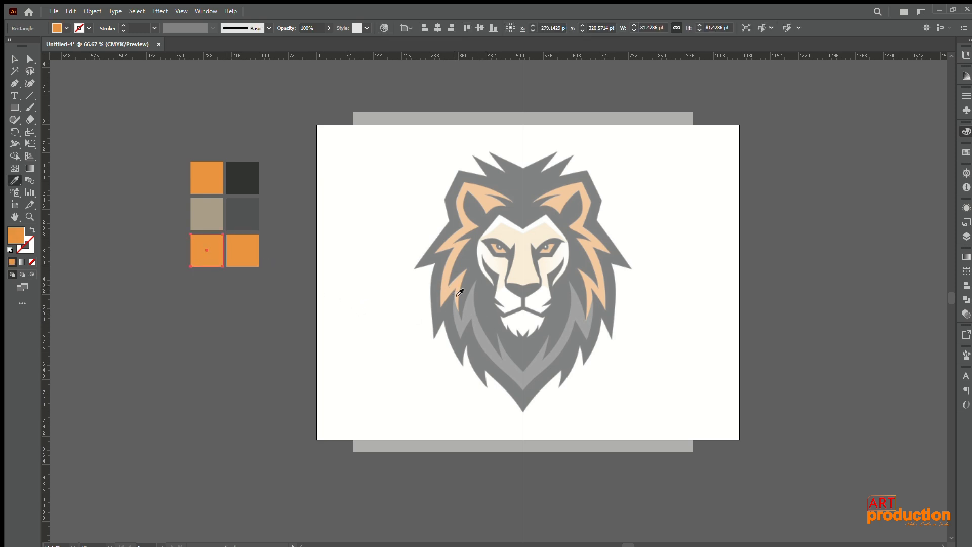
{"action": "left_click", "coordinate": [505, 305]}
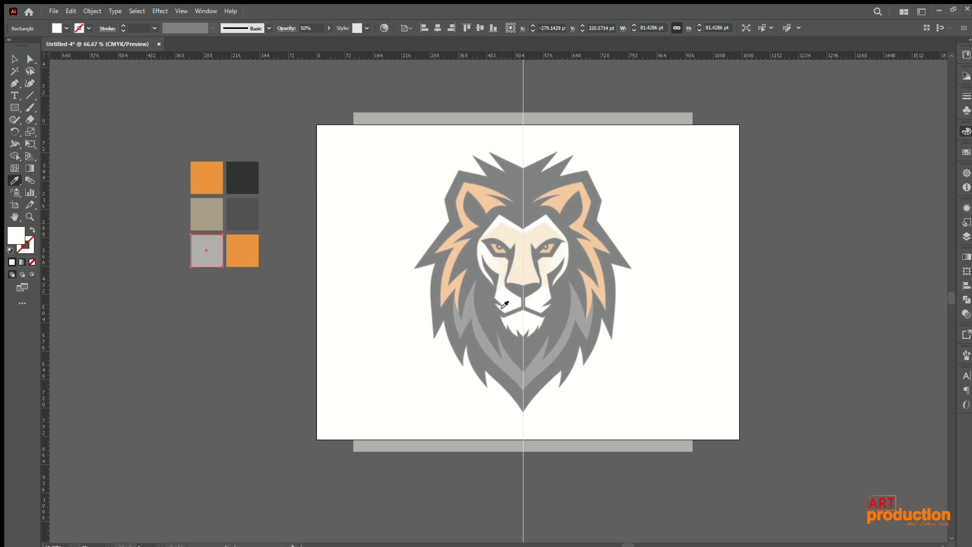
Step: Delete the unused orange square at the lower end of the second swatch column
{"action": "key", "text": "v"}
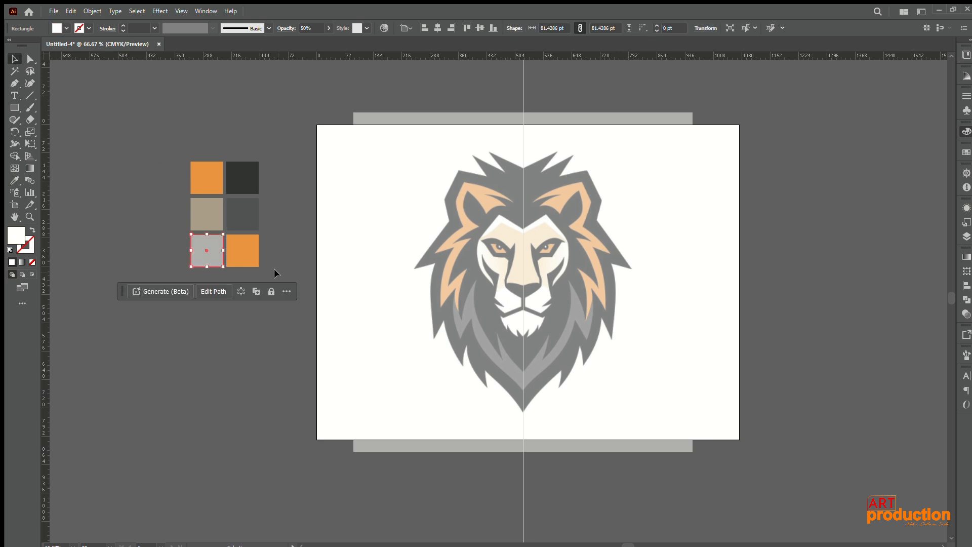
{"action": "left_click", "coordinate": [243, 247]}
{"action": "key", "text": "Delete"}
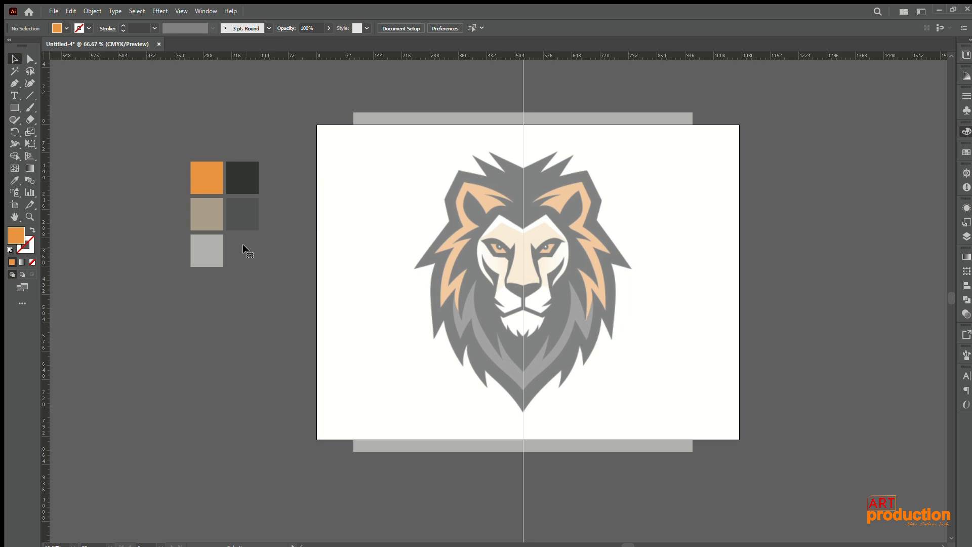
Step: Set the opacity of the black swatch to 100%
{"action": "left_click", "coordinate": [233, 165]}
{"action": "left_click_drag", "start_coordinate": [320, 28], "coordinate": [282, 29]}
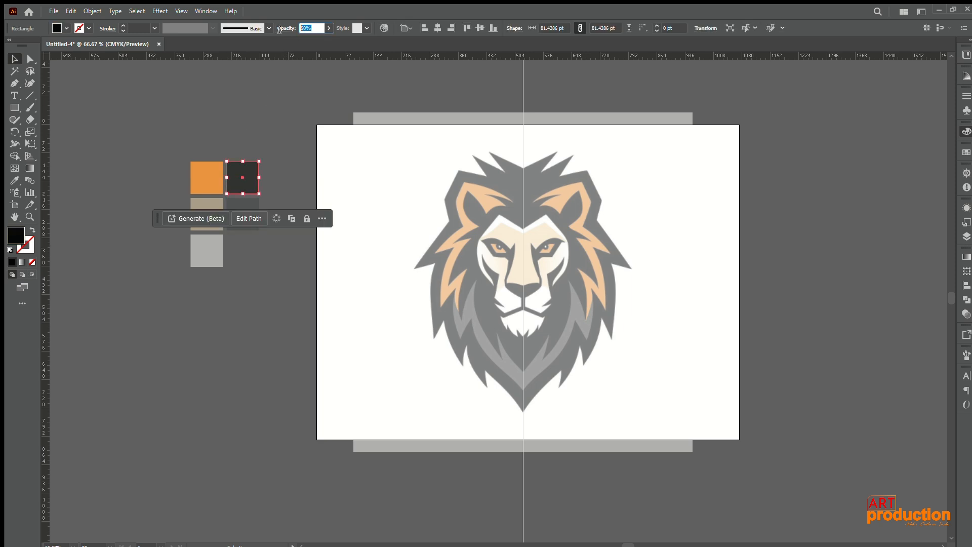
{"action": "type", "text": "100"}
{"action": "key", "text": "Return"}
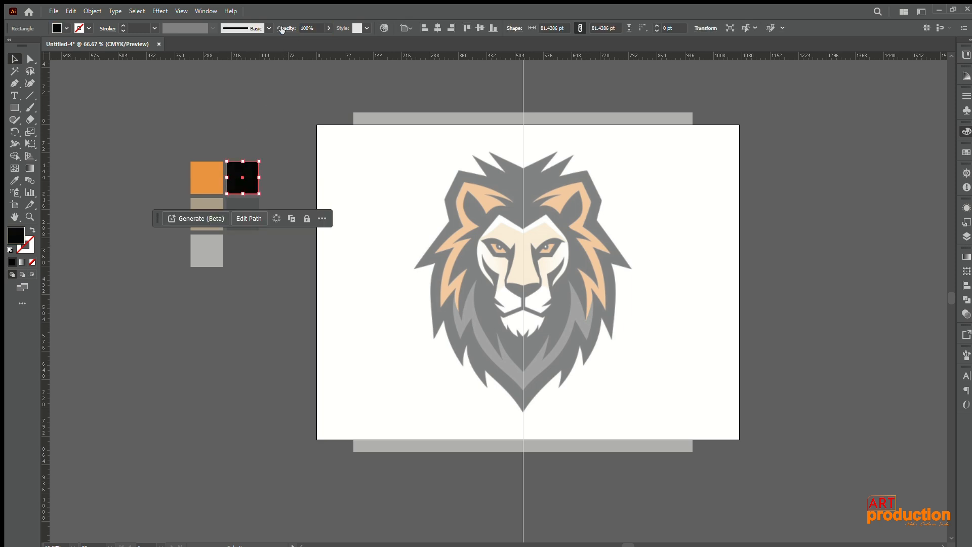
{"action": "left_click", "coordinate": [291, 175]}
Step: Select the cream, dark grey and white swatches together and set their opacity to 100%
{"action": "left_click", "coordinate": [206, 214]}
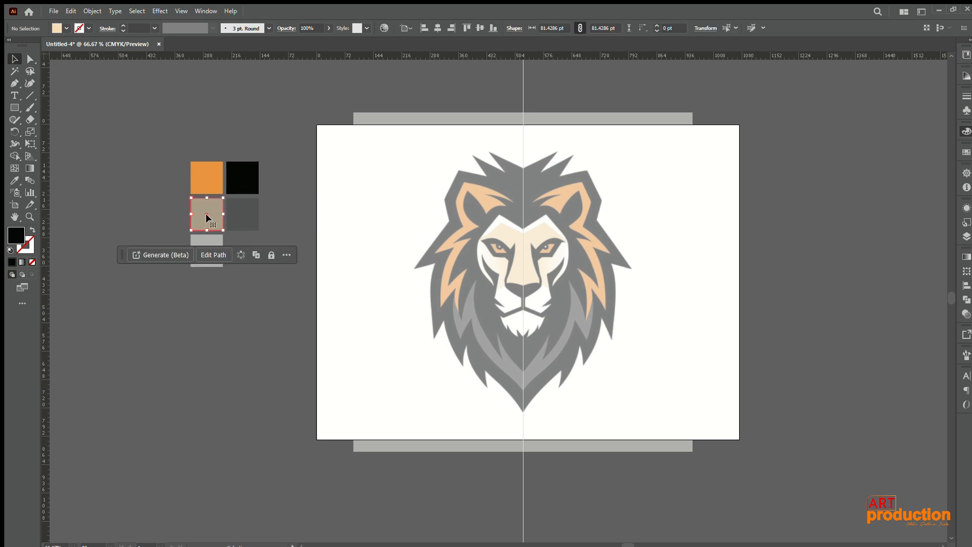
{"action": "left_click", "coordinate": [275, 230]}
{"action": "left_click_drag", "start_coordinate": [209, 237], "coordinate": [195, 208]}
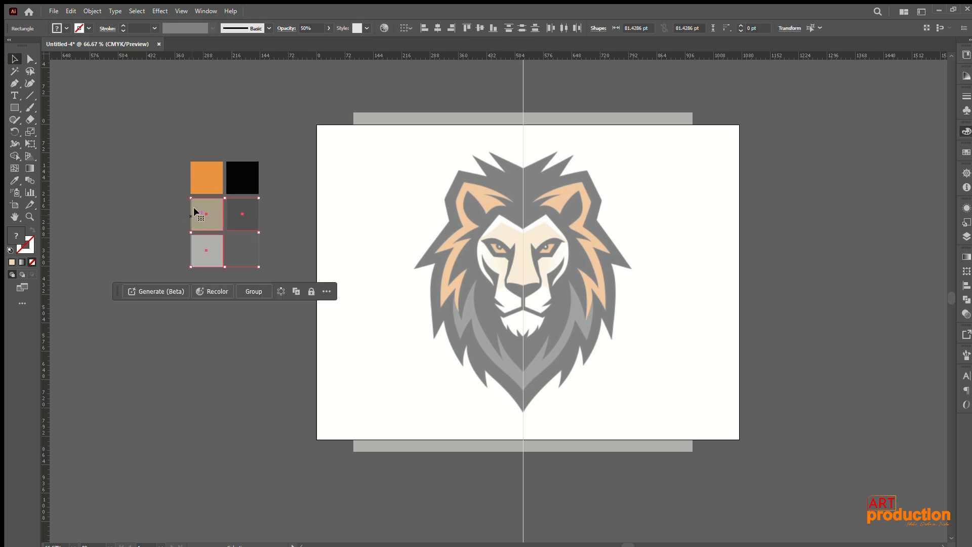
{"action": "left_click_drag", "start_coordinate": [315, 29], "coordinate": [282, 29]}
{"action": "type", "text": "100"}
{"action": "key", "text": "Return"}
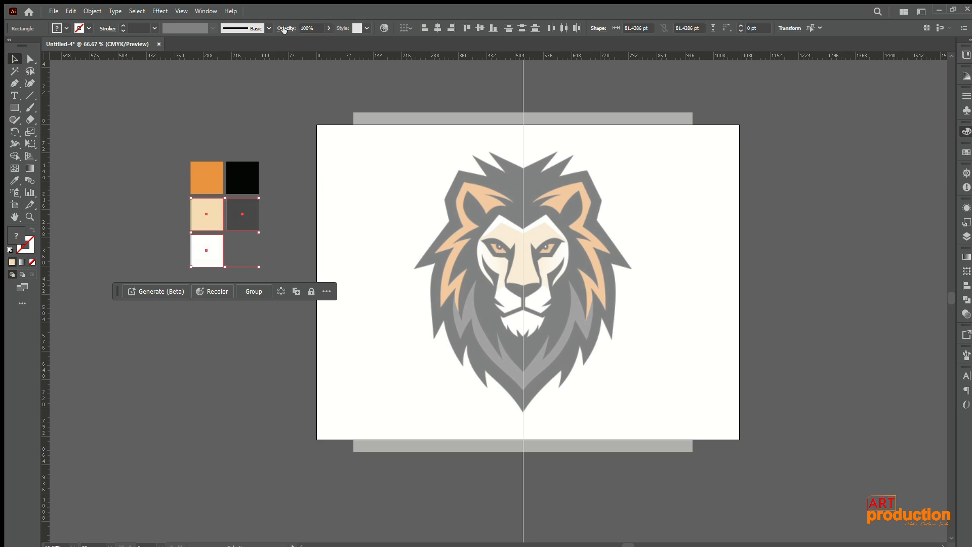
{"action": "left_click", "coordinate": [292, 118]}
Step: Make black the active fill colour by sampling the palette's black swatch with the Eyedropper
{"action": "left_click_drag", "start_coordinate": [281, 199], "coordinate": [233, 165]}
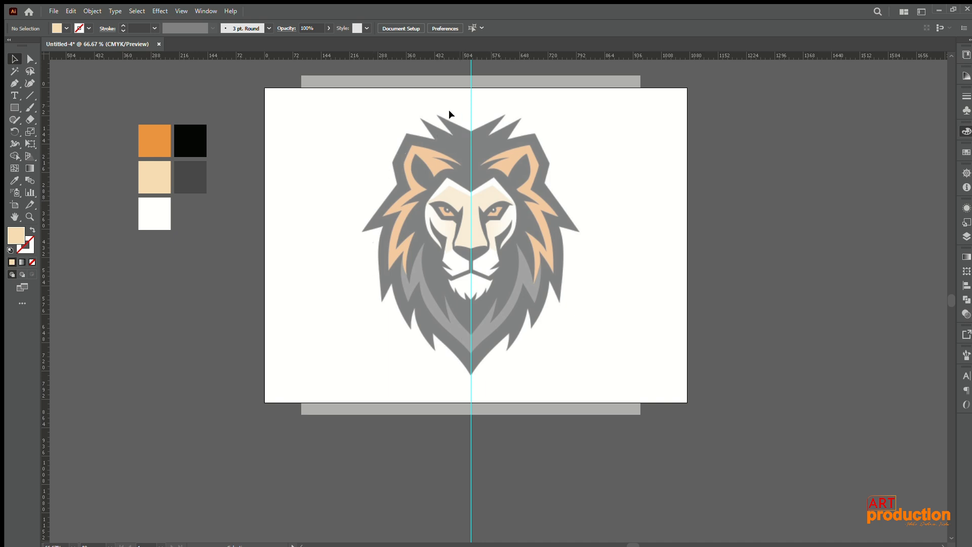
{"action": "left_click", "coordinate": [13, 84]}
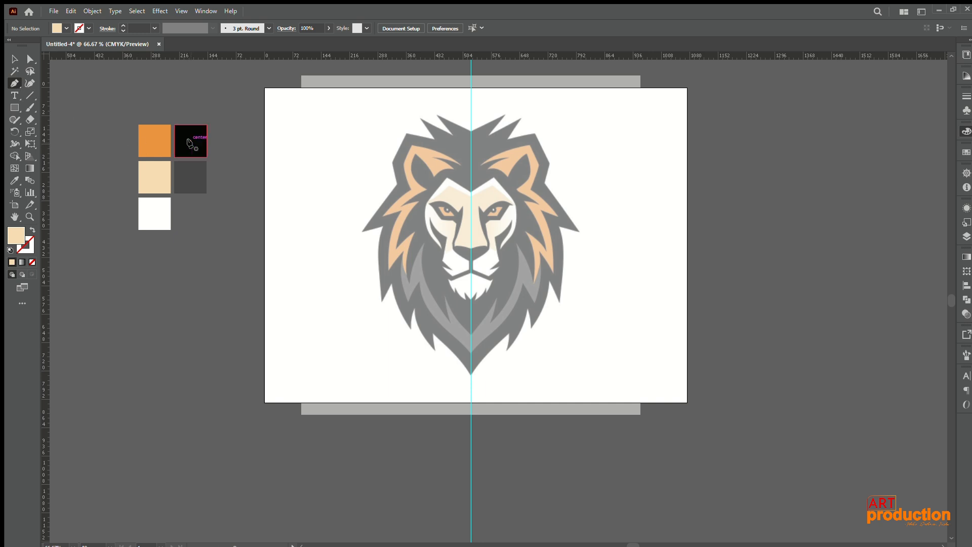
{"action": "key", "text": "i"}
{"action": "left_click", "coordinate": [193, 145]}
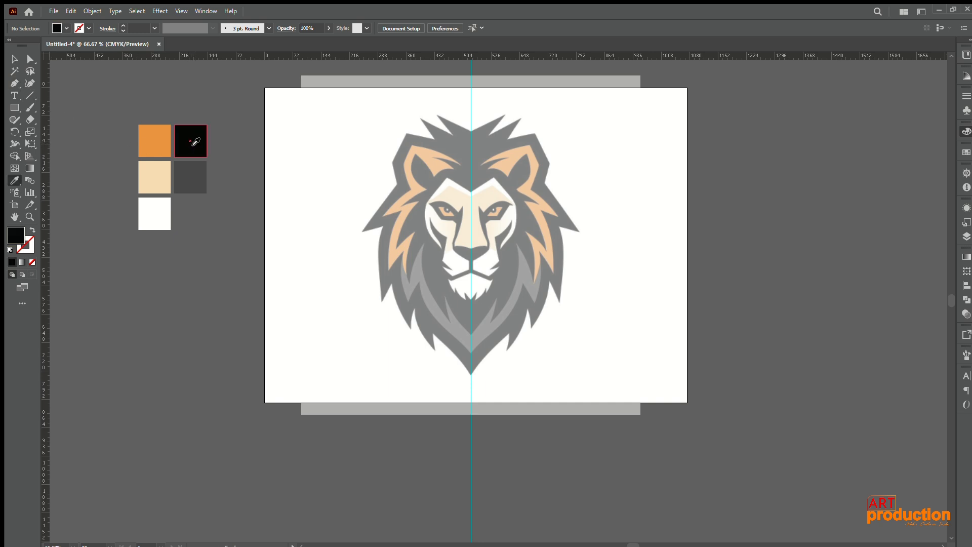
Step: Start a black Pen tool path at the crown on the centre guide and trace the two hair spikes on the lion's left half
{"action": "left_click", "coordinate": [15, 83]}
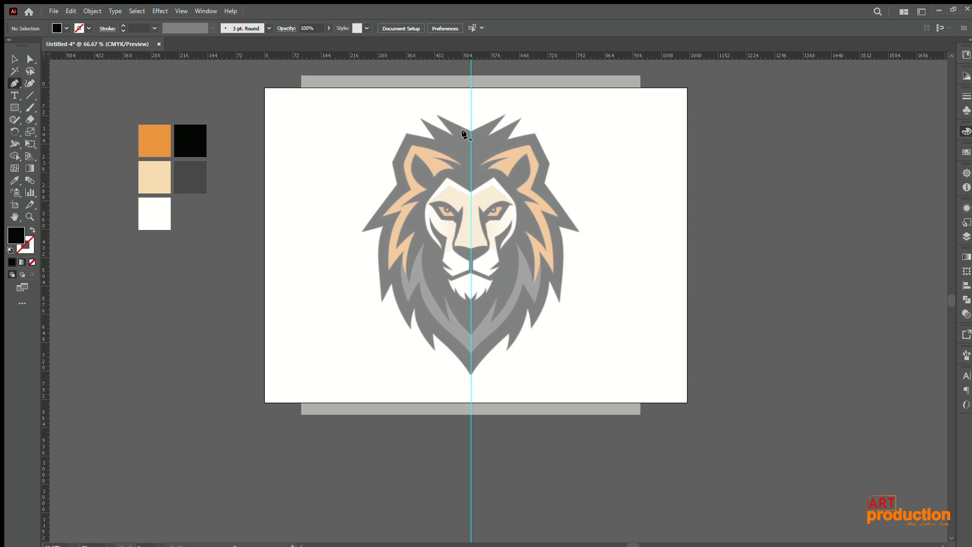
{"action": "scroll", "coordinate": [465, 135], "scroll_direction": "up", "scroll_amount": 2}
{"action": "scroll", "coordinate": [465, 142], "scroll_direction": "down", "scroll_amount": 2}
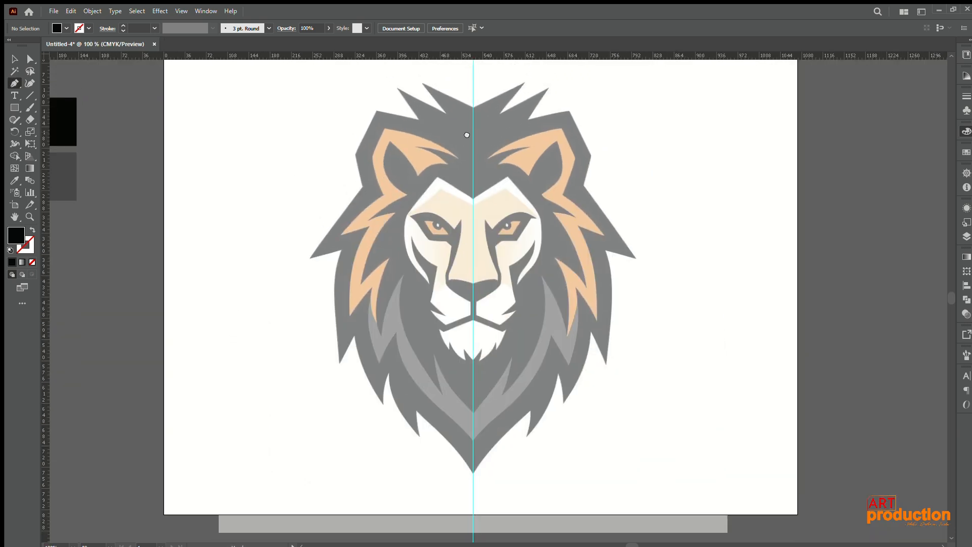
{"action": "left_click", "coordinate": [473, 106]}
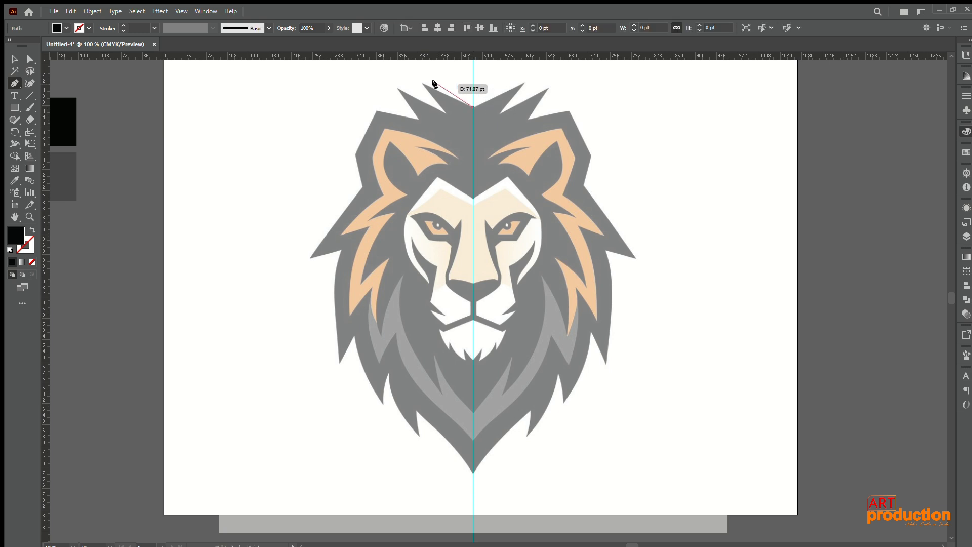
{"action": "left_click", "coordinate": [421, 83]}
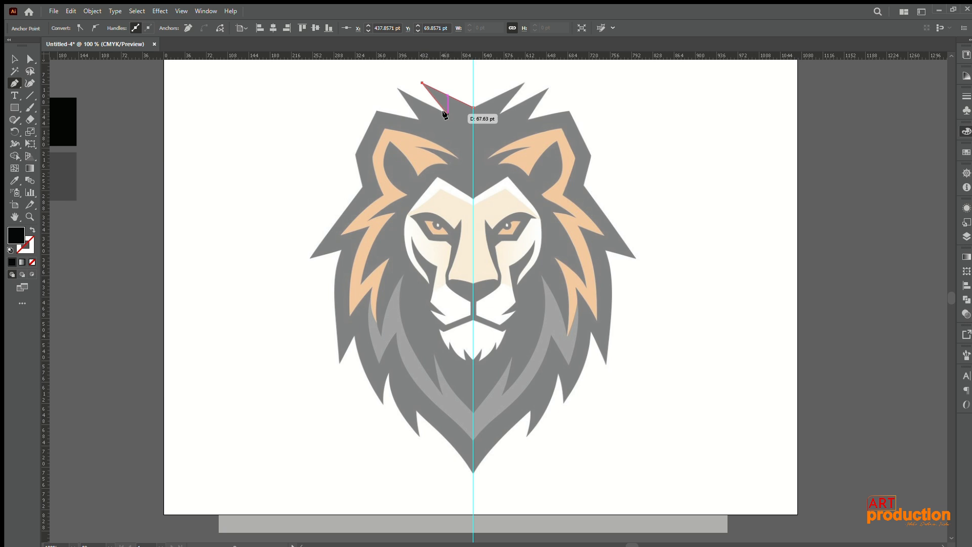
{"action": "left_click", "coordinate": [448, 113]}
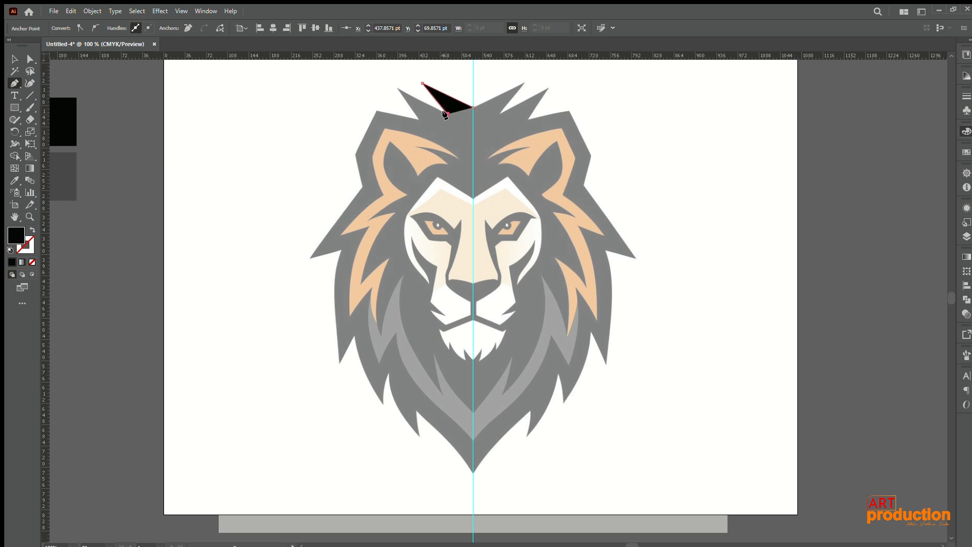
{"action": "left_click", "coordinate": [397, 87]}
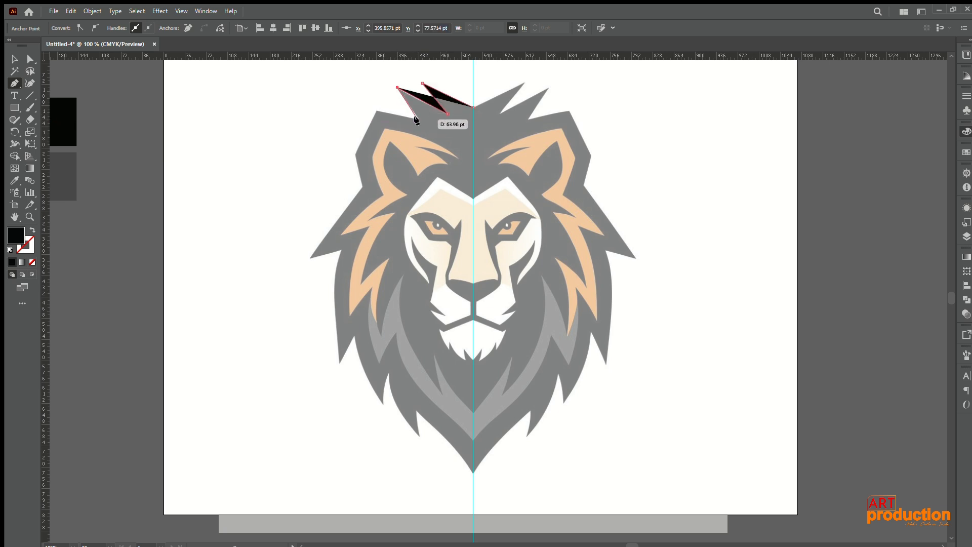
{"action": "left_click", "coordinate": [419, 118]}
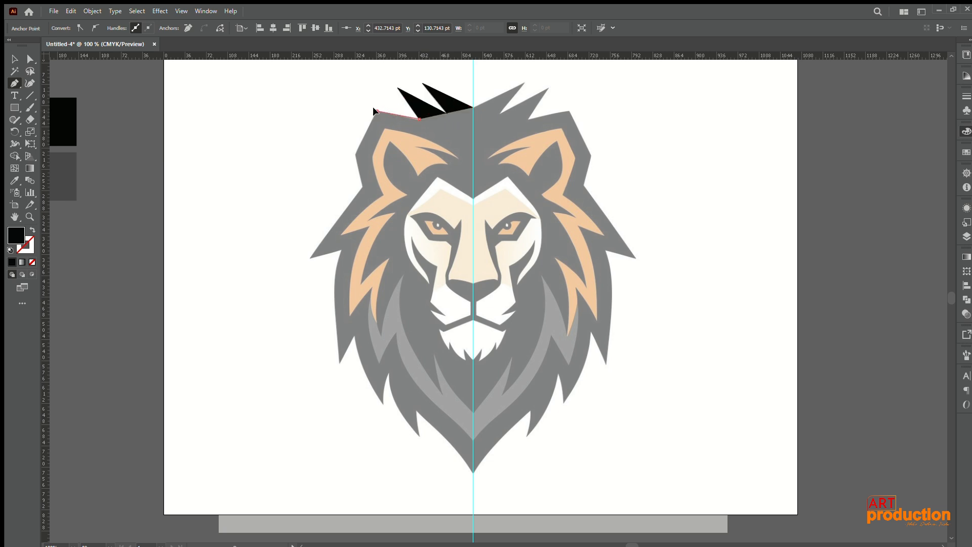
Step: Extend the black path around the outside of the lion's left ear and the large pointed mane spike beneath it
{"action": "left_click", "coordinate": [376, 110]}
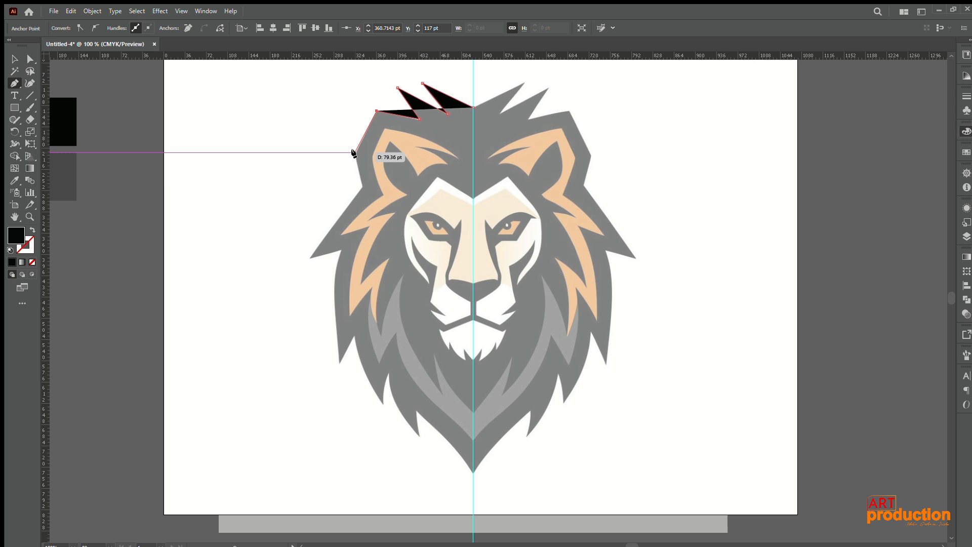
{"action": "left_click", "coordinate": [355, 152]}
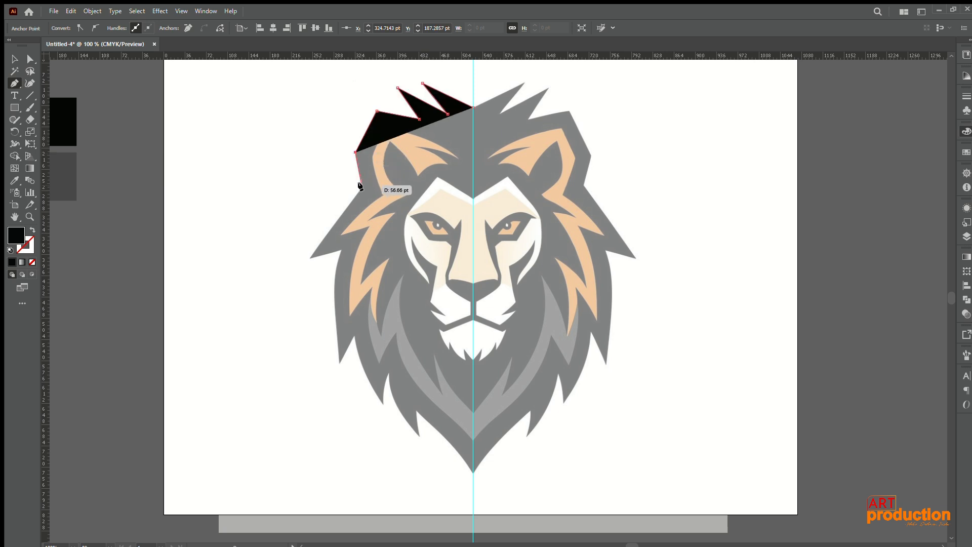
{"action": "left_click", "coordinate": [362, 184]}
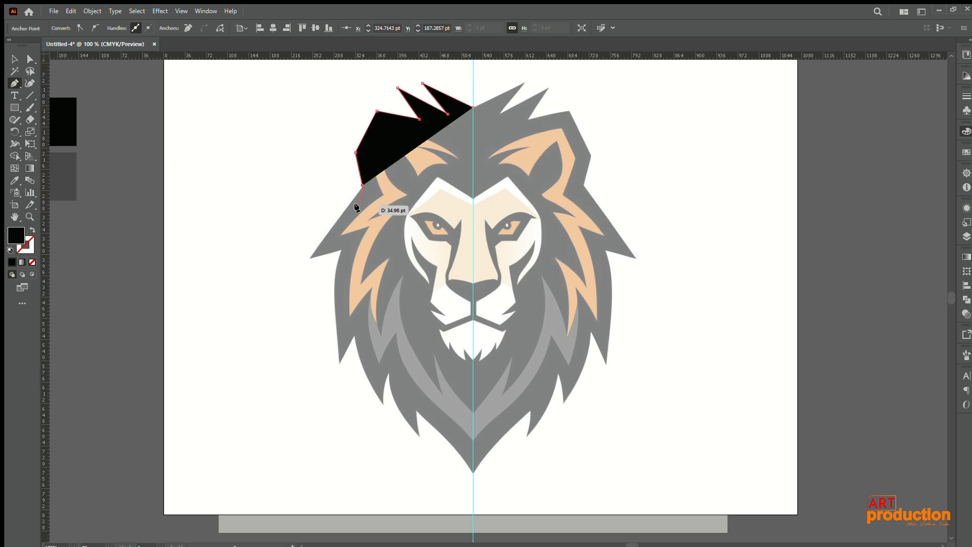
{"action": "left_click", "coordinate": [309, 258]}
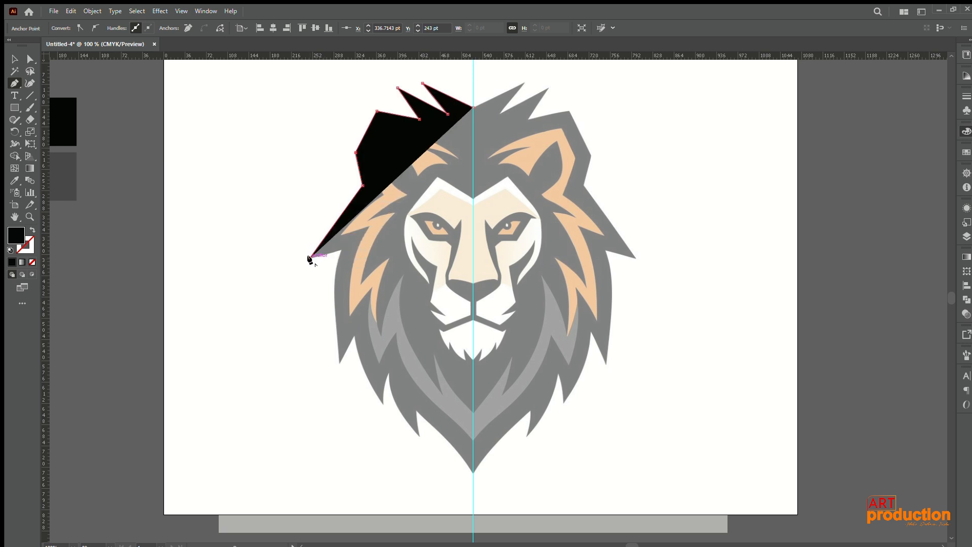
{"action": "left_click", "coordinate": [340, 249]}
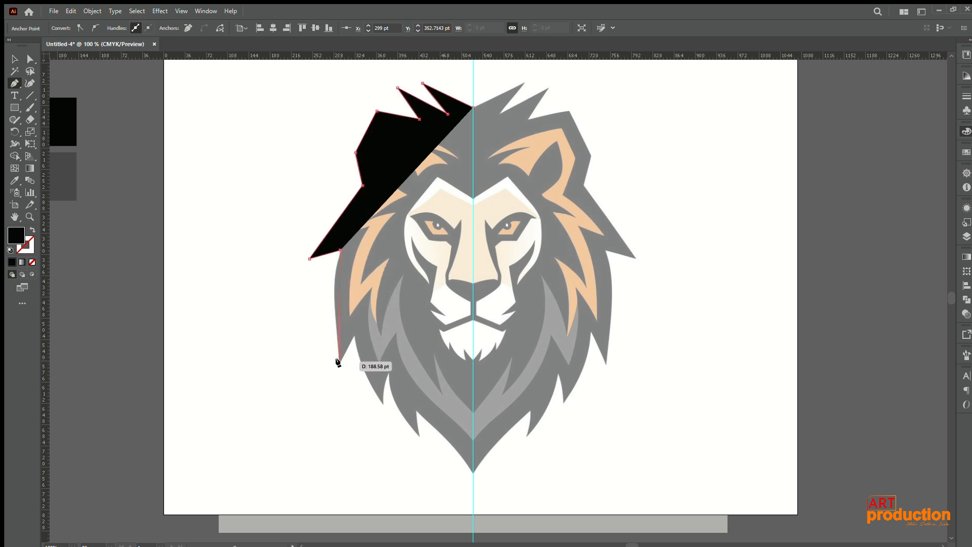
Step: Trace the long curved tuft below the side spike down to its sharp tip and back up to the next notch
{"action": "left_click_drag", "start_coordinate": [339, 360], "coordinate": [352, 433]}
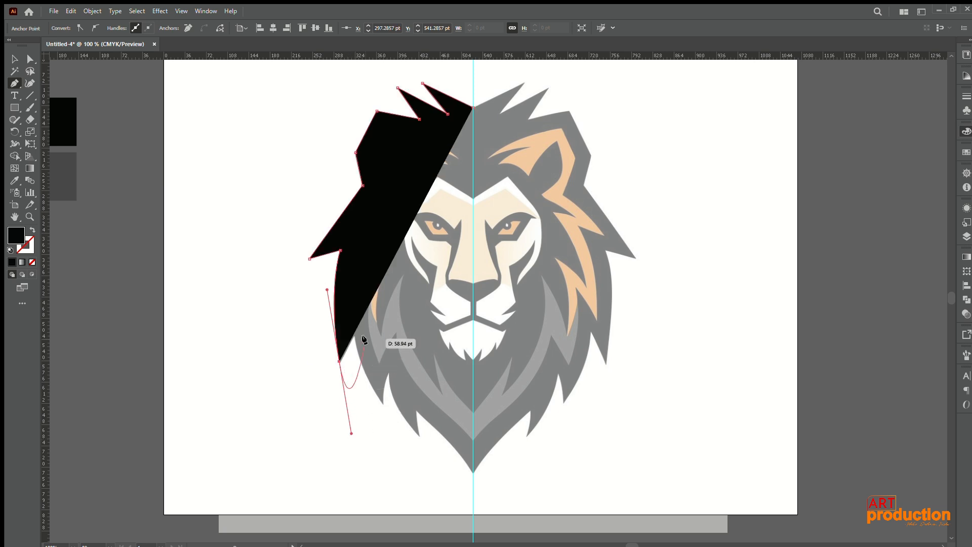
{"action": "left_click", "coordinate": [338, 360]}
{"action": "left_click", "coordinate": [352, 336]}
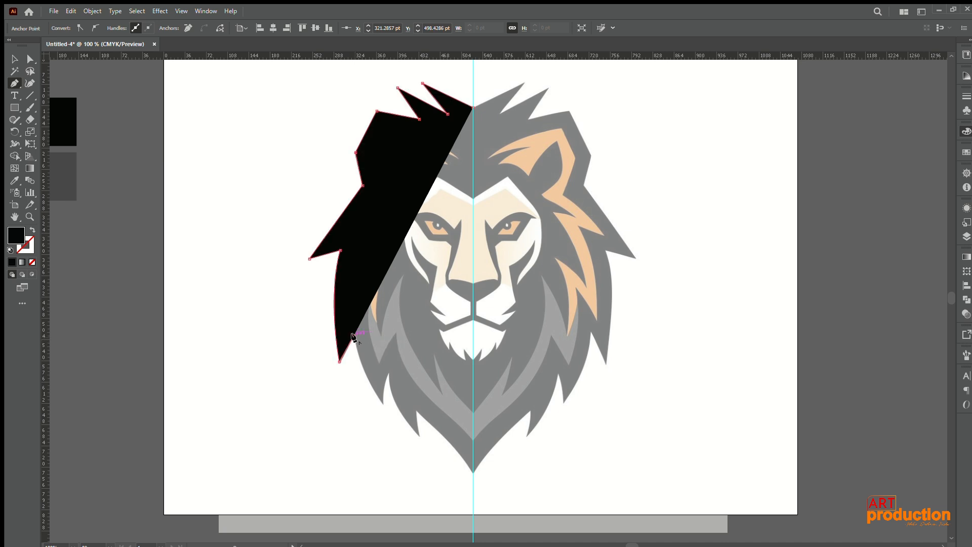
Step: Switch the path to an unfilled black outline and trace the next curved mane tuft down to its tip and up to its notch
{"action": "left_click", "coordinate": [32, 229]}
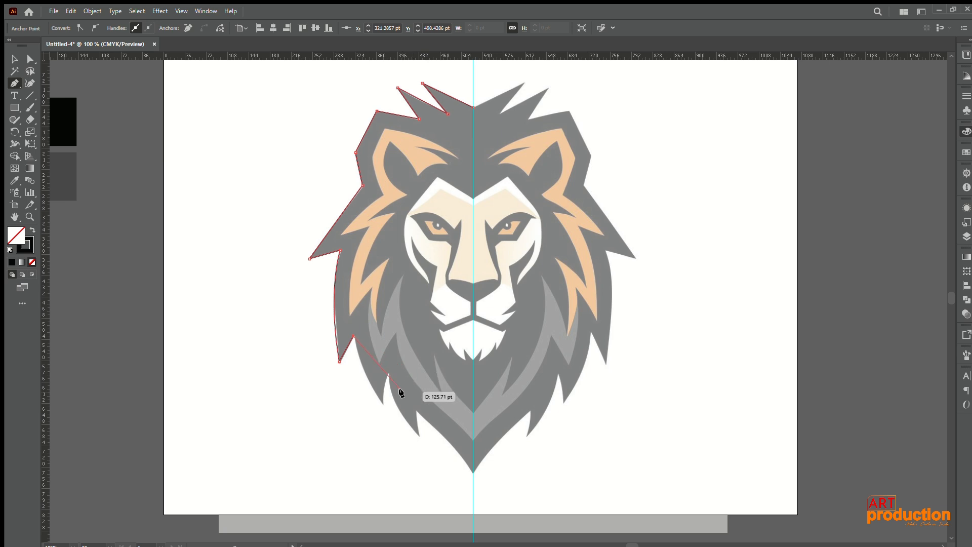
{"action": "scroll", "coordinate": [393, 385], "scroll_direction": "down", "scroll_amount": 2}
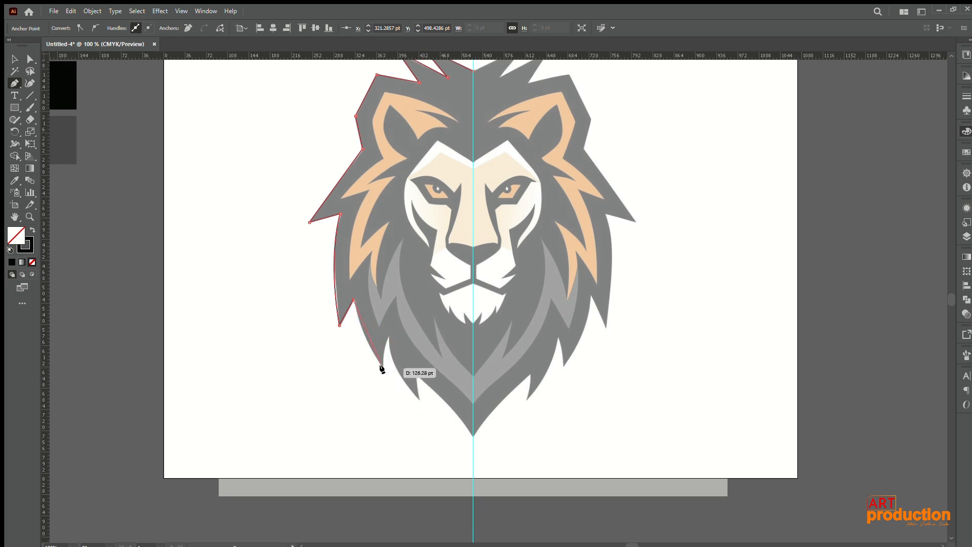
{"action": "left_click_drag", "start_coordinate": [383, 367], "coordinate": [399, 381]}
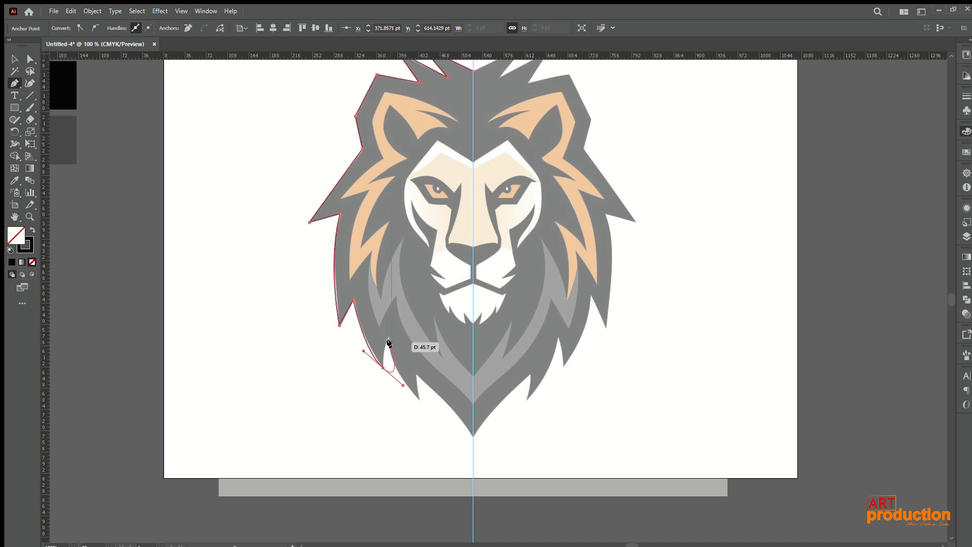
{"action": "left_click", "coordinate": [383, 368]}
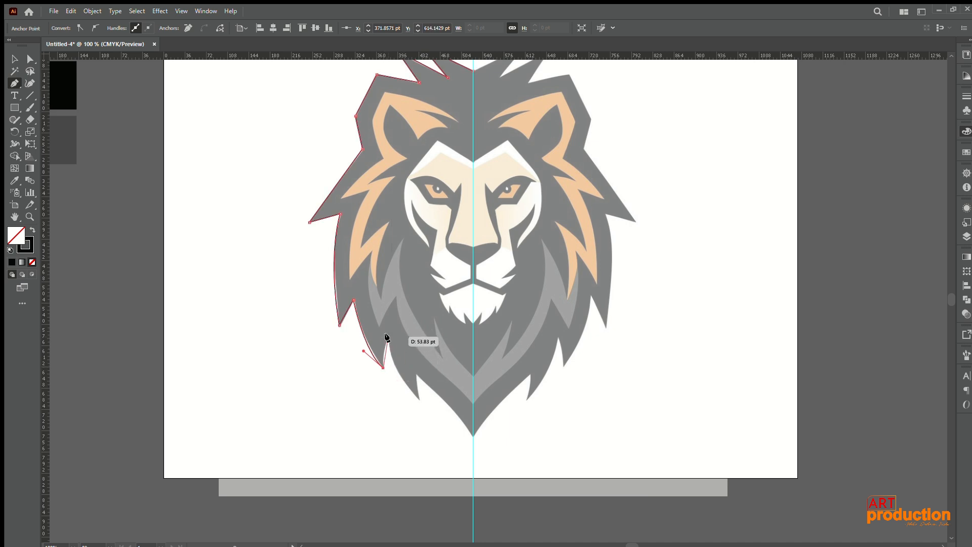
{"action": "left_click_drag", "start_coordinate": [388, 335], "coordinate": [392, 328]}
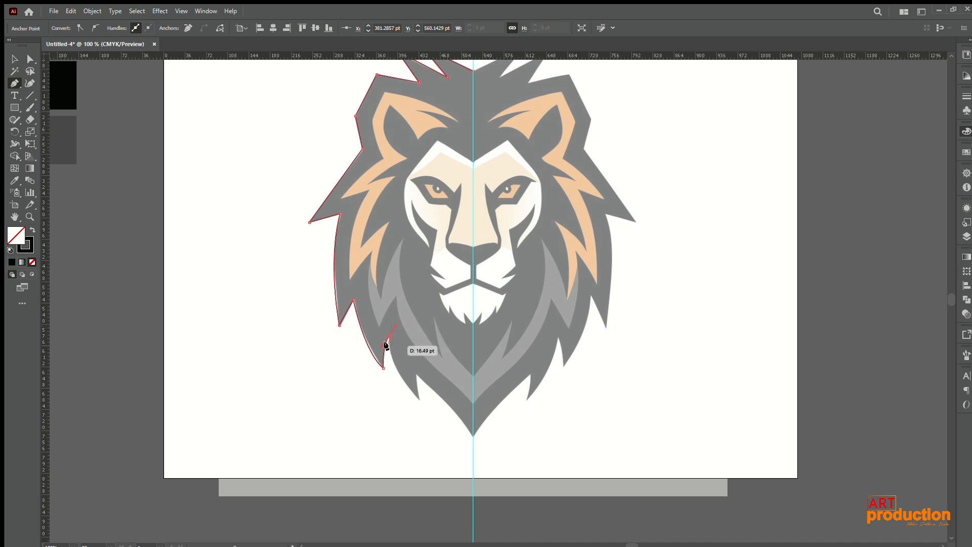
{"action": "left_click", "coordinate": [389, 336]}
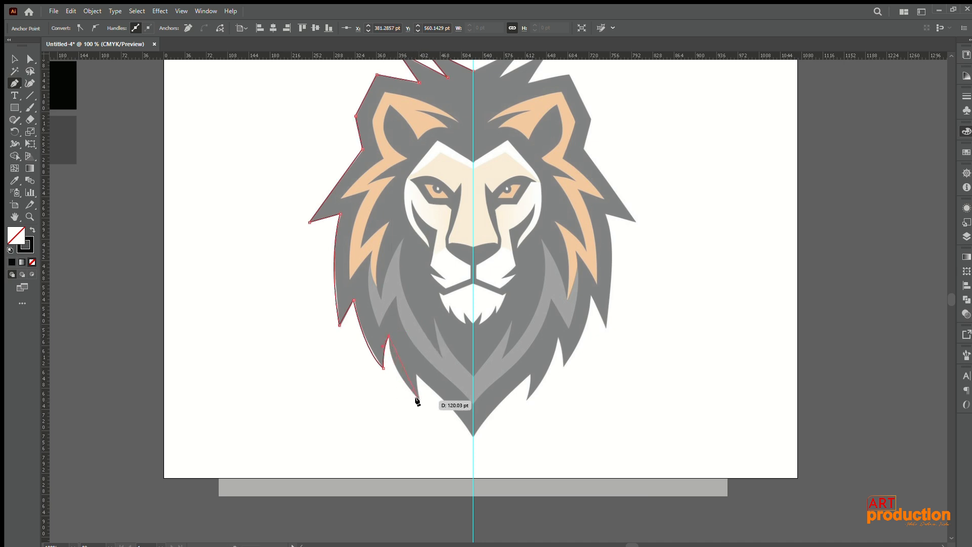
Step: Trace the last lower tuft and carry the outer mane outline down to its lowest point on the centre guide
{"action": "left_click_drag", "start_coordinate": [419, 399], "coordinate": [456, 433]}
{"action": "left_click", "coordinate": [455, 431]}
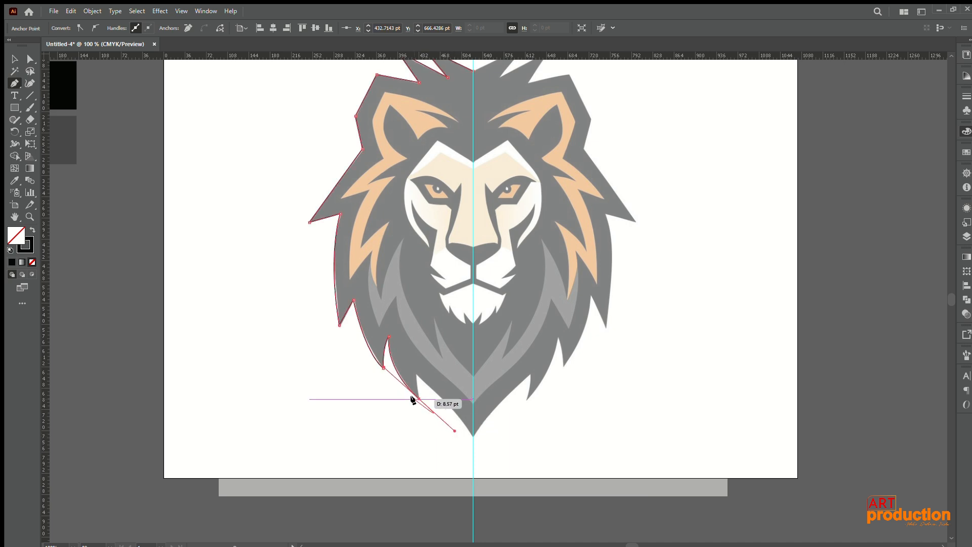
{"action": "left_click", "coordinate": [417, 398]}
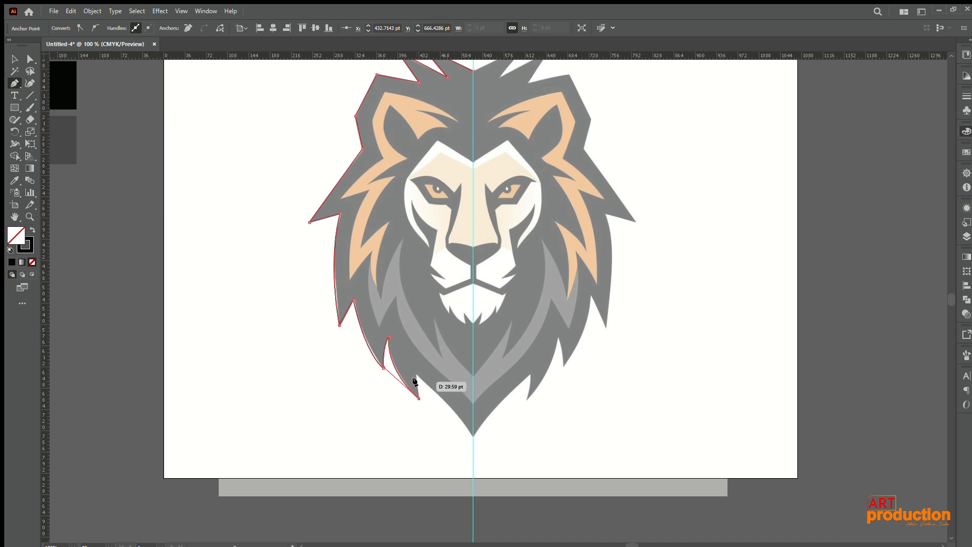
{"action": "left_click", "coordinate": [416, 374]}
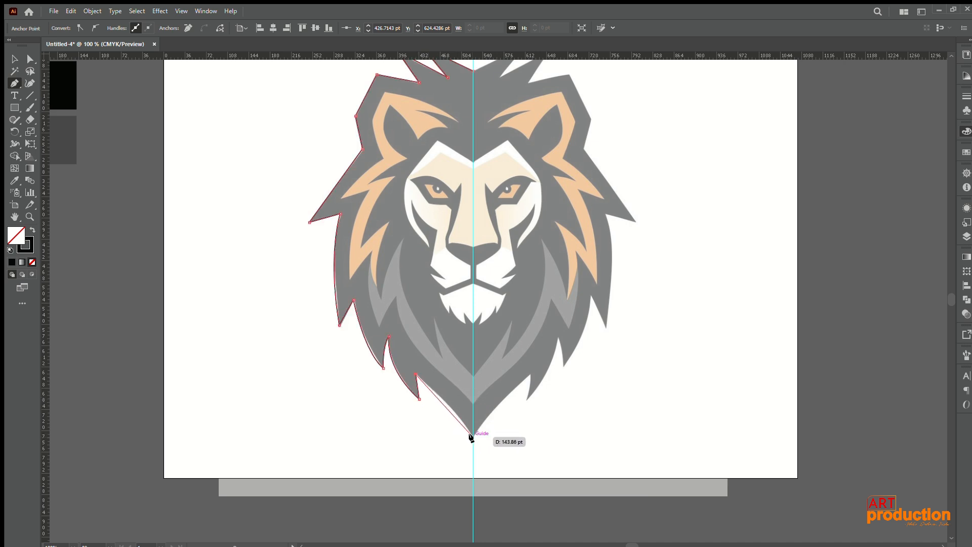
{"action": "left_click_drag", "start_coordinate": [473, 437], "coordinate": [471, 450]}
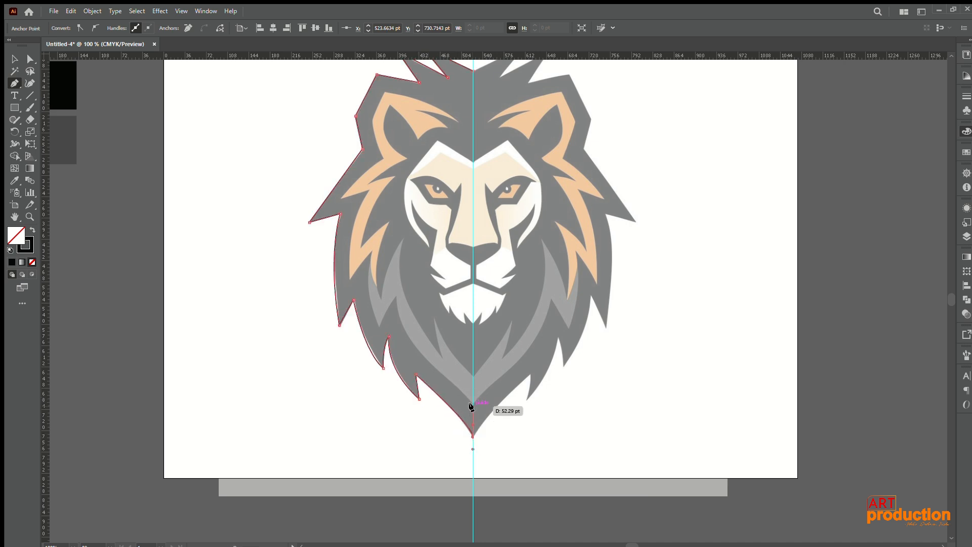
Step: Trace the black mane's inner edge from the centre guide up around the grey tufts to the lower outer tip of the orange mane
{"action": "left_click_drag", "start_coordinate": [472, 403], "coordinate": [398, 250]}
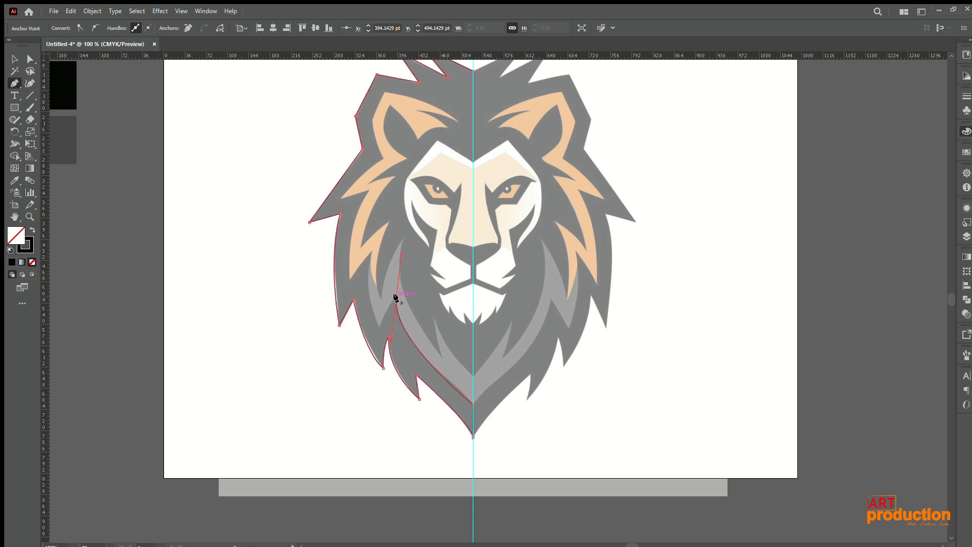
{"action": "left_click", "coordinate": [396, 297]}
{"action": "left_click", "coordinate": [377, 325]}
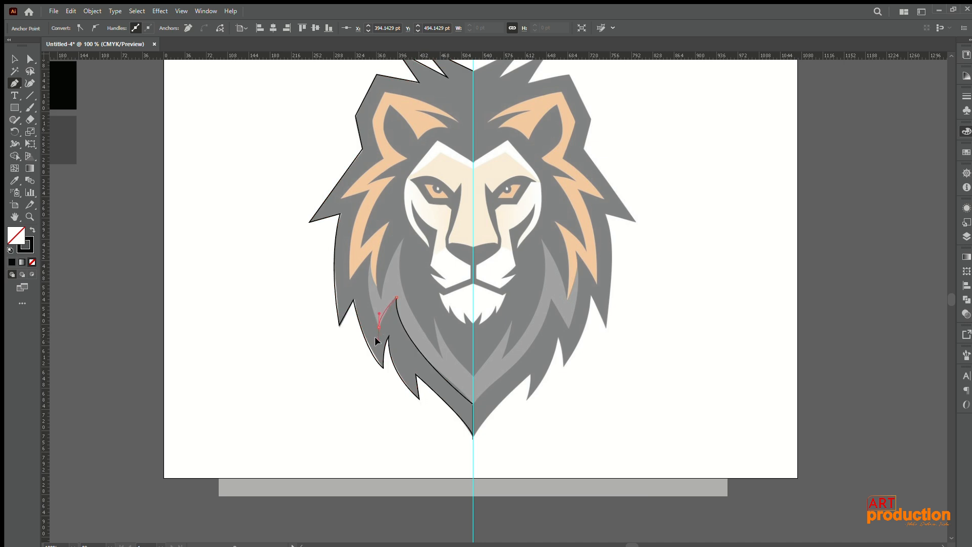
{"action": "left_click_drag", "start_coordinate": [372, 335], "coordinate": [372, 335]}
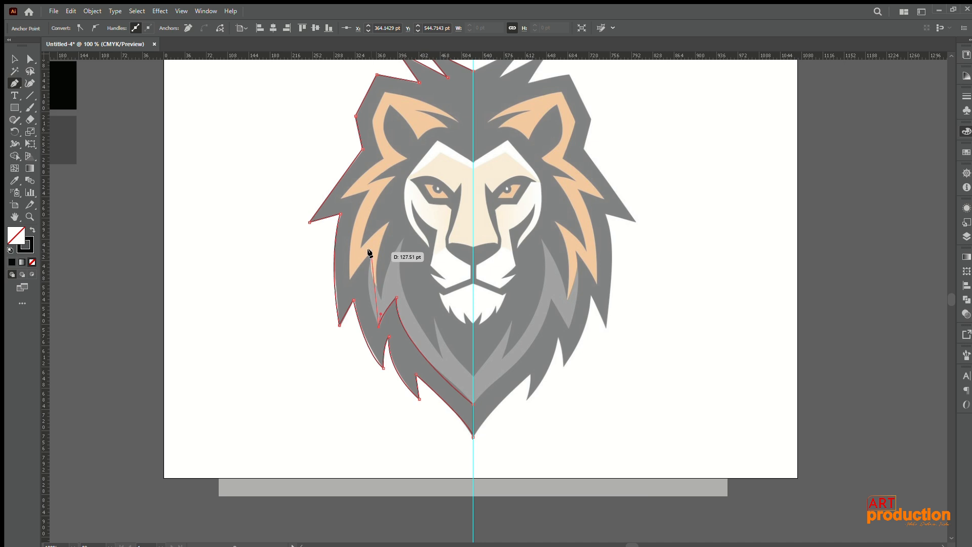
{"action": "left_click_drag", "start_coordinate": [371, 252], "coordinate": [384, 214]}
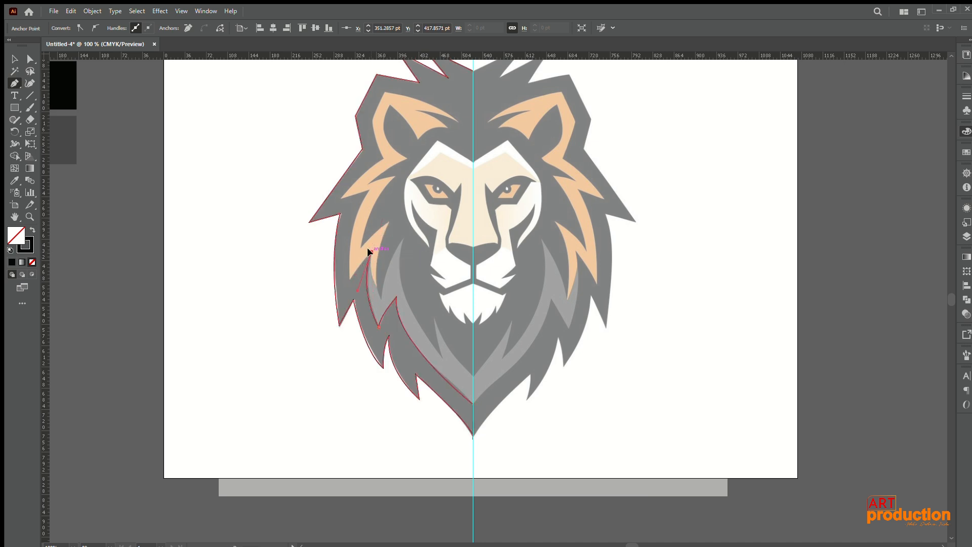
{"action": "left_click", "coordinate": [350, 278]}
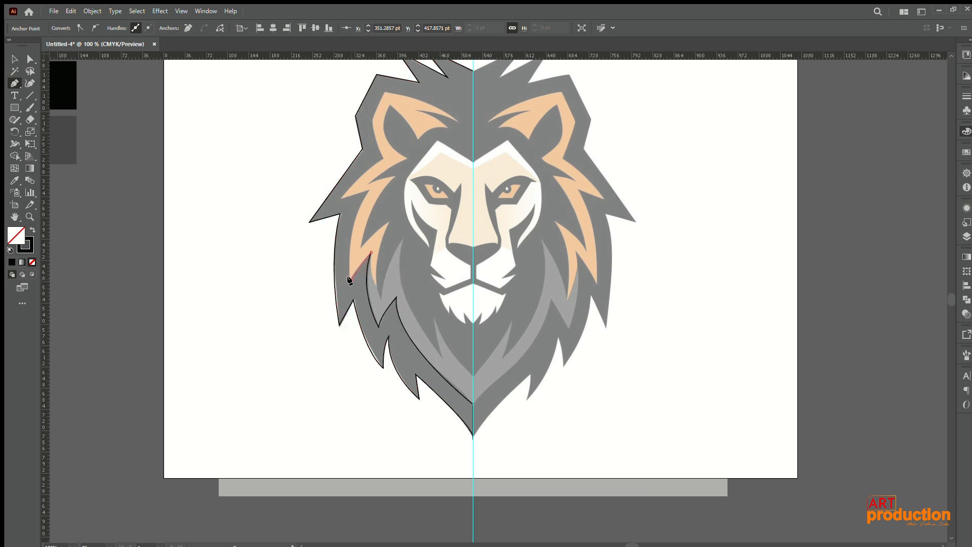
Step: Continue the inner edge up along the orange mane tufts and around the orange ear to the ear's inner tip
{"action": "left_click_drag", "start_coordinate": [368, 191], "coordinate": [396, 144]}
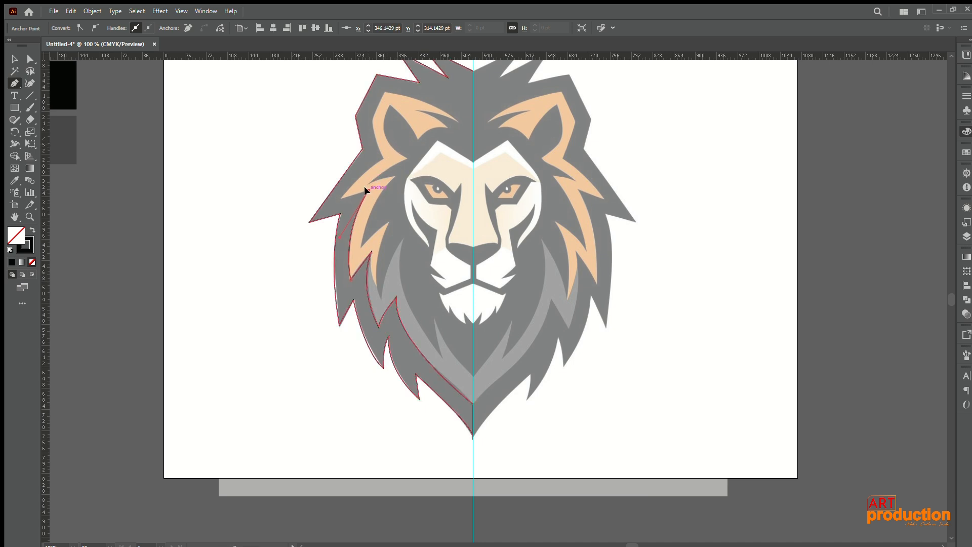
{"action": "left_click_drag", "start_coordinate": [339, 198], "coordinate": [373, 112]}
{"action": "left_click", "coordinate": [371, 120]}
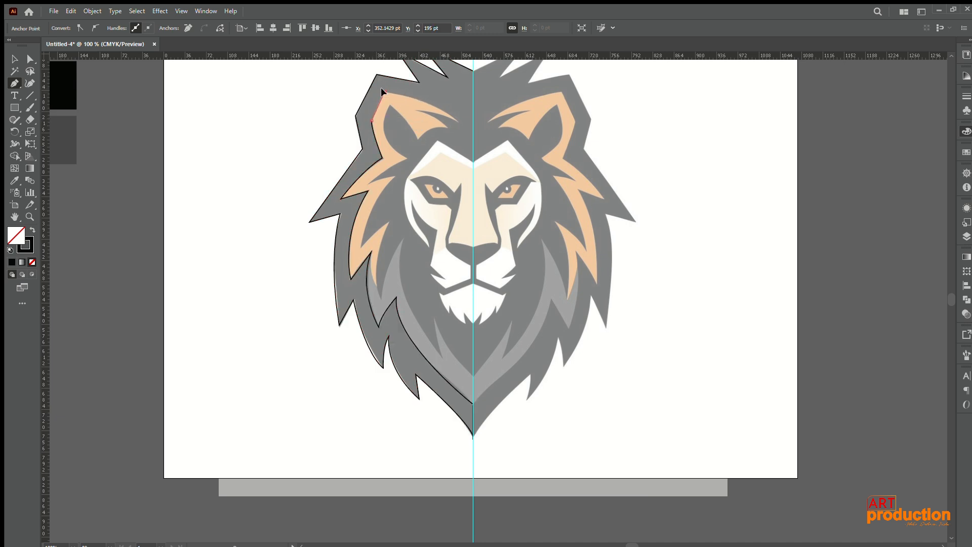
{"action": "left_click_drag", "start_coordinate": [385, 92], "coordinate": [465, 146]}
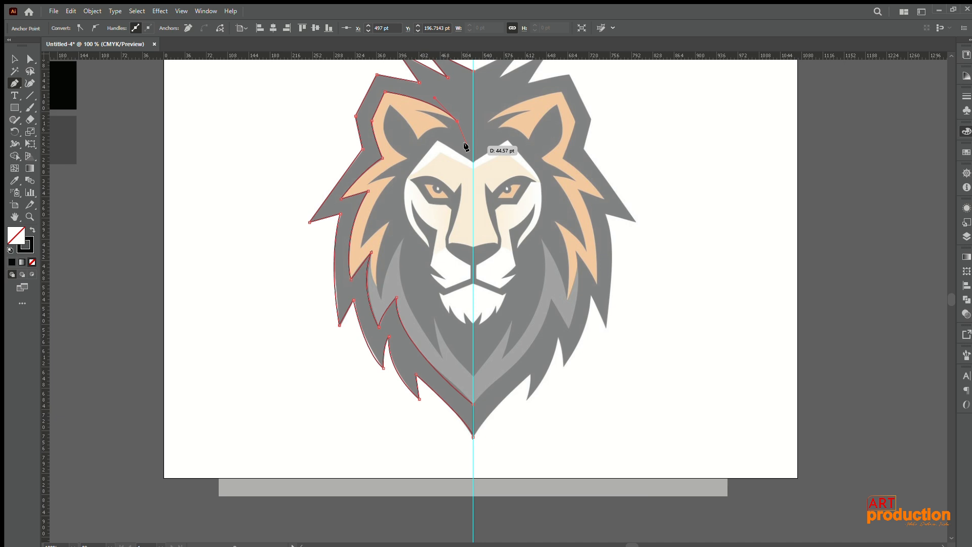
{"action": "left_click_drag", "start_coordinate": [465, 146], "coordinate": [459, 139]}
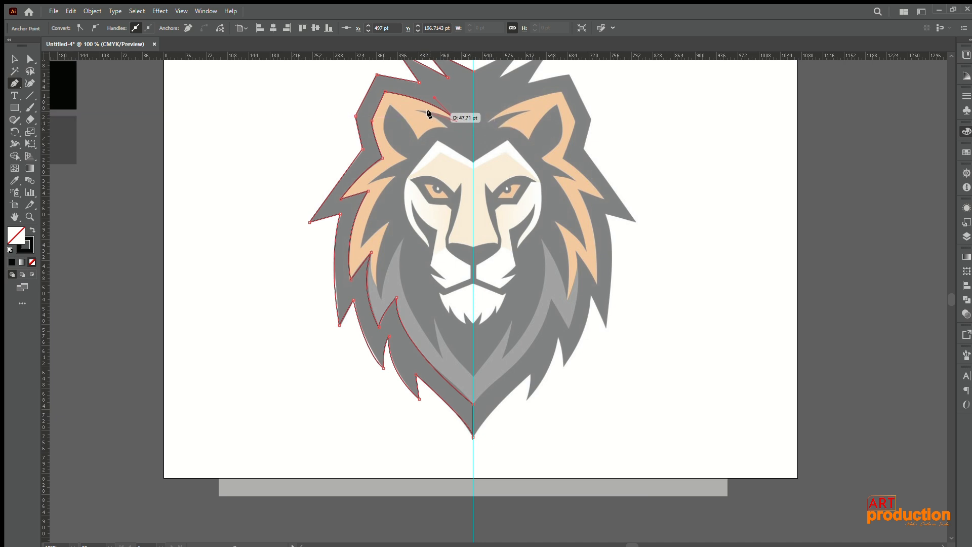
Step: Close the mane outline along the centre guide at the crown as a black-filled shape and move it aside, clear of the reference
{"action": "left_click", "coordinate": [471, 122]}
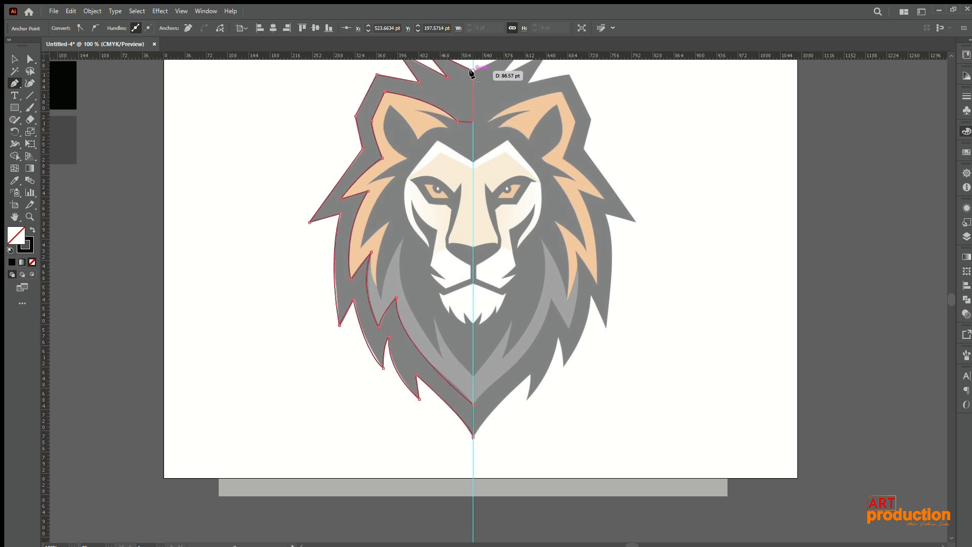
{"action": "left_click", "coordinate": [473, 71]}
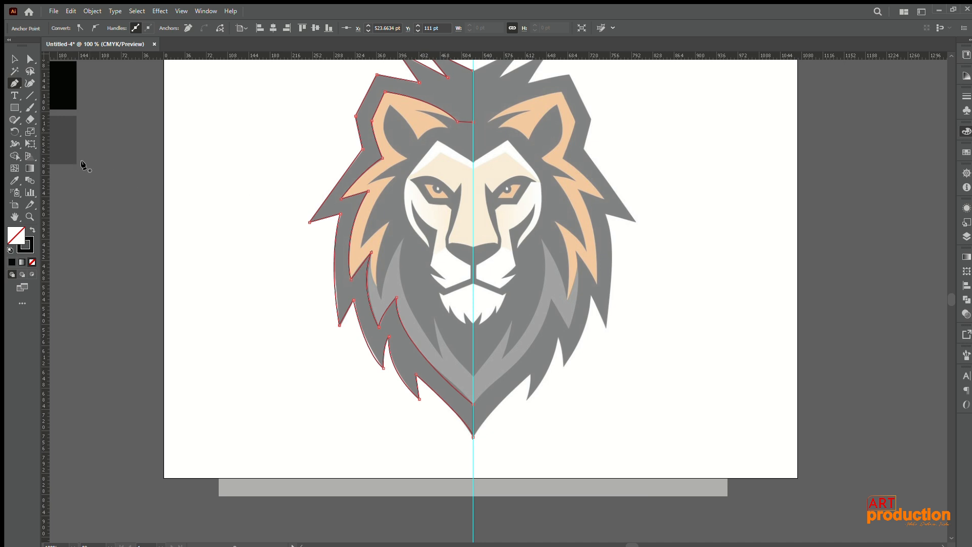
{"action": "left_click", "coordinate": [31, 231]}
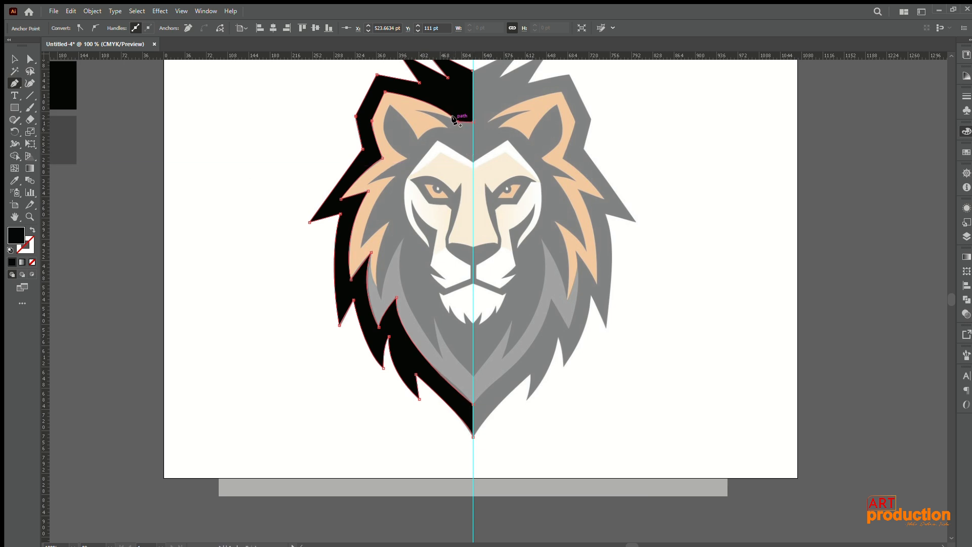
{"action": "left_click", "coordinate": [13, 60]}
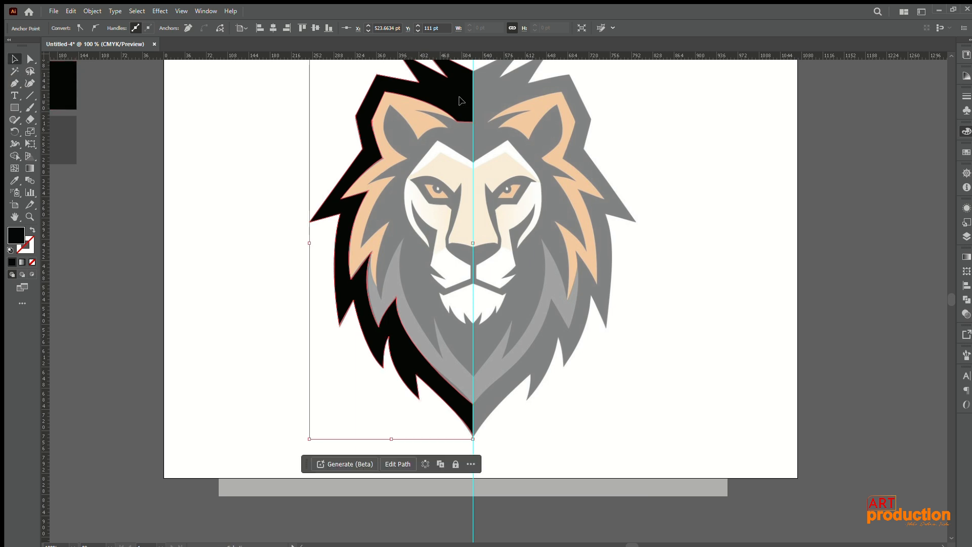
{"action": "left_click_drag", "start_coordinate": [461, 101], "coordinate": [271, 99]}
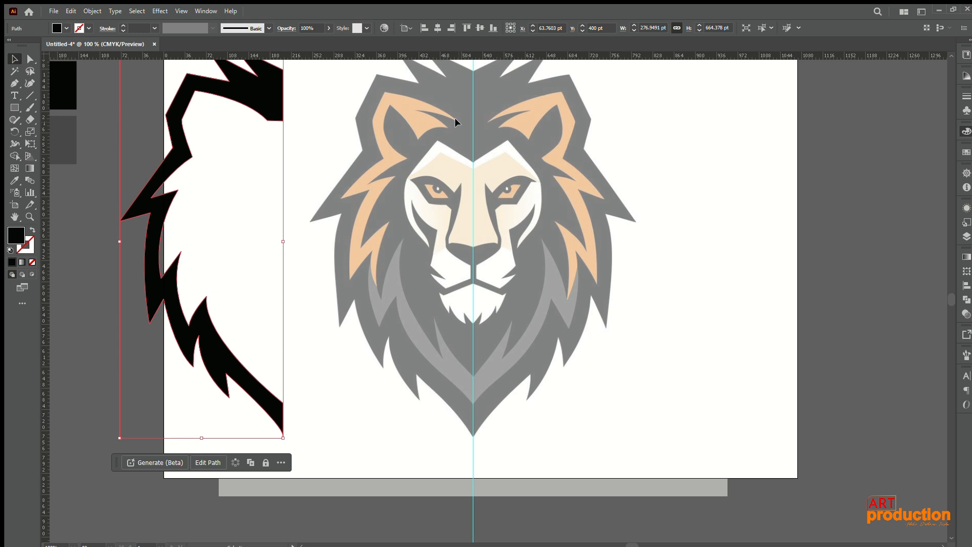
Step: Start a new Pen tool path at the orange ear's inner tip and trace the ear's outer edge down to its base as an unfilled outline
{"action": "left_click", "coordinate": [14, 83]}
{"action": "left_click", "coordinate": [459, 121]}
{"action": "left_click_drag", "start_coordinate": [385, 93], "coordinate": [337, 88]}
{"action": "left_click", "coordinate": [385, 92]}
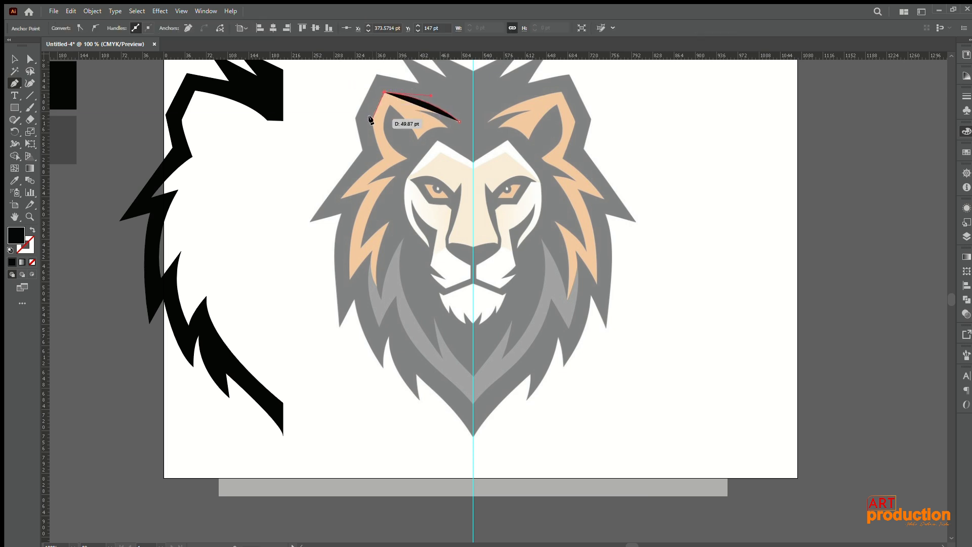
{"action": "left_click", "coordinate": [372, 120]}
{"action": "left_click_drag", "start_coordinate": [384, 158], "coordinate": [387, 162]}
{"action": "key", "text": "shift+x"}
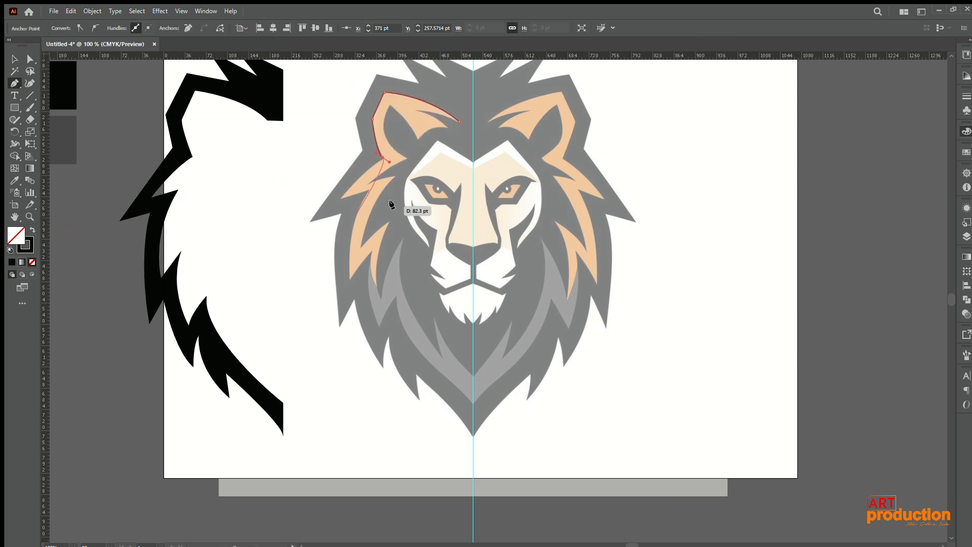
Step: Continue the path from the ear's base along the orange mane's outer tufts and down to its lowest inner tip
{"action": "left_click", "coordinate": [381, 155]}
{"action": "left_click_drag", "start_coordinate": [341, 198], "coordinate": [334, 201]}
{"action": "left_click", "coordinate": [369, 190]}
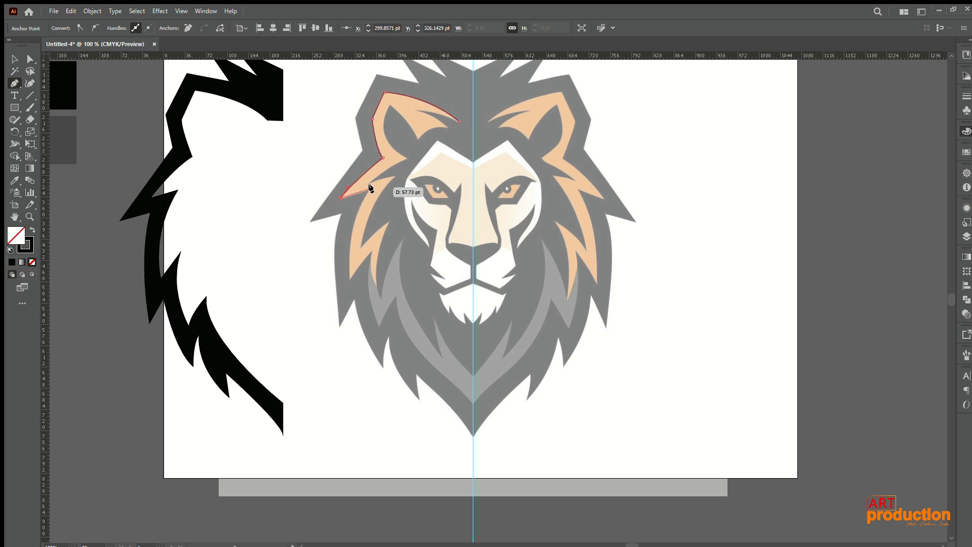
{"action": "left_click_drag", "start_coordinate": [350, 282], "coordinate": [351, 339]}
{"action": "left_click", "coordinate": [349, 282]}
{"action": "left_click_drag", "start_coordinate": [366, 252], "coordinate": [381, 242]}
{"action": "left_click", "coordinate": [371, 251]}
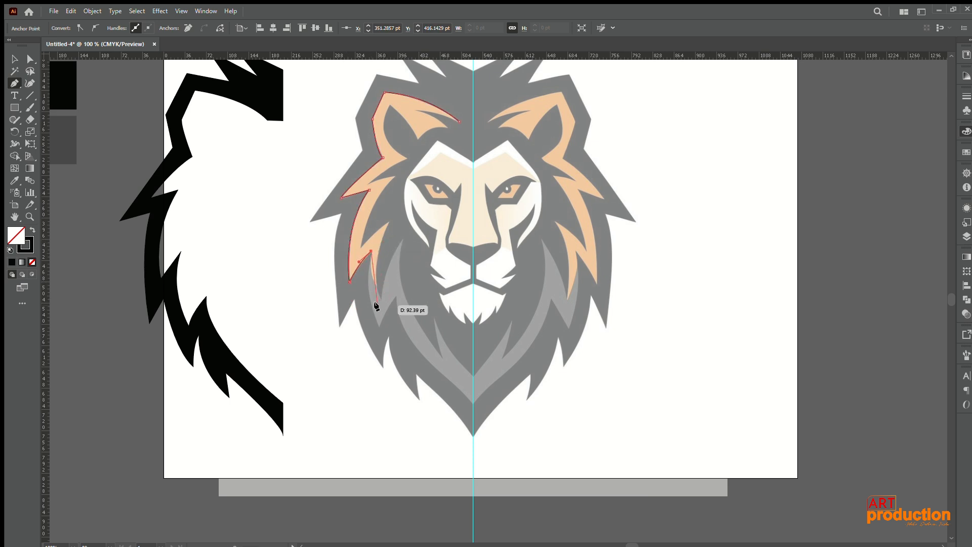
{"action": "left_click_drag", "start_coordinate": [376, 285], "coordinate": [381, 291]}
{"action": "left_click", "coordinate": [376, 285]}
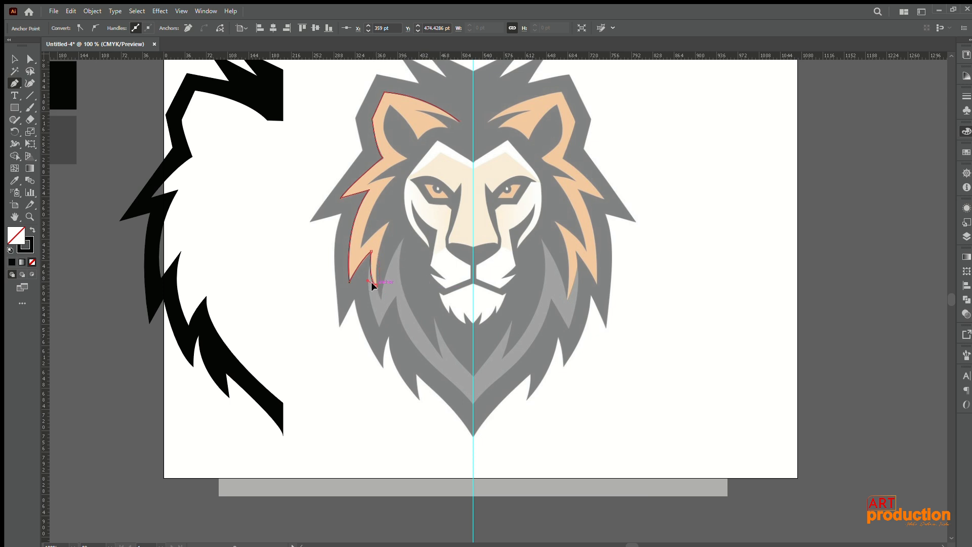
Step: Trace the orange mane's inner edge from the lowest tip back up around the tufts to the pointed corner below the ear
{"action": "left_click_drag", "start_coordinate": [386, 223], "coordinate": [403, 200]}
{"action": "left_click", "coordinate": [389, 222]}
{"action": "left_click_drag", "start_coordinate": [361, 246], "coordinate": [354, 254]}
{"action": "left_click", "coordinate": [361, 246]}
{"action": "left_click_drag", "start_coordinate": [395, 176], "coordinate": [418, 148]}
{"action": "left_click", "coordinate": [395, 176]}
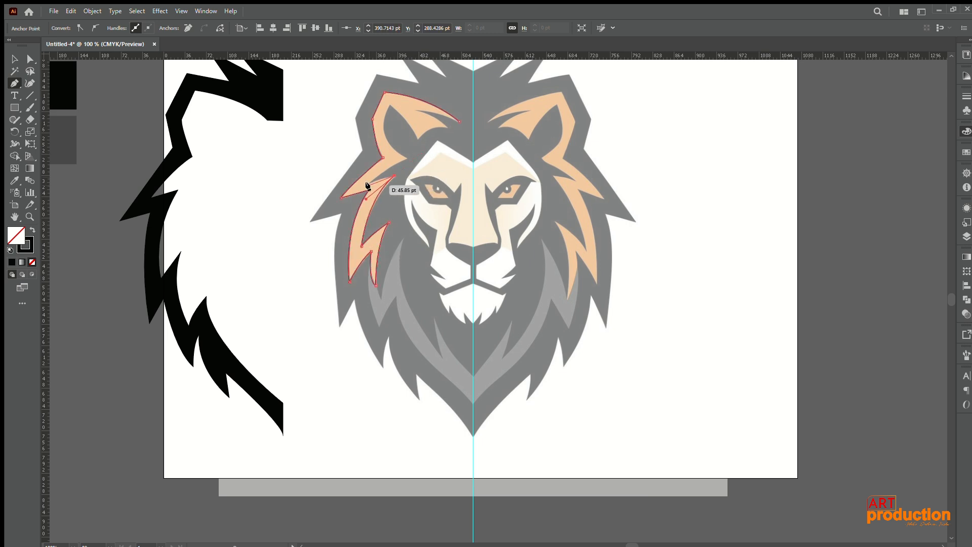
{"action": "left_click_drag", "start_coordinate": [407, 158], "coordinate": [417, 152]}
{"action": "left_click", "coordinate": [406, 157]}
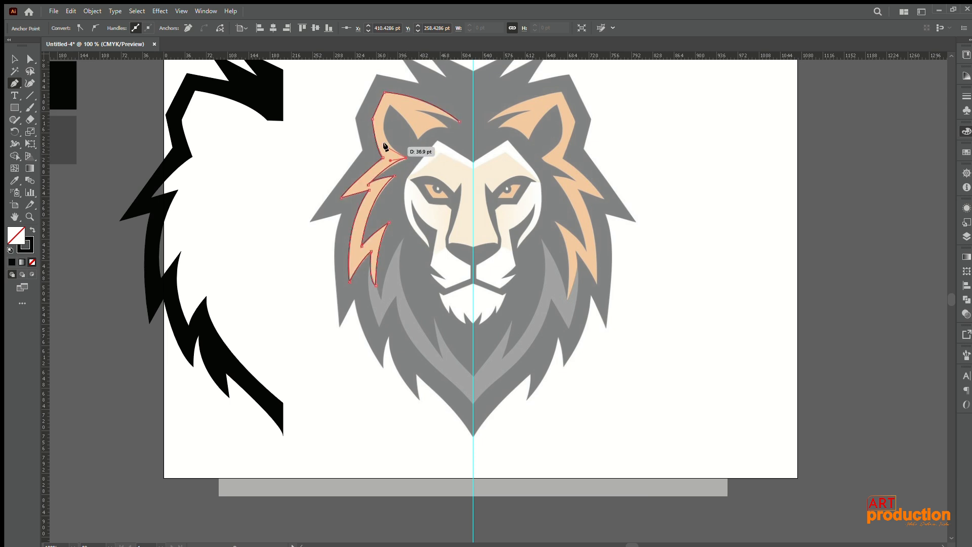
Step: Trace the inner ear opening, the ear's lower points and the narrow notch, closing the path at the ear's inner tip
{"action": "left_click_drag", "start_coordinate": [391, 105], "coordinate": [405, 65]}
{"action": "left_click", "coordinate": [390, 103]}
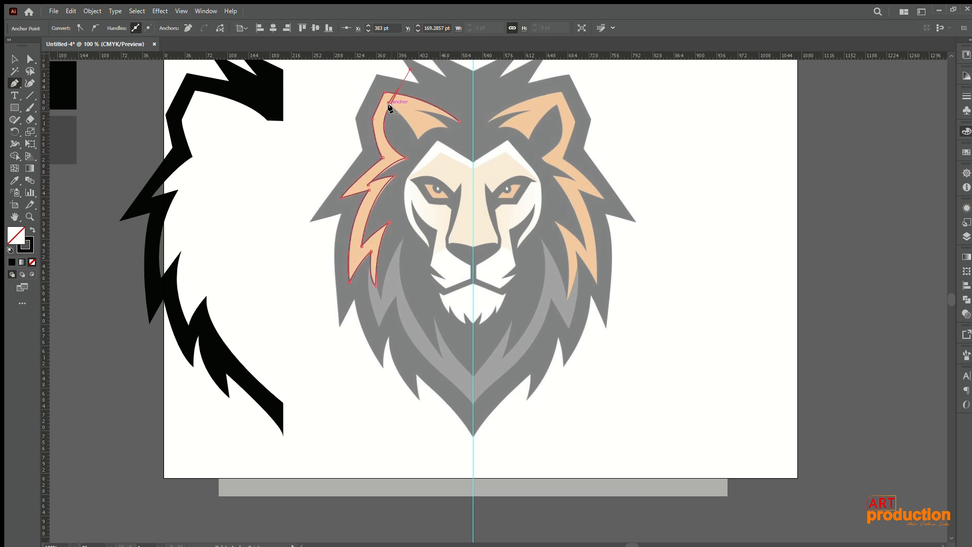
{"action": "left_click_drag", "start_coordinate": [413, 149], "coordinate": [446, 126]}
{"action": "left_click", "coordinate": [418, 139]}
{"action": "left_click", "coordinate": [446, 127]}
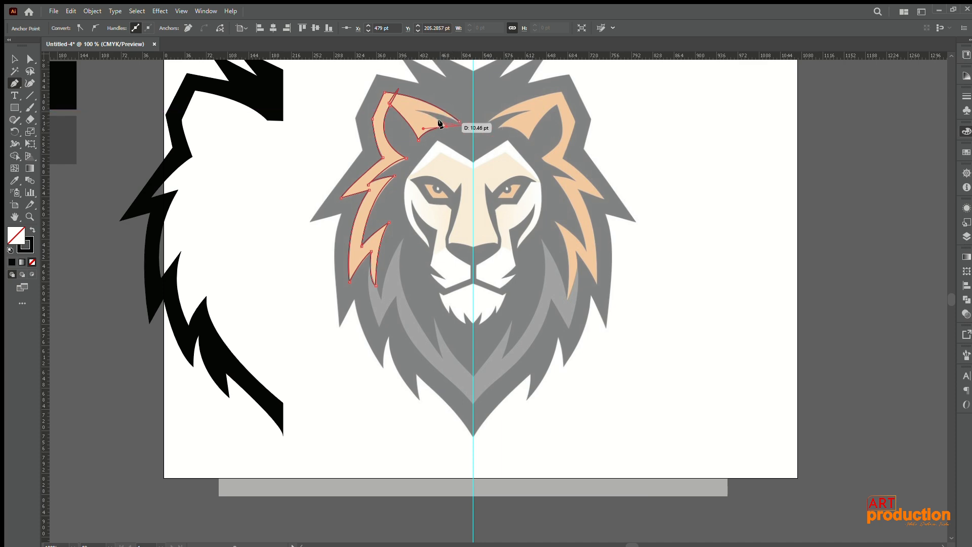
{"action": "left_click_drag", "start_coordinate": [416, 110], "coordinate": [406, 111]}
{"action": "left_click", "coordinate": [416, 109]}
{"action": "left_click", "coordinate": [456, 121]}
Step: Try to fit the ear's narrow notch to the reference by moving its inner anchor, lower point and handles with Direct Selection
{"action": "scroll", "coordinate": [422, 112], "scroll_direction": "up", "scroll_amount": 6}
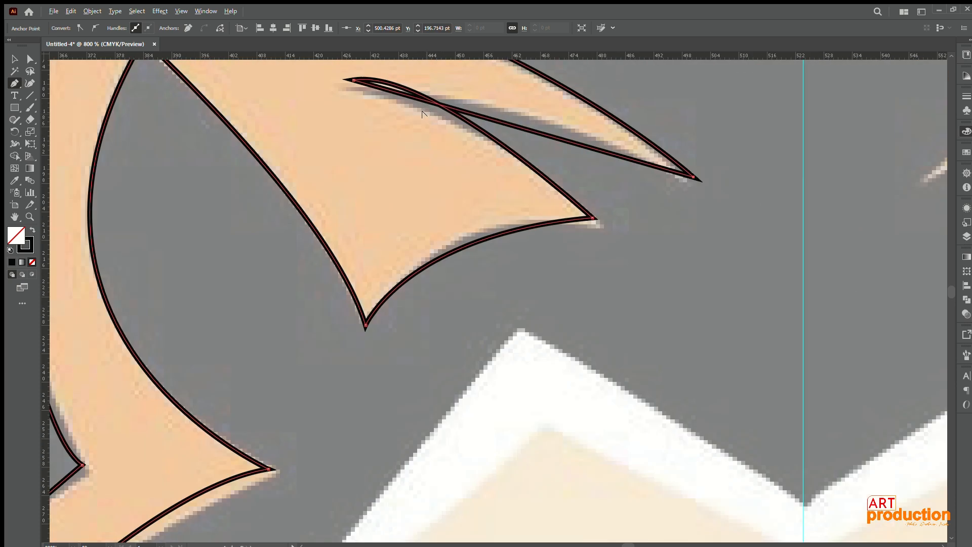
{"action": "key", "text": "a"}
{"action": "left_click", "coordinate": [354, 81]}
{"action": "left_click", "coordinate": [427, 66]}
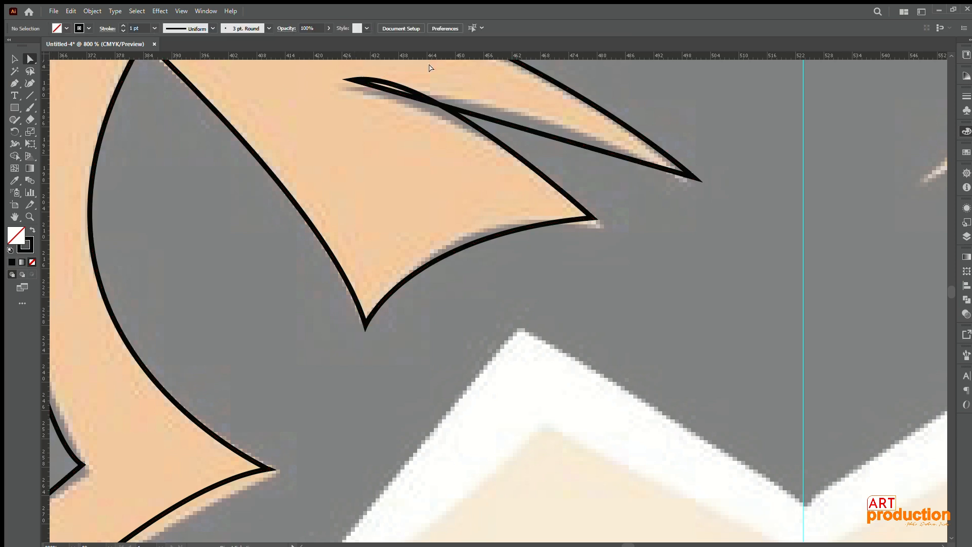
{"action": "left_click", "coordinate": [353, 81]}
{"action": "left_click_drag", "start_coordinate": [427, 66], "coordinate": [417, 112]}
{"action": "left_click", "coordinate": [350, 79]}
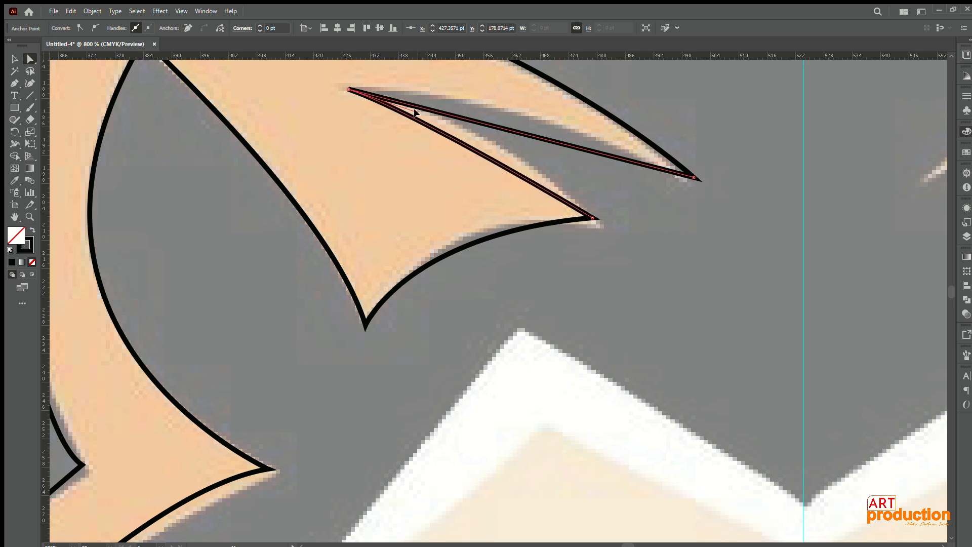
{"action": "left_click", "coordinate": [592, 218]}
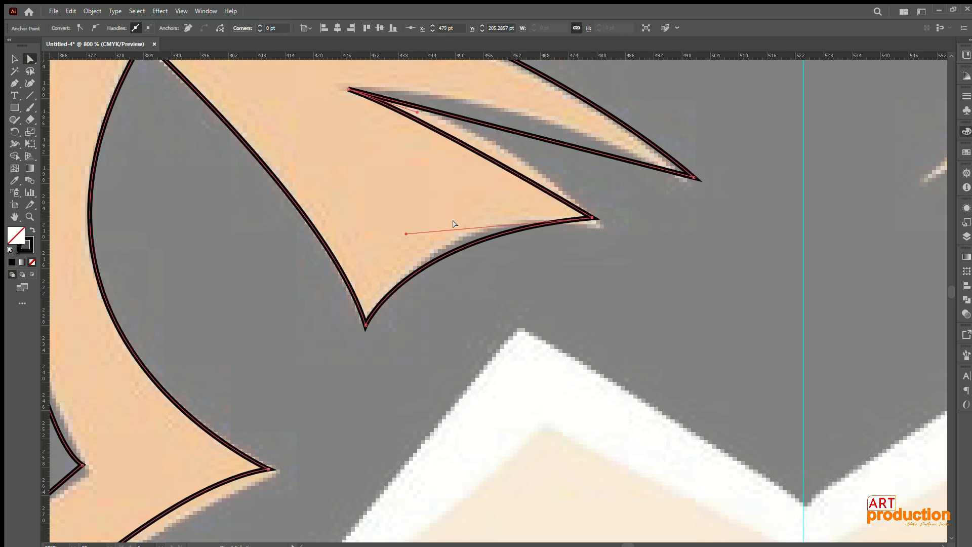
{"action": "left_click_drag", "start_coordinate": [404, 233], "coordinate": [416, 214]}
{"action": "left_click_drag", "start_coordinate": [592, 218], "coordinate": [594, 223]}
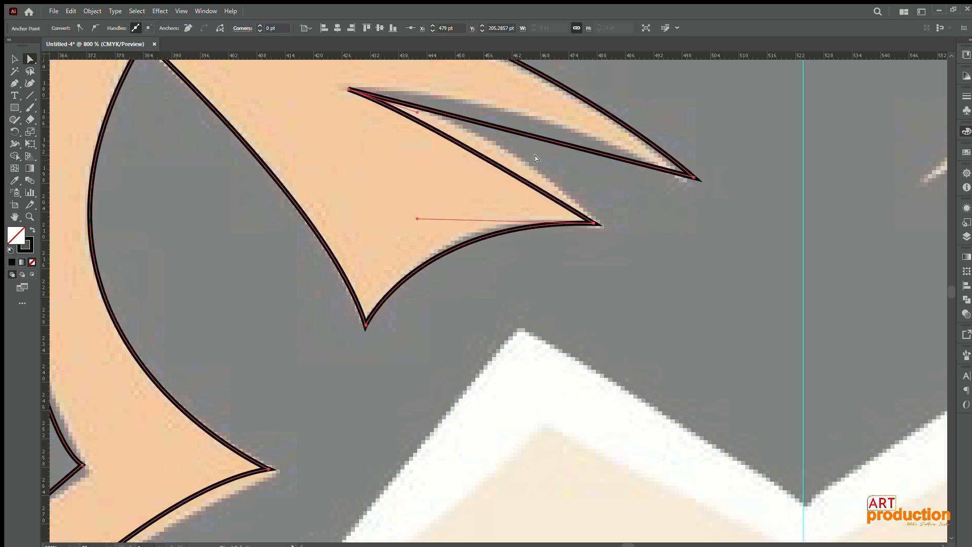
{"action": "left_click_drag", "start_coordinate": [417, 112], "coordinate": [446, 96]}
{"action": "left_click_drag", "start_coordinate": [349, 90], "coordinate": [348, 86]}
{"action": "left_click_drag", "start_coordinate": [444, 92], "coordinate": [413, 103]}
{"action": "left_click", "coordinate": [693, 177]}
Step: Try converting the notch's inner anchor to a corner and back to a smooth point to curve its lower edge
{"action": "scroll", "coordinate": [693, 177], "scroll_direction": "up", "scroll_amount": 3}
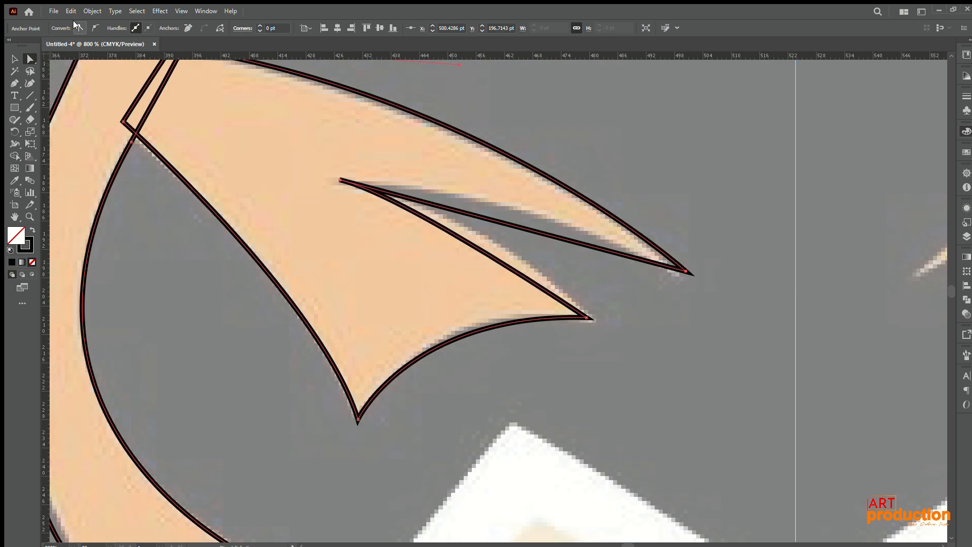
{"action": "left_click", "coordinate": [340, 180]}
{"action": "left_click", "coordinate": [79, 28]}
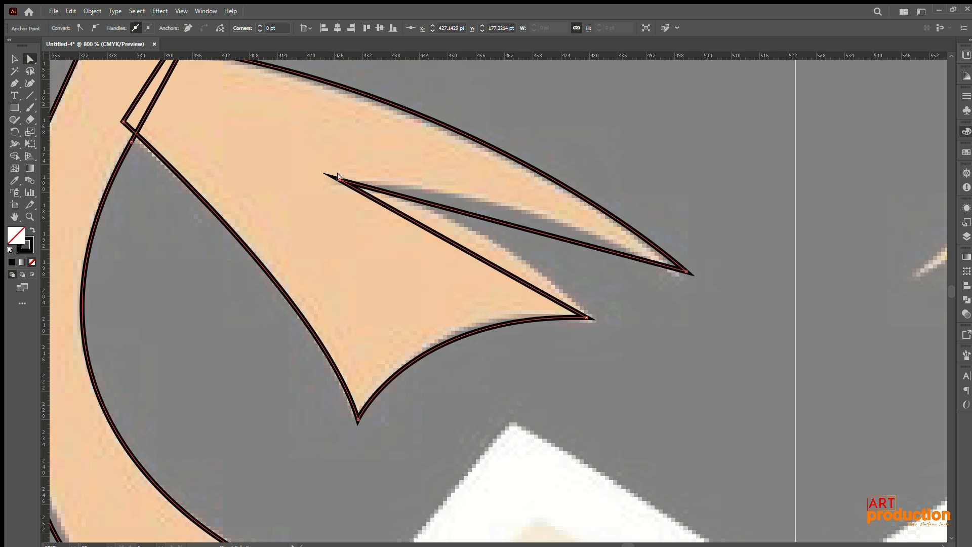
{"action": "mouse_move", "coordinate": [339, 178]}
{"action": "left_mouse_down"}
{"action": "mouse_move", "coordinate": [352, 182]}
{"action": "mouse_move", "coordinate": [327, 175]}
{"action": "left_mouse_up"}
{"action": "left_click", "coordinate": [96, 27]}
{"action": "left_click_drag", "start_coordinate": [306, 238], "coordinate": [565, 256]}
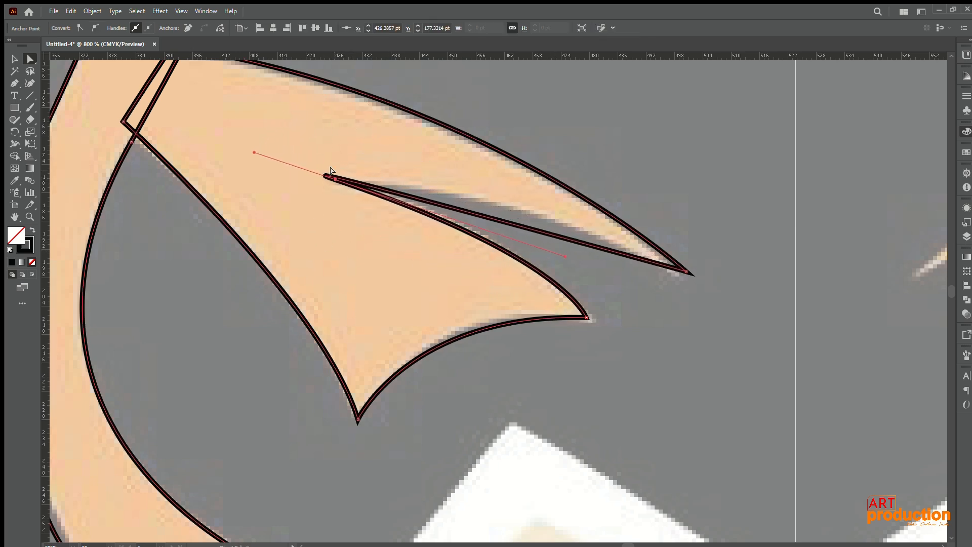
{"action": "left_click_drag", "start_coordinate": [254, 153], "coordinate": [308, 174]}
Step: Undo the notch's anchor edits and the path's straight closing segment
{"action": "key", "text": "ctrl+z"}
{"action": "key", "text": "ctrl+z"}
{"action": "key", "text": "ctrl+z"}
{"action": "key", "text": "ctrl+z"}
{"action": "key", "text": "ctrl+z"}
{"action": "key", "text": "ctrl+z"}
{"action": "key", "text": "ctrl+z"}
{"action": "key", "text": "ctrl+z"}
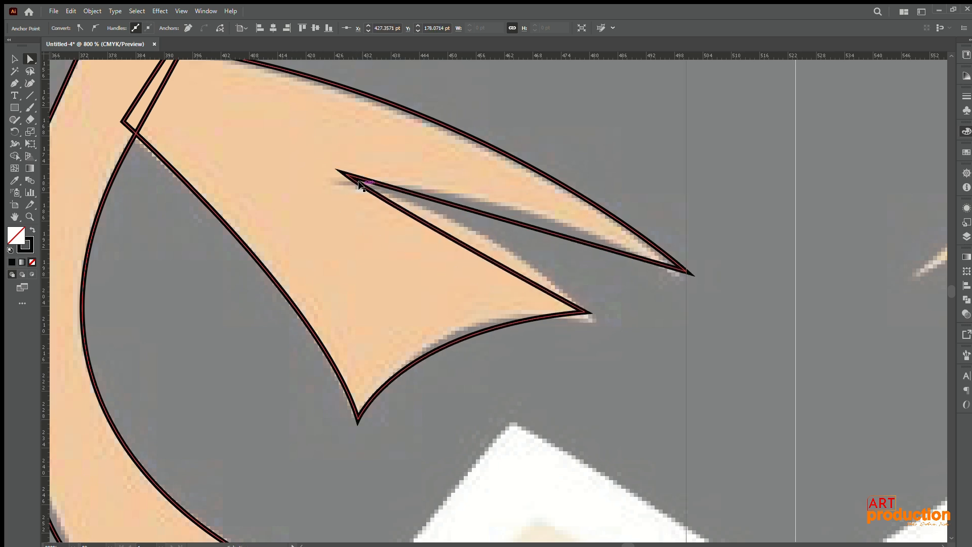
{"action": "key", "text": "ctrl+z"}
{"action": "key", "text": "ctrl+z"}
{"action": "key", "text": "ctrl+z"}
Step: Redraw the notch's upper edge as a curve with the Pen tool and close the path at the ear's inner tip
{"action": "left_click", "coordinate": [15, 83]}
{"action": "left_click_drag", "start_coordinate": [585, 312], "coordinate": [588, 297]}
{"action": "key", "text": "ctrl+z"}
{"action": "left_click_drag", "start_coordinate": [337, 181], "coordinate": [238, 174]}
{"action": "left_click_drag", "start_coordinate": [686, 272], "coordinate": [700, 273]}
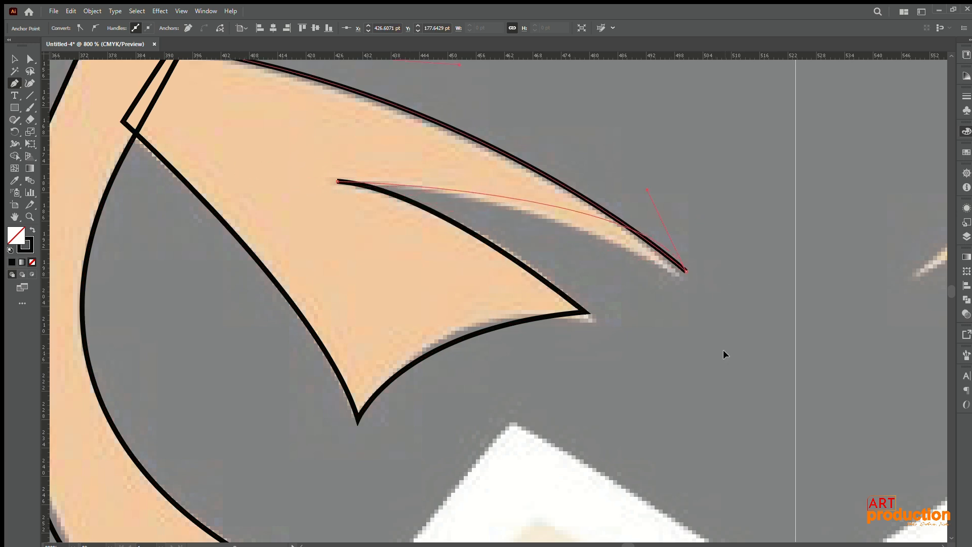
{"action": "left_click_drag", "start_coordinate": [723, 350], "coordinate": [852, 363]}
Step: Remove the crossing loop at the top of the inner ear opening by moving its anchor and handles into a single pointed corner
{"action": "key", "text": "ctrl+minus"}
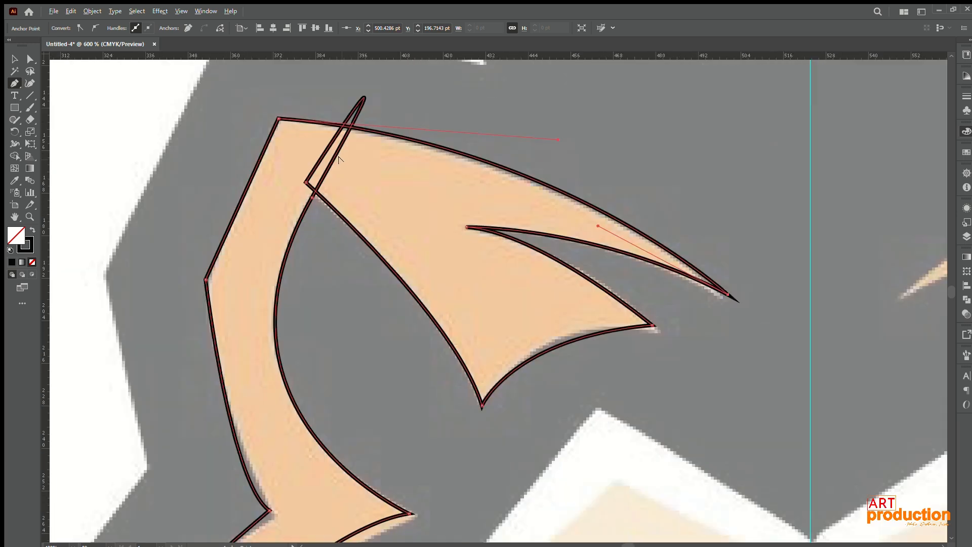
{"action": "scroll", "coordinate": [341, 175], "scroll_direction": "up", "scroll_amount": 1}
{"action": "left_click", "coordinate": [15, 59]}
{"action": "left_click", "coordinate": [30, 59]}
{"action": "left_click", "coordinate": [294, 184]}
{"action": "scroll", "coordinate": [368, 115], "scroll_direction": "down", "scroll_amount": 1}
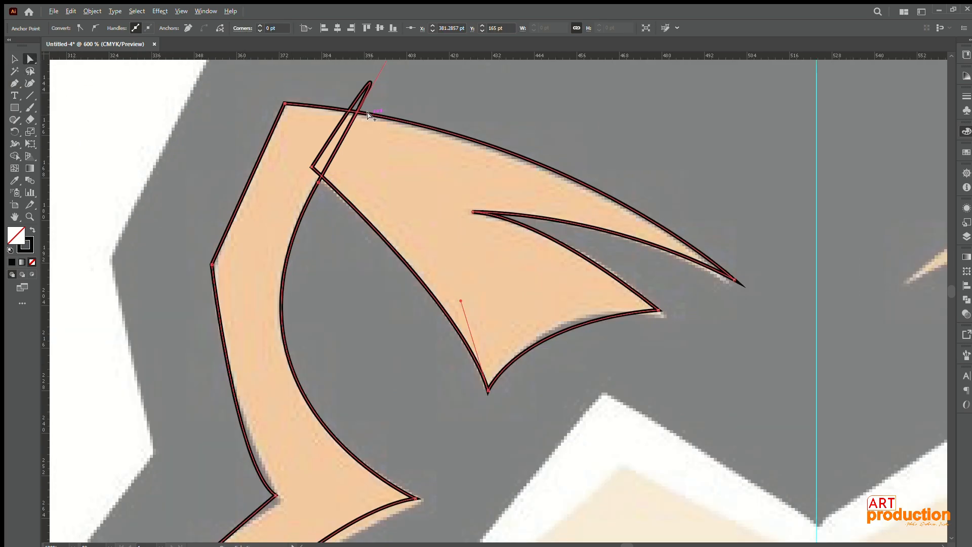
{"action": "scroll", "coordinate": [367, 113], "scroll_direction": "down", "scroll_amount": 2}
{"action": "left_click_drag", "start_coordinate": [386, 97], "coordinate": [361, 212]}
{"action": "left_click_drag", "start_coordinate": [379, 155], "coordinate": [319, 252]}
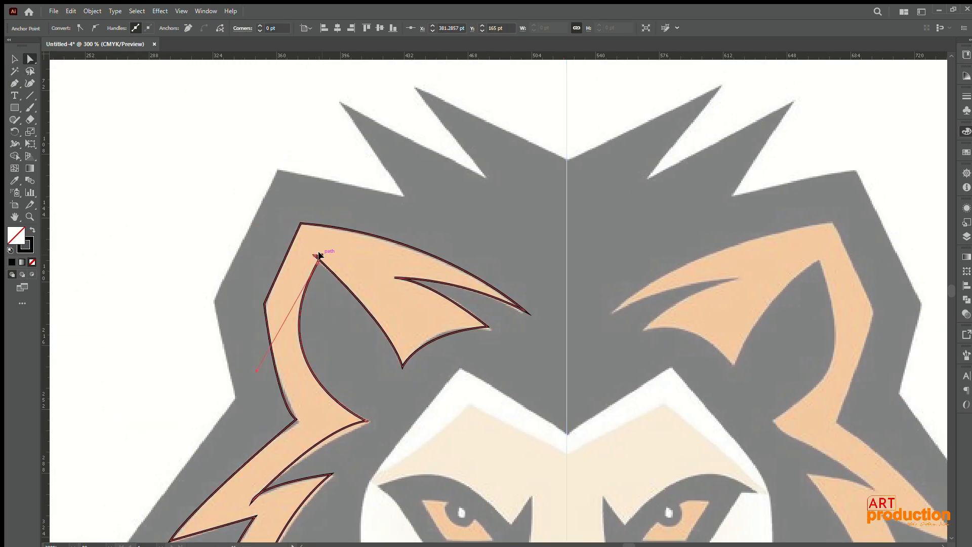
{"action": "scroll", "coordinate": [318, 253], "scroll_direction": "up", "scroll_amount": 4}
{"action": "left_click_drag", "start_coordinate": [328, 204], "coordinate": [302, 257]}
{"action": "left_click_drag", "start_coordinate": [317, 173], "coordinate": [334, 190]}
{"action": "scroll", "coordinate": [394, 116], "scroll_direction": "down", "scroll_amount": 1}
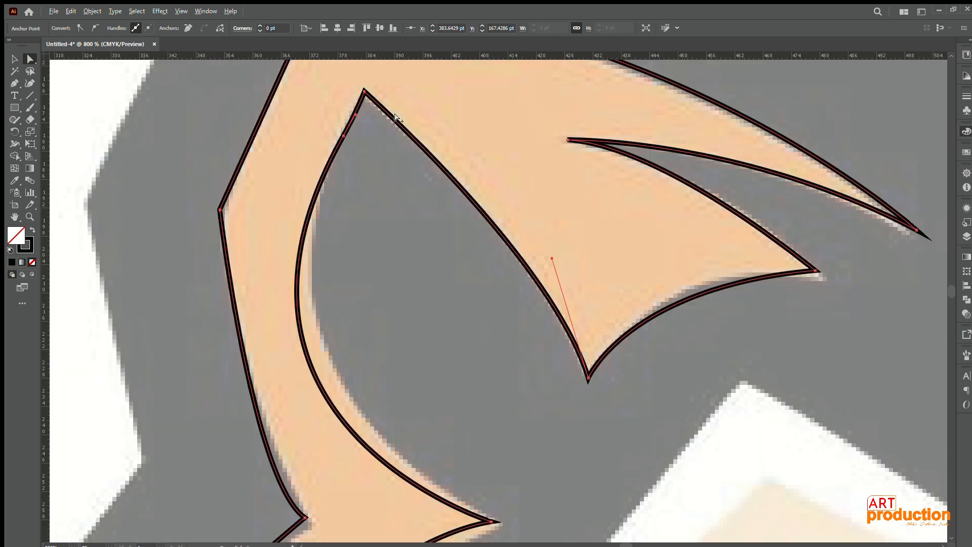
Step: Reshape the curved outer side of the inner ear opening and move its lower corner to match the reference
{"action": "left_click_drag", "start_coordinate": [395, 114], "coordinate": [292, 112]}
{"action": "left_click_drag", "start_coordinate": [288, 126], "coordinate": [281, 135]}
{"action": "left_click_drag", "start_coordinate": [198, 456], "coordinate": [167, 388]}
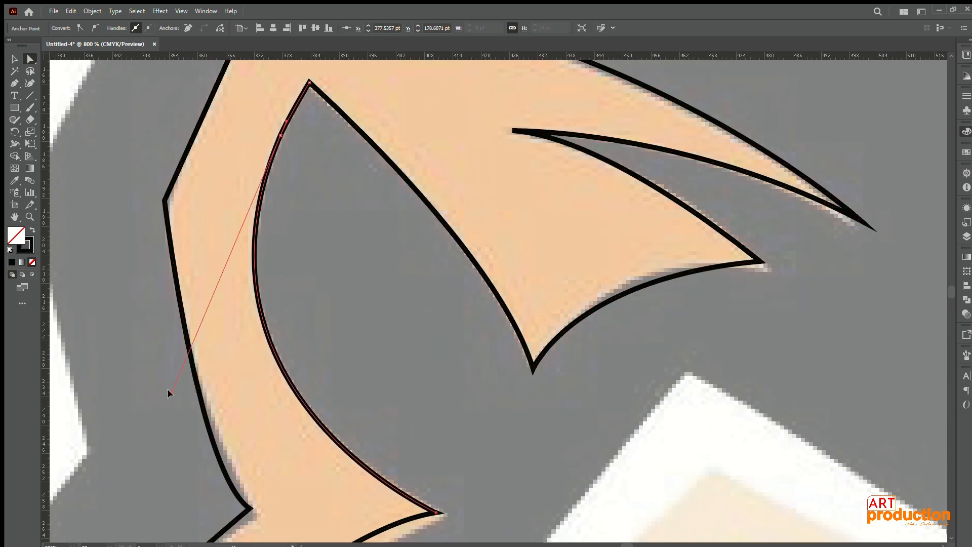
{"action": "scroll", "coordinate": [205, 283], "scroll_direction": "down", "scroll_amount": 3}
{"action": "left_click_drag", "start_coordinate": [287, 334], "coordinate": [293, 336]}
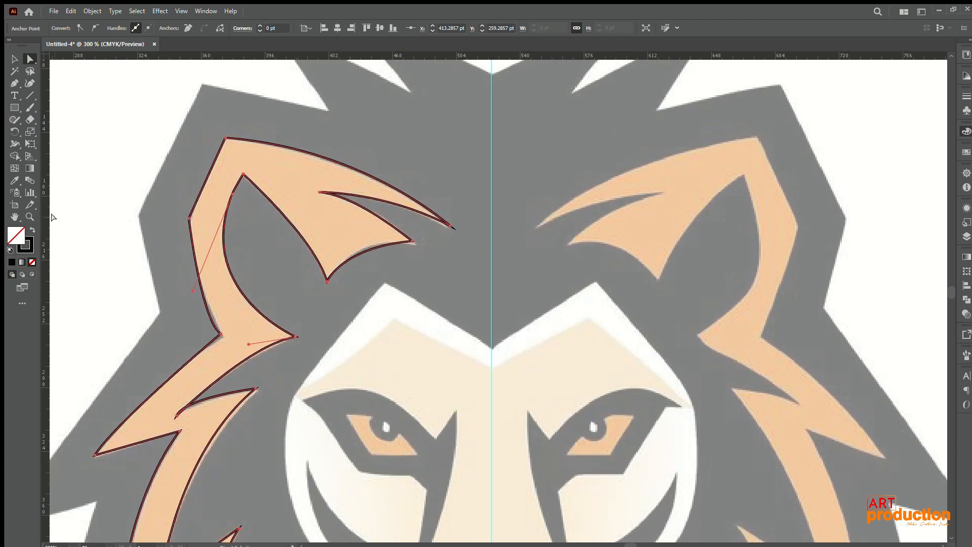
Step: Swap the outline to a black fill without stroke and refine the anchors and handles along the upper mane tufts
{"action": "left_click", "coordinate": [32, 230]}
{"action": "scroll", "coordinate": [172, 268], "scroll_direction": "down", "scroll_amount": 1}
{"action": "scroll", "coordinate": [167, 439], "scroll_direction": "up", "scroll_amount": 3}
{"action": "scroll", "coordinate": [332, 222], "scroll_direction": "up", "scroll_amount": 1}
{"action": "left_click", "coordinate": [375, 177]}
{"action": "left_click_drag", "start_coordinate": [362, 145], "coordinate": [363, 180]}
{"action": "scroll", "coordinate": [387, 152], "scroll_direction": "down", "scroll_amount": 2}
{"action": "left_click_drag", "start_coordinate": [248, 191], "coordinate": [273, 188]}
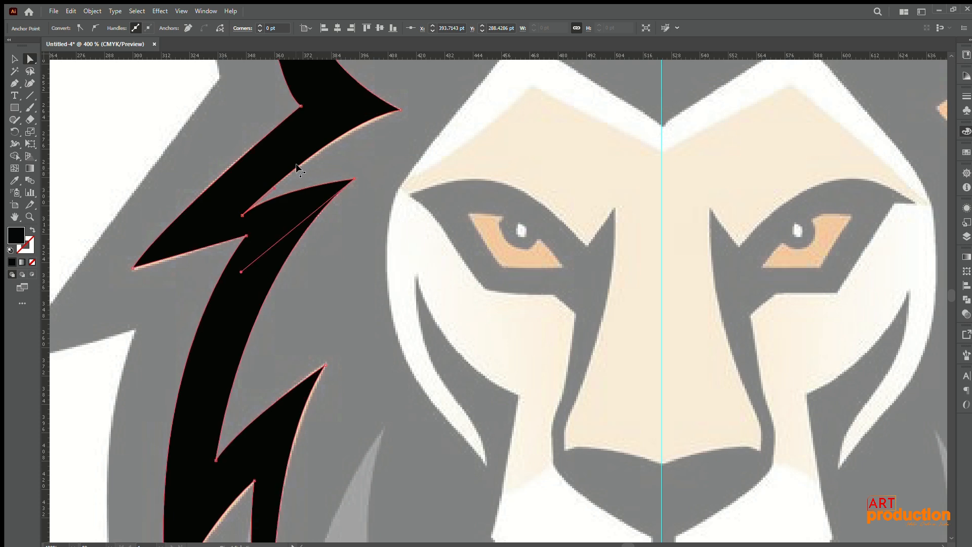
{"action": "left_click", "coordinate": [398, 110]}
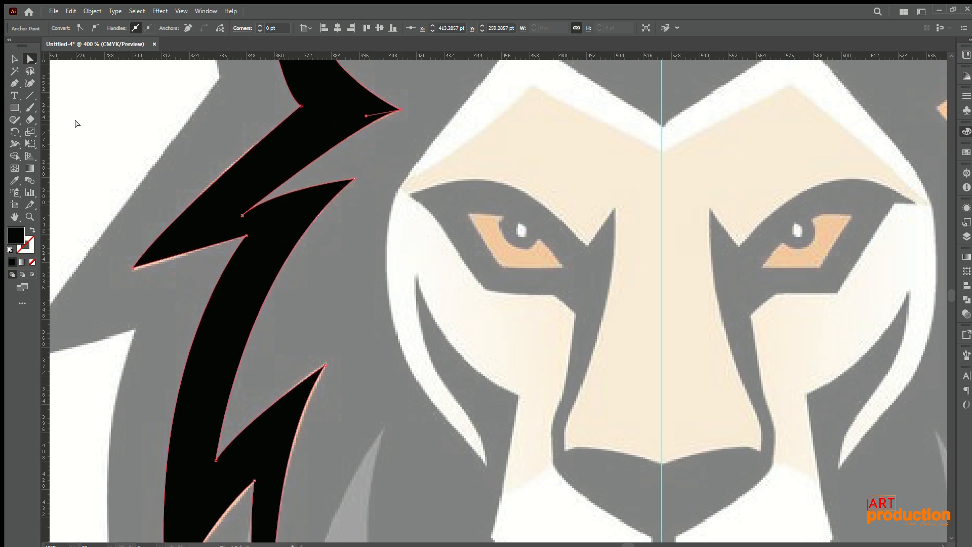
Step: Fill the traced ear and mane shape with the orange sampled from the colour swatch square
{"action": "key", "text": "ctrl+1"}
{"action": "left_click", "coordinate": [189, 188]}
{"action": "left_click", "coordinate": [15, 57]}
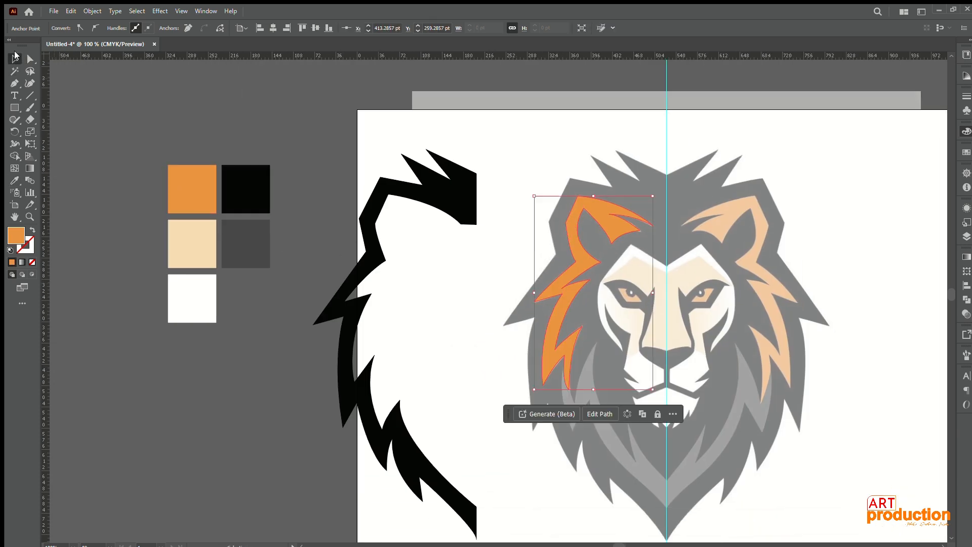
Step: Try placing the orange shape on the black mane beside the reference, then undo the move
{"action": "left_click_drag", "start_coordinate": [553, 284], "coordinate": [368, 283]}
{"action": "left_click", "coordinate": [457, 265]}
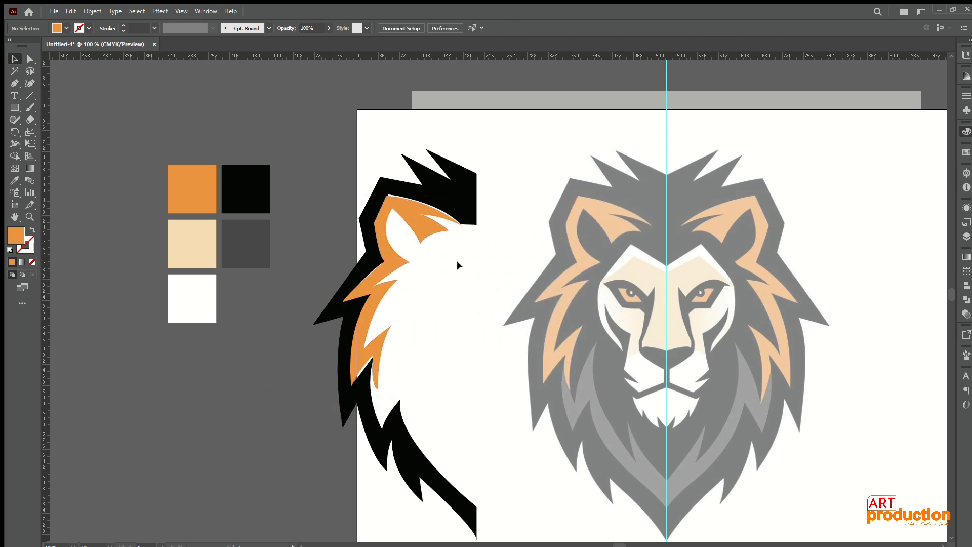
{"action": "key", "text": "ctrl+plus"}
{"action": "left_click_drag", "start_coordinate": [339, 193], "coordinate": [342, 190]}
{"action": "key", "text": "ctrl+z"}
{"action": "key", "text": "ctrl+z"}
Step: Move the black mane shape back over the reference, aligning its straight edge with the centre guide
{"action": "left_click_drag", "start_coordinate": [261, 238], "coordinate": [546, 280]}
{"action": "scroll", "coordinate": [574, 185], "scroll_direction": "up", "scroll_amount": 4}
{"action": "scroll", "coordinate": [575, 185], "scroll_direction": "down", "scroll_amount": 2}
{"action": "left_click_drag", "start_coordinate": [575, 184], "coordinate": [300, 203]}
{"action": "scroll", "coordinate": [356, 301], "scroll_direction": "down", "scroll_amount": 1}
{"action": "left_click_drag", "start_coordinate": [356, 302], "coordinate": [415, 109]}
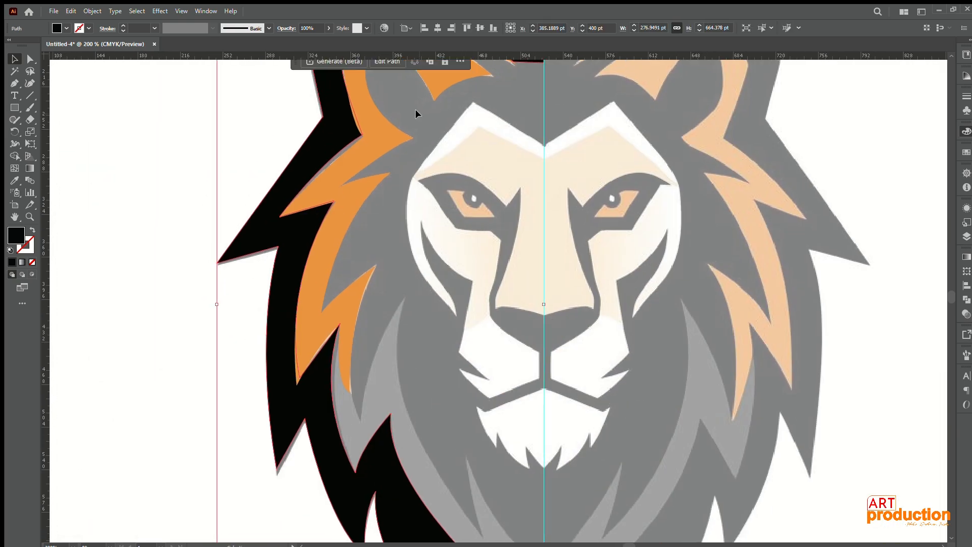
Step: Reshape the orange mane's outer curve between the ear's base and the upper tuft tip to meet the black mane
{"action": "key", "text": "a"}
{"action": "scroll", "coordinate": [332, 137], "scroll_direction": "up", "scroll_amount": 3}
{"action": "left_click_drag", "start_coordinate": [332, 136], "coordinate": [328, 241]}
{"action": "left_click", "coordinate": [416, 251]}
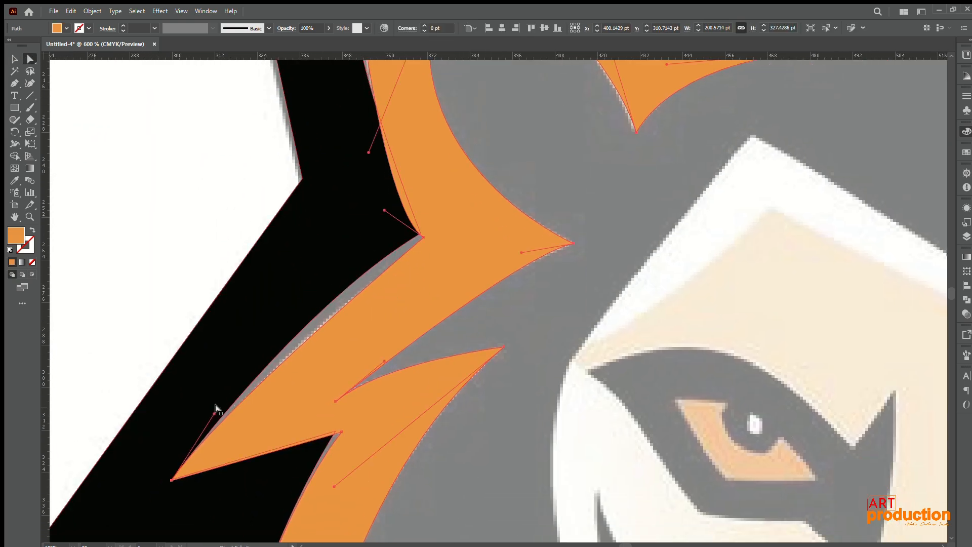
{"action": "left_click_drag", "start_coordinate": [215, 409], "coordinate": [357, 237]}
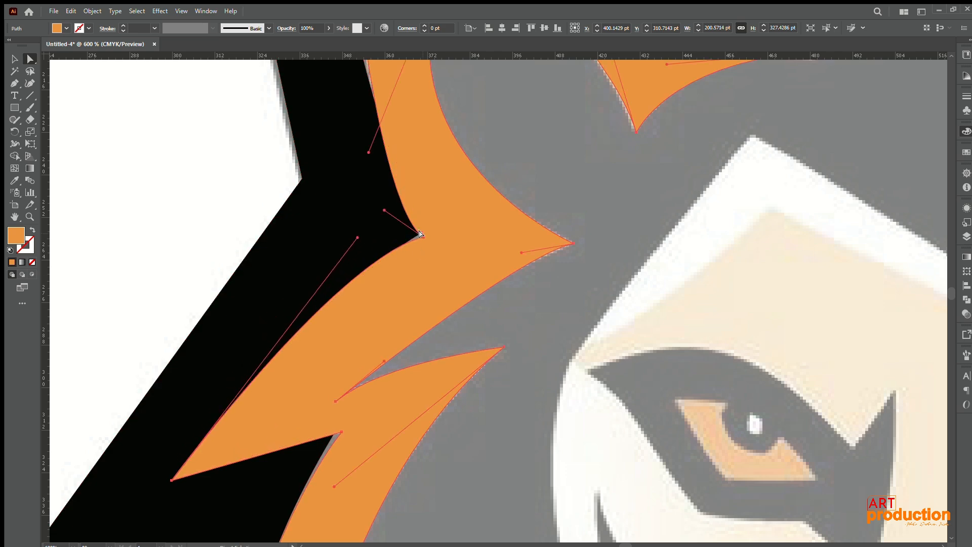
{"action": "left_click_drag", "start_coordinate": [423, 236], "coordinate": [419, 232]}
{"action": "key", "text": "ctrl+z"}
{"action": "left_click", "coordinate": [423, 236]}
Step: Adjust the curve from the orange ear's top corner and move its inner tip to follow the black mane's edge
{"action": "scroll", "coordinate": [428, 231], "scroll_direction": "down", "scroll_amount": 3}
{"action": "left_click_drag", "start_coordinate": [444, 148], "coordinate": [375, 244]}
{"action": "scroll", "coordinate": [392, 239], "scroll_direction": "up", "scroll_amount": 5}
{"action": "scroll", "coordinate": [375, 244], "scroll_direction": "down", "scroll_amount": 4}
{"action": "left_click_drag", "start_coordinate": [431, 199], "coordinate": [411, 278]}
{"action": "scroll", "coordinate": [415, 274], "scroll_direction": "up", "scroll_amount": 4}
{"action": "scroll", "coordinate": [439, 314], "scroll_direction": "down", "scroll_amount": 2}
{"action": "scroll", "coordinate": [423, 246], "scroll_direction": "up", "scroll_amount": 3}
{"action": "left_click_drag", "start_coordinate": [341, 231], "coordinate": [349, 203]}
{"action": "scroll", "coordinate": [372, 245], "scroll_direction": "down", "scroll_amount": 5}
{"action": "scroll", "coordinate": [593, 344], "scroll_direction": "up", "scroll_amount": 5}
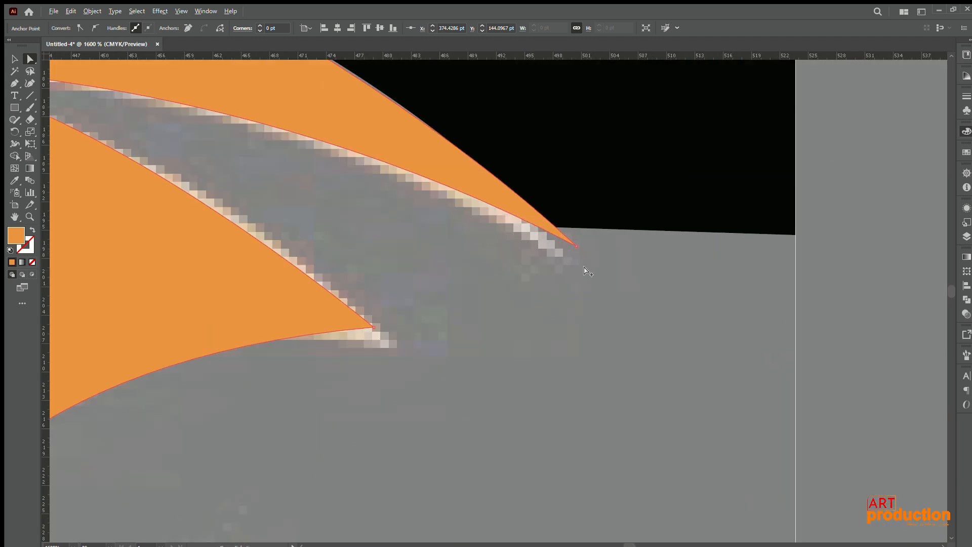
{"action": "mouse_move", "coordinate": [576, 246]}
{"action": "left_mouse_down"}
{"action": "mouse_move", "coordinate": [562, 254]}
{"action": "mouse_move", "coordinate": [569, 243]}
{"action": "left_mouse_up"}
Step: Reposition the ear's inner point below the notch, flatten the curve beneath it with its handle, and deselect the shape
{"action": "scroll", "coordinate": [567, 251], "scroll_direction": "down", "scroll_amount": 2}
{"action": "scroll", "coordinate": [567, 251], "scroll_direction": "up", "scroll_amount": 1}
{"action": "mouse_move", "coordinate": [395, 186]}
{"action": "left_mouse_down"}
{"action": "mouse_move", "coordinate": [398, 205]}
{"action": "mouse_move", "coordinate": [408, 198]}
{"action": "left_mouse_up"}
{"action": "left_click_drag", "start_coordinate": [468, 319], "coordinate": [486, 315]}
{"action": "left_click_drag", "start_coordinate": [297, 331], "coordinate": [279, 343]}
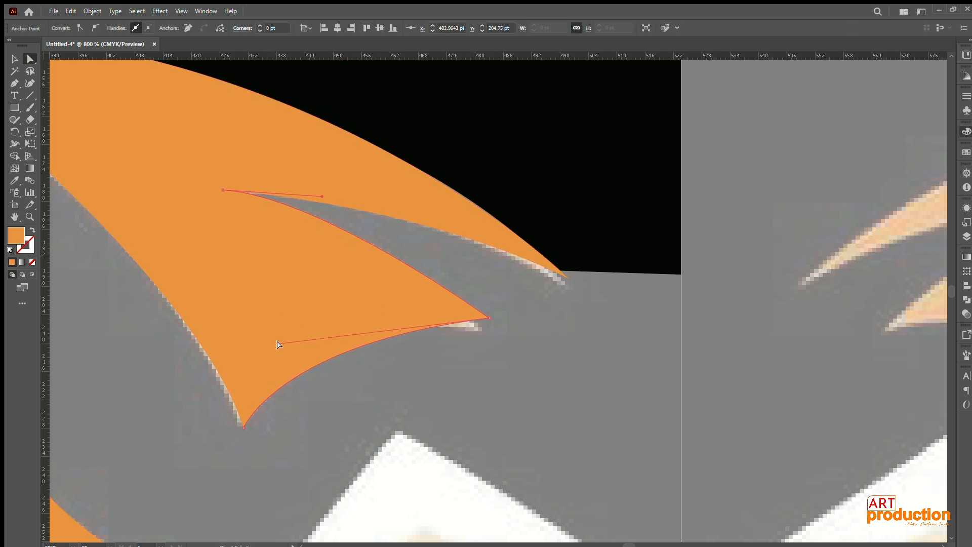
{"action": "left_click", "coordinate": [487, 318]}
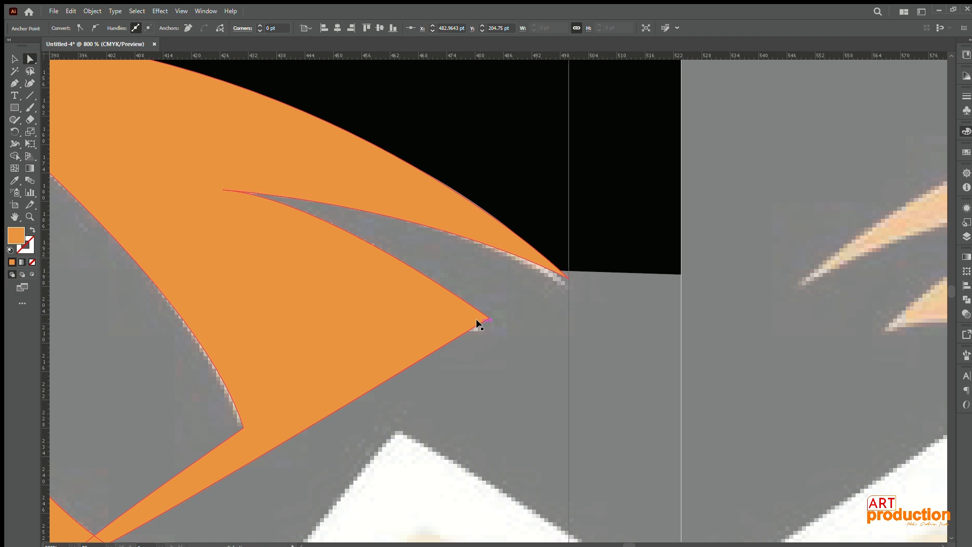
{"action": "key", "text": "ctrl+z"}
{"action": "mouse_move", "coordinate": [487, 315]}
{"action": "left_mouse_down"}
{"action": "mouse_move", "coordinate": [482, 324]}
{"action": "mouse_move", "coordinate": [487, 315]}
{"action": "left_mouse_up"}
{"action": "left_click_drag", "start_coordinate": [276, 344], "coordinate": [288, 308]}
{"action": "scroll", "coordinate": [306, 324], "scroll_direction": "down", "scroll_amount": 5}
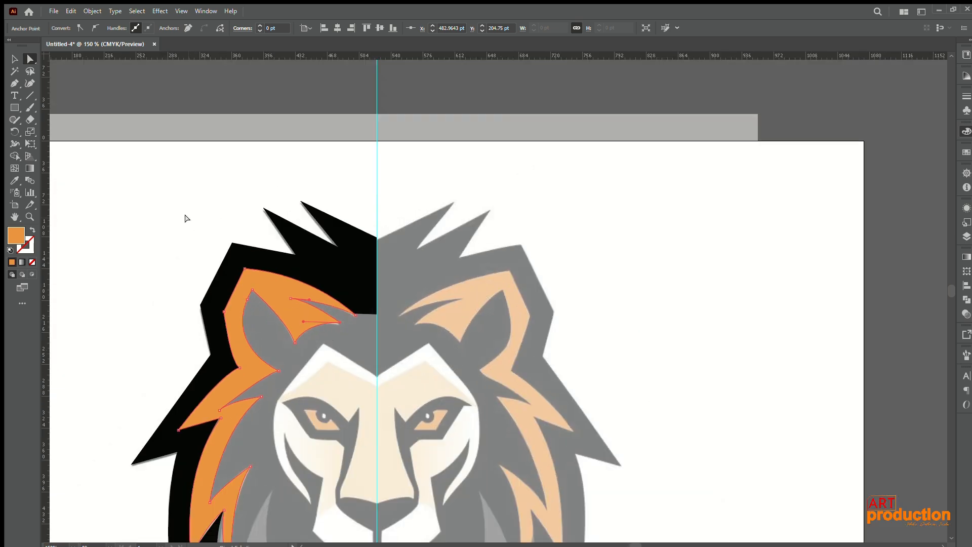
{"action": "left_click", "coordinate": [185, 218]}
{"action": "scroll", "coordinate": [192, 225], "scroll_direction": "down", "scroll_amount": 2}
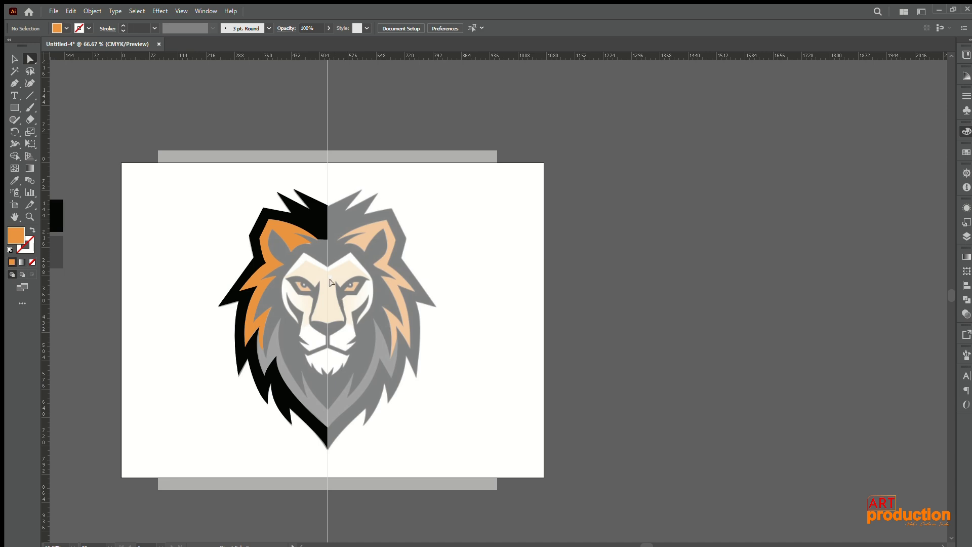
Step: Start a path with no fill and a black stroke down the centre guide to the forehead notch, over the brow peak to the outer cheek
{"action": "scroll", "coordinate": [324, 273], "scroll_direction": "down", "scroll_amount": 1}
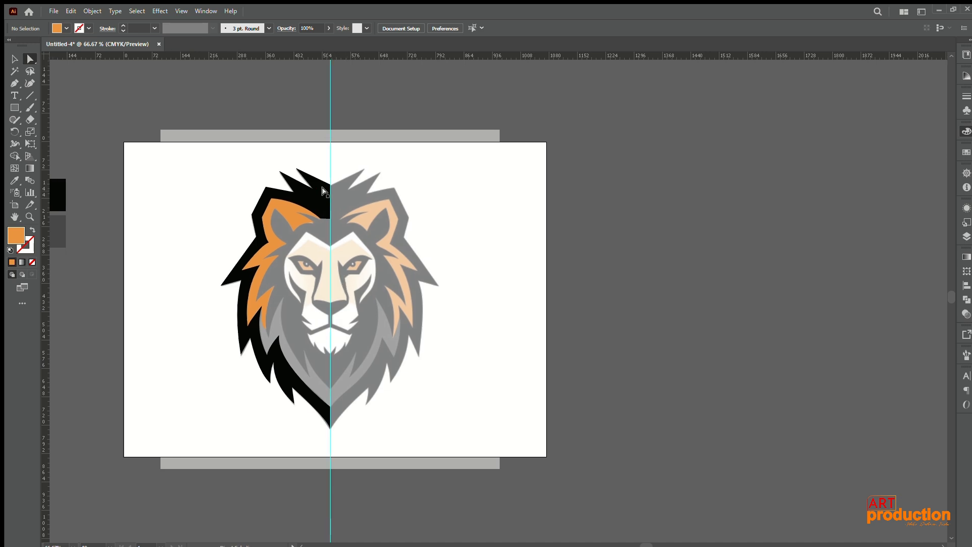
{"action": "scroll", "coordinate": [329, 262], "scroll_direction": "up", "scroll_amount": 5}
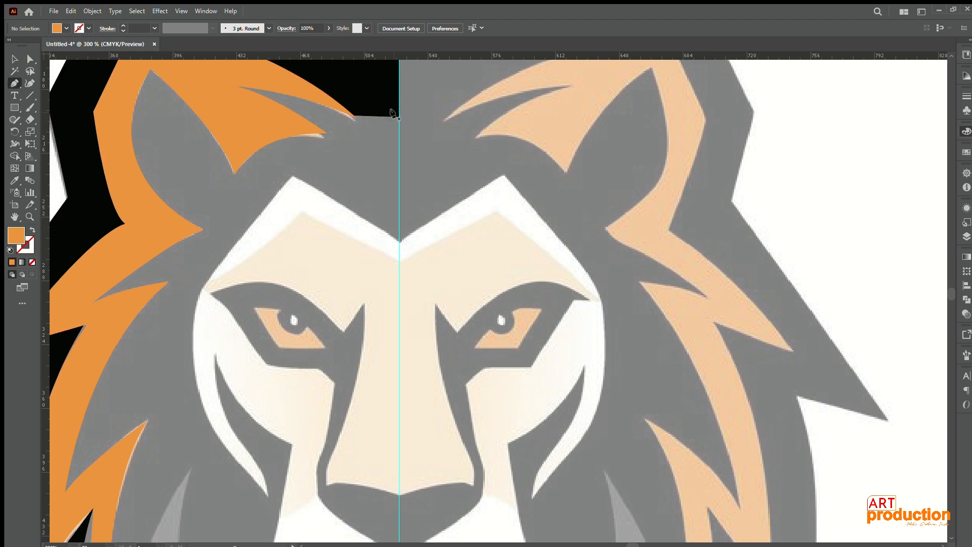
{"action": "left_click", "coordinate": [398, 117]}
{"action": "left_click", "coordinate": [398, 242]}
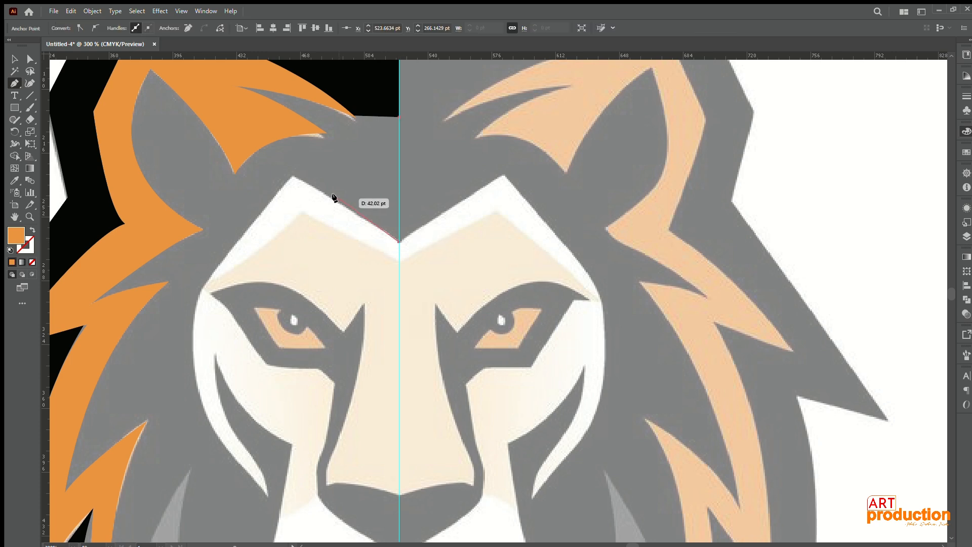
{"action": "left_click", "coordinate": [292, 175]}
{"action": "key", "text": "shift+x"}
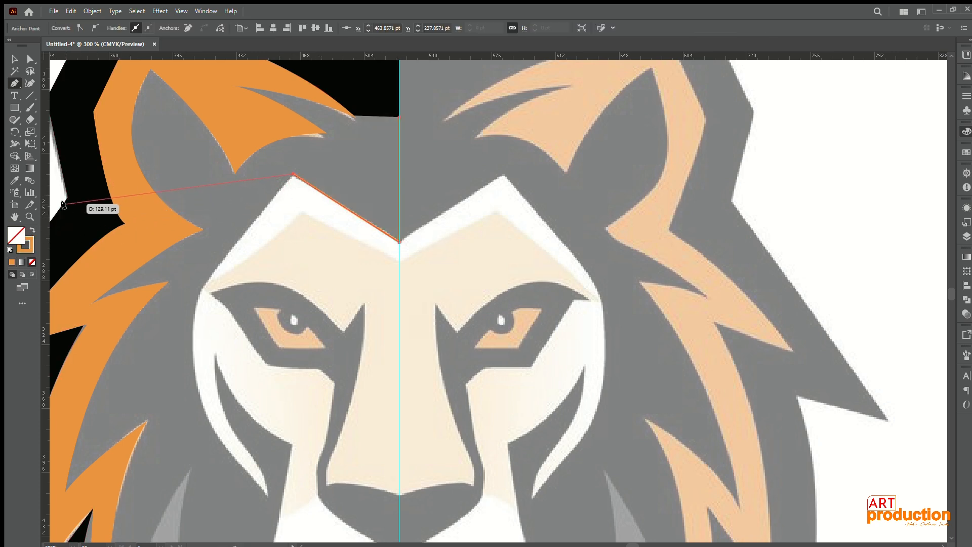
{"action": "left_click", "coordinate": [29, 245]}
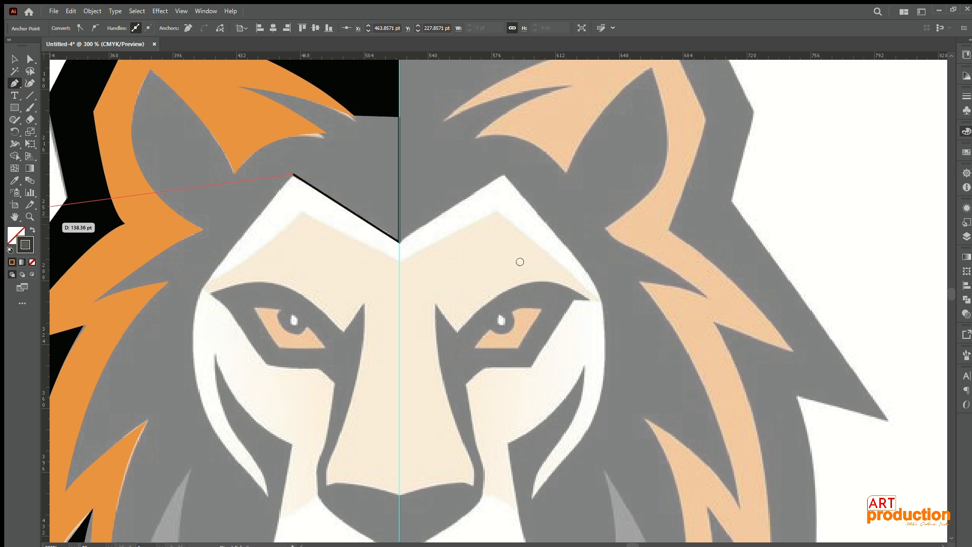
{"action": "left_click", "coordinate": [209, 278]}
Step: Trace the cheek's outer curve to its lower tip, then around the thin dark stripe to the inner cheek corner
{"action": "left_click_drag", "start_coordinate": [209, 278], "coordinate": [347, 113]}
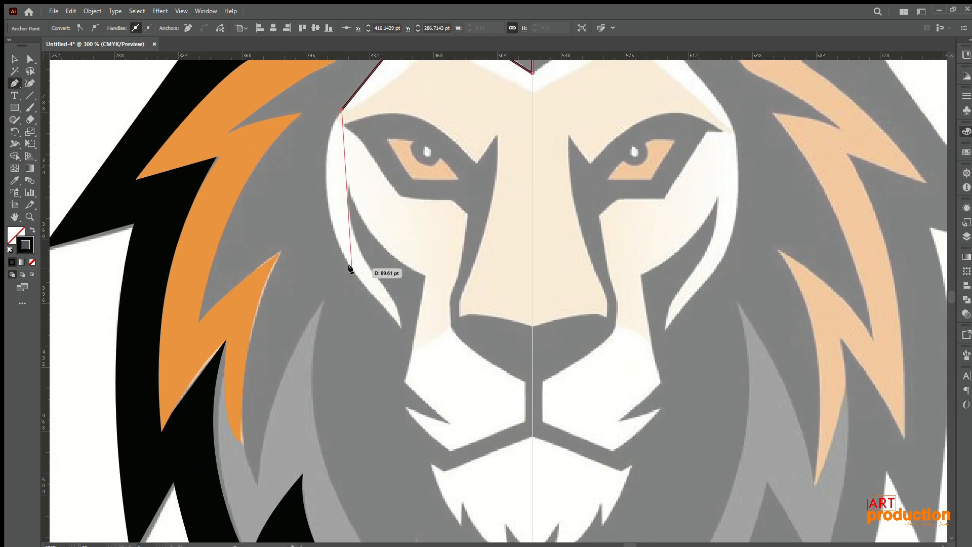
{"action": "left_click_drag", "start_coordinate": [404, 375], "coordinate": [407, 375]}
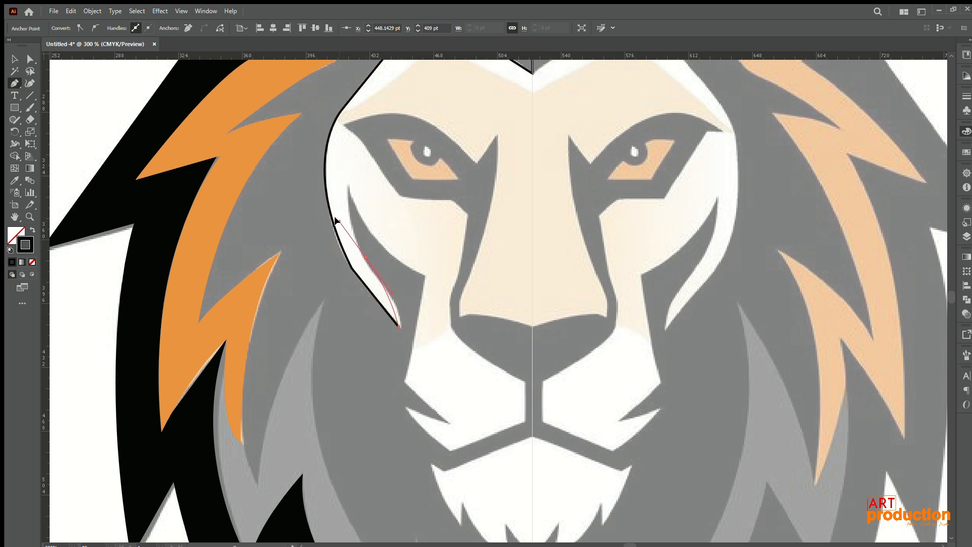
{"action": "left_click_drag", "start_coordinate": [365, 257], "coordinate": [360, 195]}
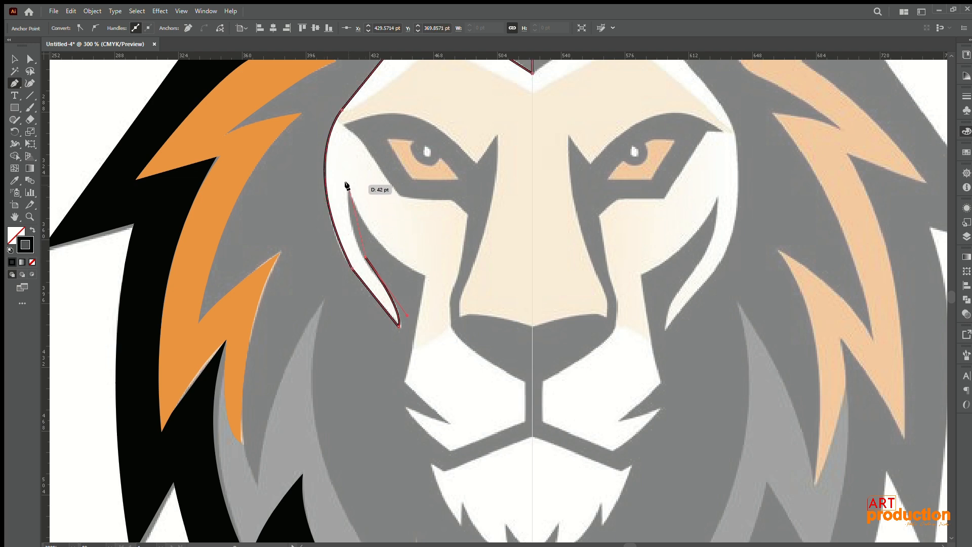
{"action": "left_click_drag", "start_coordinate": [347, 132], "coordinate": [348, 135]}
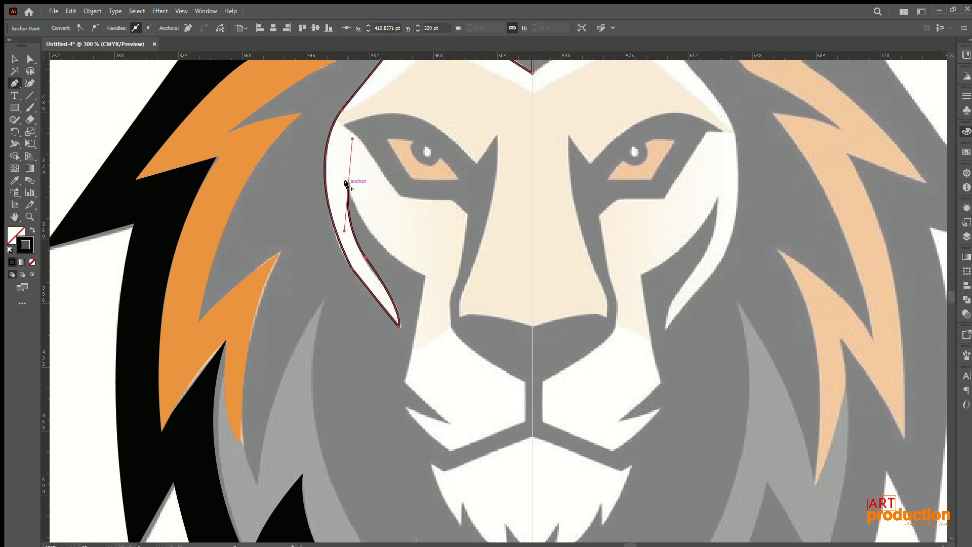
{"action": "left_click_drag", "start_coordinate": [424, 276], "coordinate": [479, 289]}
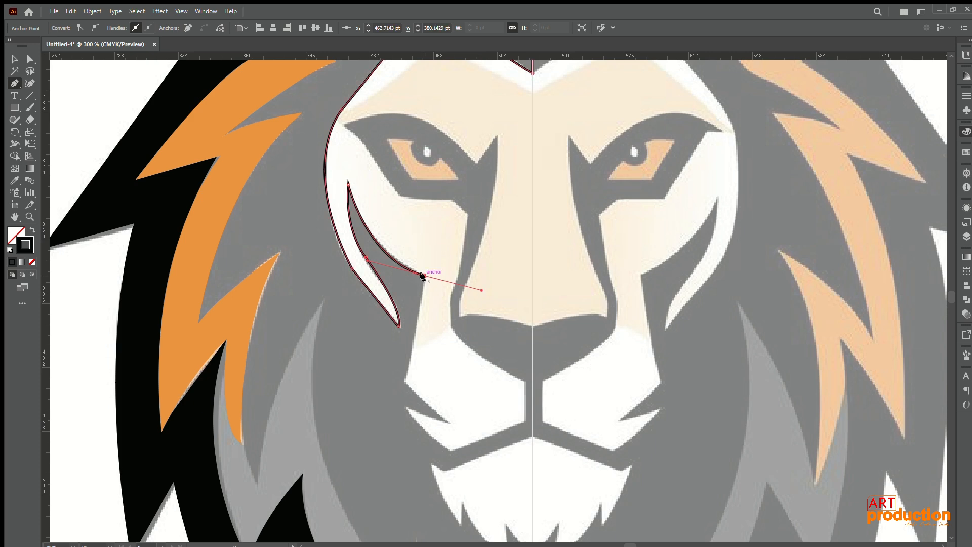
Step: Continue the path down the cheek, around the whisker notch, and along the muzzle's lower edge to the slit beneath the nose
{"action": "scroll", "coordinate": [440, 204], "scroll_direction": "down", "scroll_amount": 3}
{"action": "left_click", "coordinate": [404, 277]}
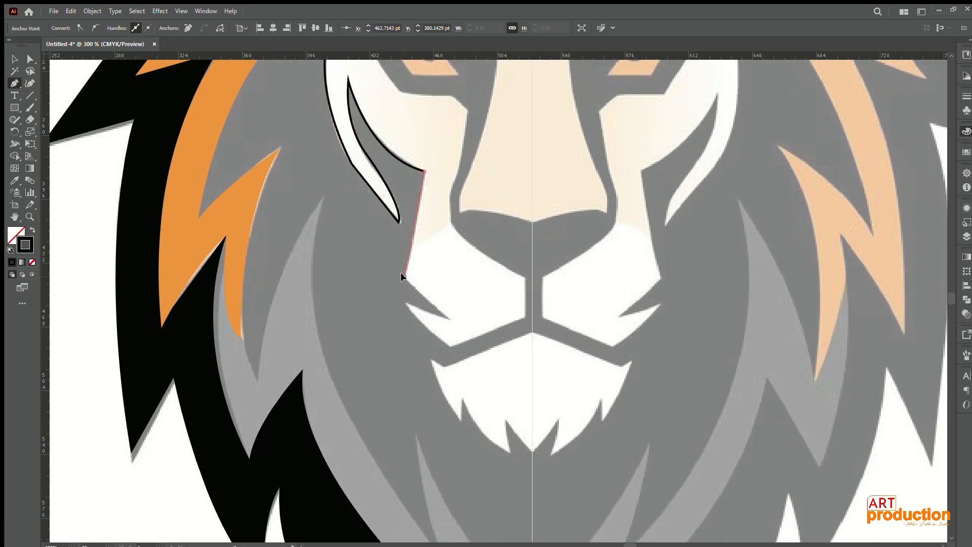
{"action": "left_click", "coordinate": [449, 318]}
{"action": "left_click_drag", "start_coordinate": [449, 346], "coordinate": [466, 348]}
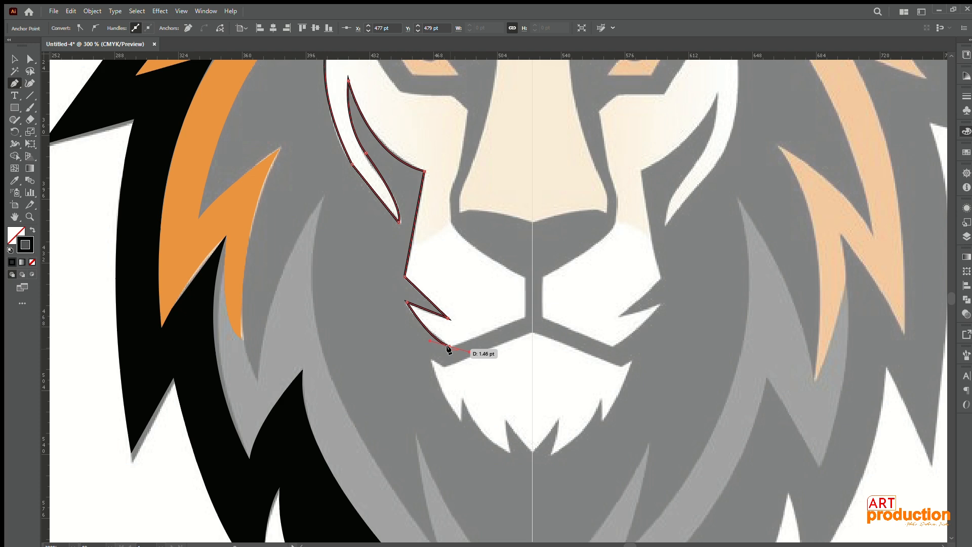
{"action": "left_click", "coordinate": [526, 277]}
Step: Trace the lower lip from the centre guide to its outer corner, then around the pointed beard tufts back to the guide
{"action": "left_click", "coordinate": [531, 332]}
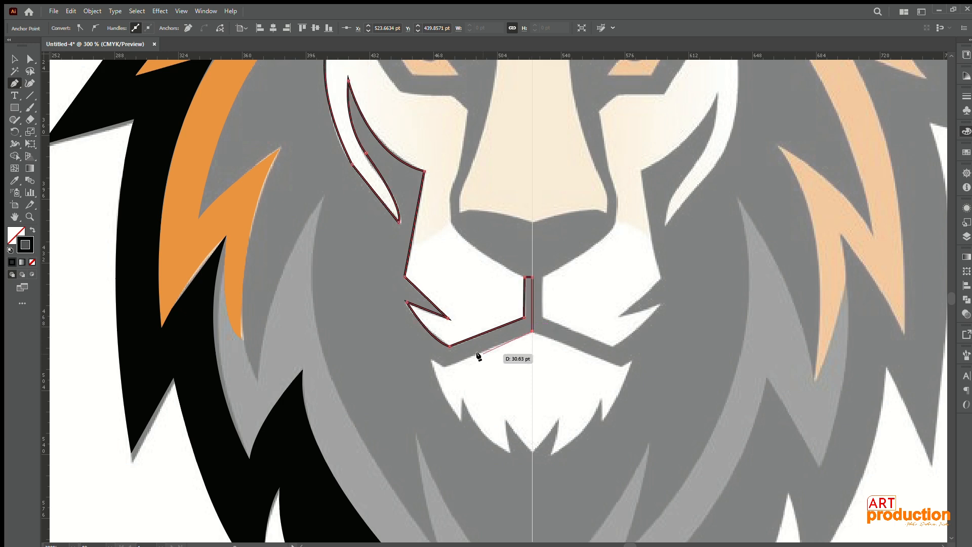
{"action": "left_click", "coordinate": [433, 360]}
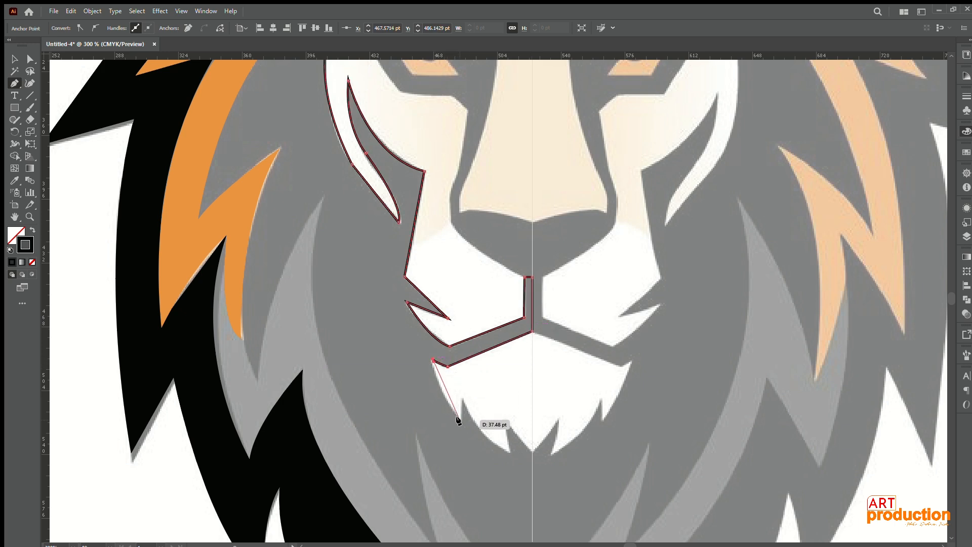
{"action": "left_click_drag", "start_coordinate": [458, 419], "coordinate": [531, 452]}
{"action": "left_click_drag", "start_coordinate": [505, 419], "coordinate": [511, 432]}
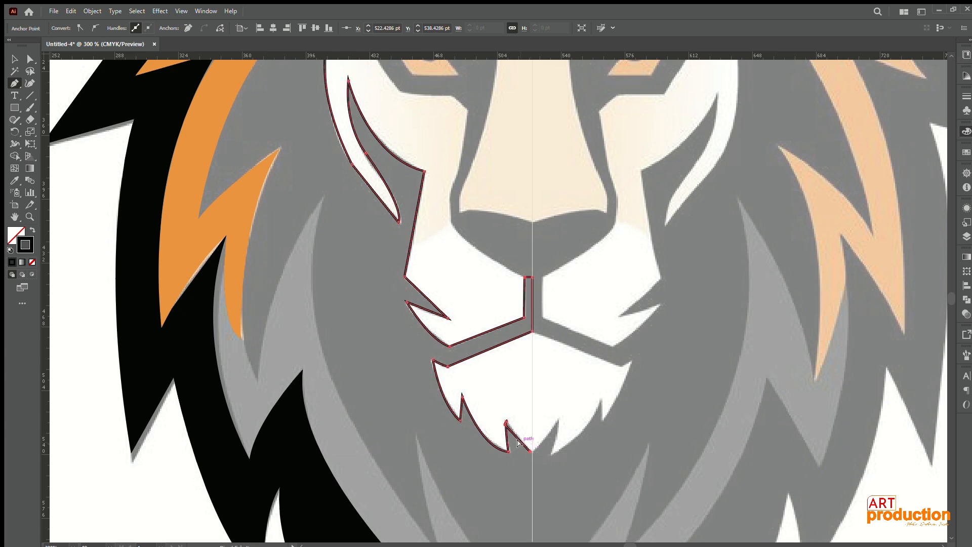
{"action": "scroll", "coordinate": [527, 448], "scroll_direction": "up", "scroll_amount": 6}
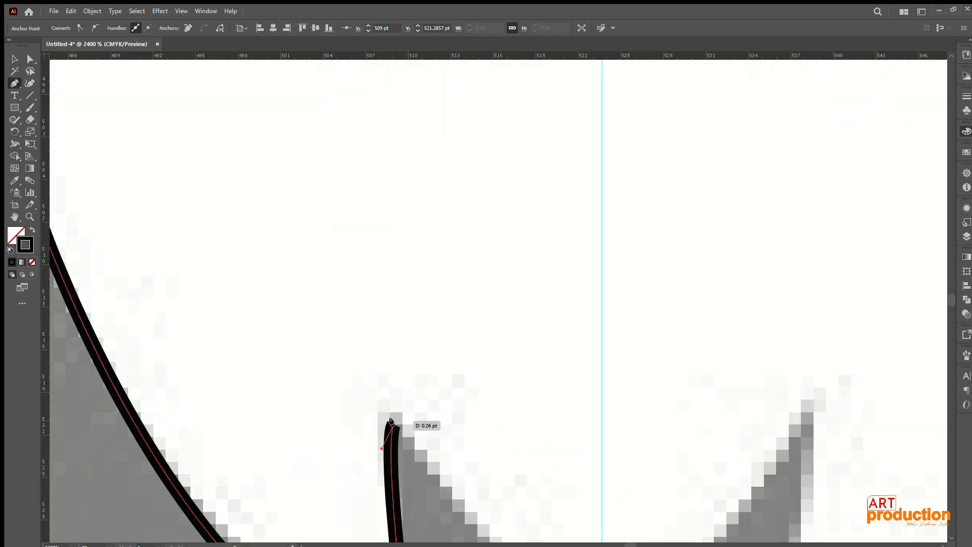
{"action": "scroll", "coordinate": [390, 420], "scroll_direction": "down", "scroll_amount": 2}
{"action": "scroll", "coordinate": [439, 444], "scroll_direction": "down", "scroll_amount": 4}
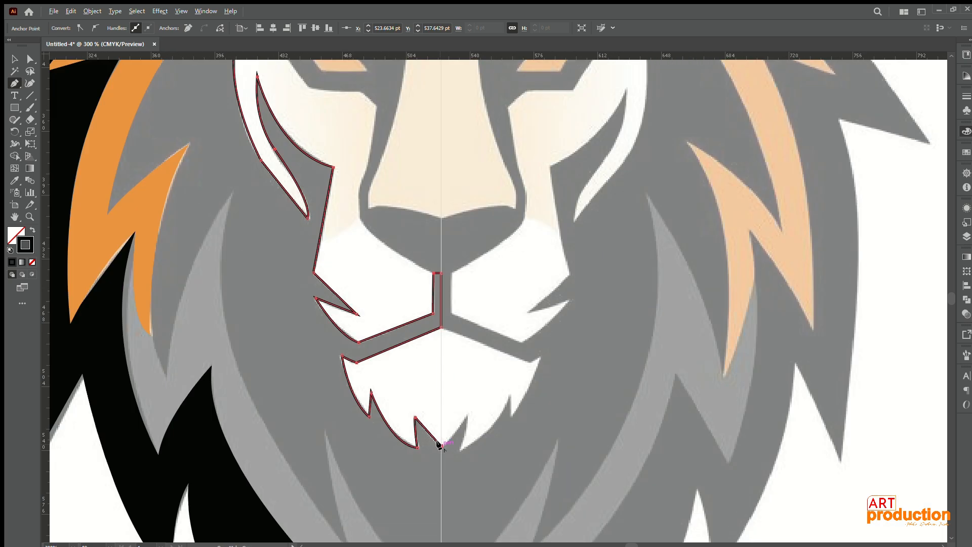
Step: Extend the path down the centre guide to the dark chest point, then curve it up to the inner grey tuft's tip
{"action": "left_click_drag", "start_coordinate": [438, 446], "coordinate": [496, 156]}
{"action": "left_click_drag", "start_coordinate": [499, 316], "coordinate": [488, 303]}
{"action": "left_click_drag", "start_coordinate": [382, 140], "coordinate": [318, 241]}
{"action": "scroll", "coordinate": [374, 319], "scroll_direction": "down", "scroll_amount": 2}
{"action": "left_click_drag", "start_coordinate": [376, 322], "coordinate": [383, 316]}
{"action": "key", "text": "ctrl+z"}
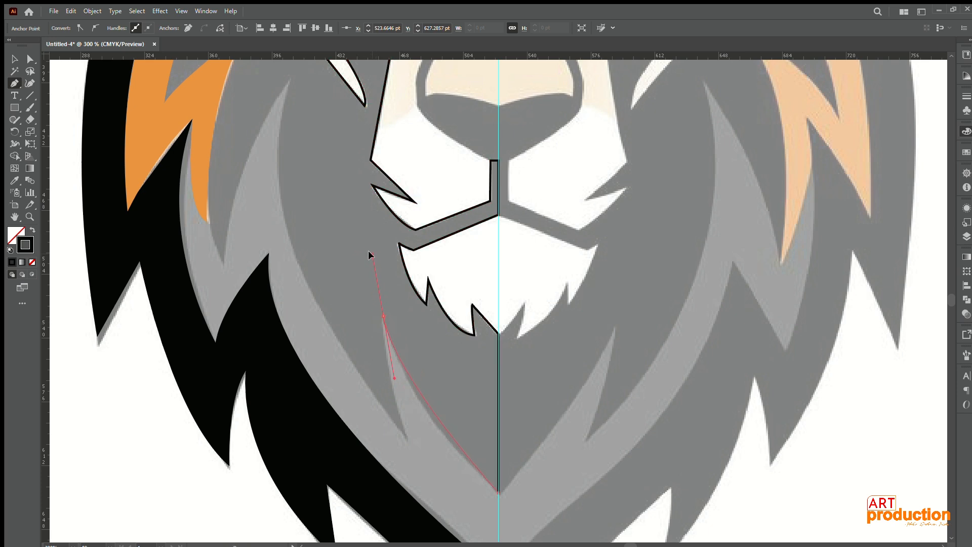
{"action": "left_click_drag", "start_coordinate": [369, 251], "coordinate": [380, 253]}
{"action": "left_click", "coordinate": [383, 316]}
{"action": "left_click_drag", "start_coordinate": [398, 377], "coordinate": [404, 275]}
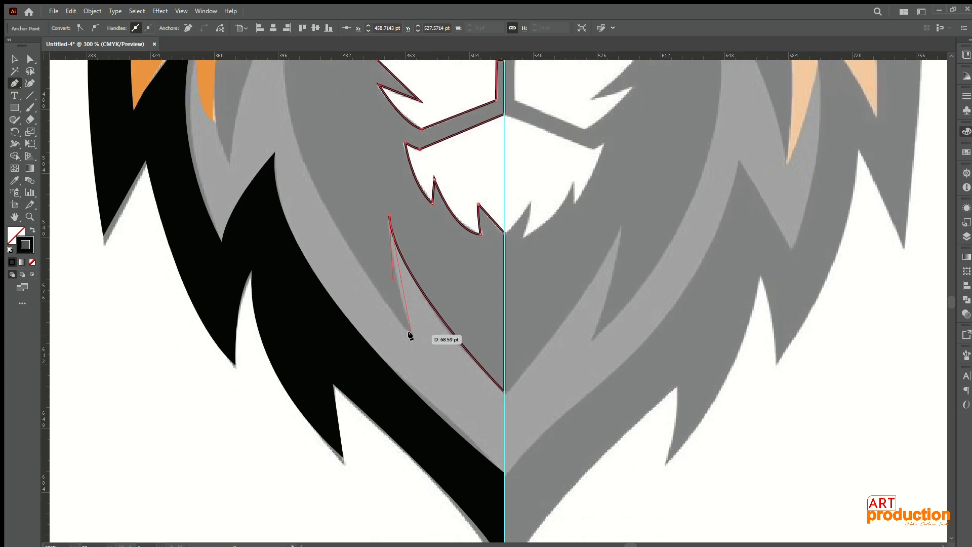
Step: Trace down into the inner grey tuft's notch, then curve the path up along the grey mane to its tall tip
{"action": "left_click_drag", "start_coordinate": [411, 335], "coordinate": [421, 356]}
{"action": "left_click", "coordinate": [412, 335]}
{"action": "left_click_drag", "start_coordinate": [336, 97], "coordinate": [424, 281]}
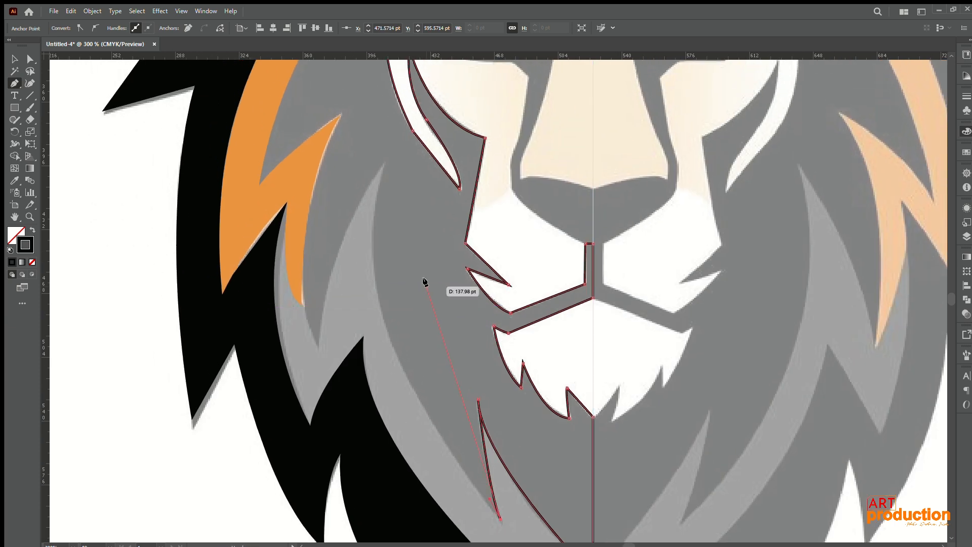
{"action": "scroll", "coordinate": [435, 107], "scroll_direction": "down", "scroll_amount": 1}
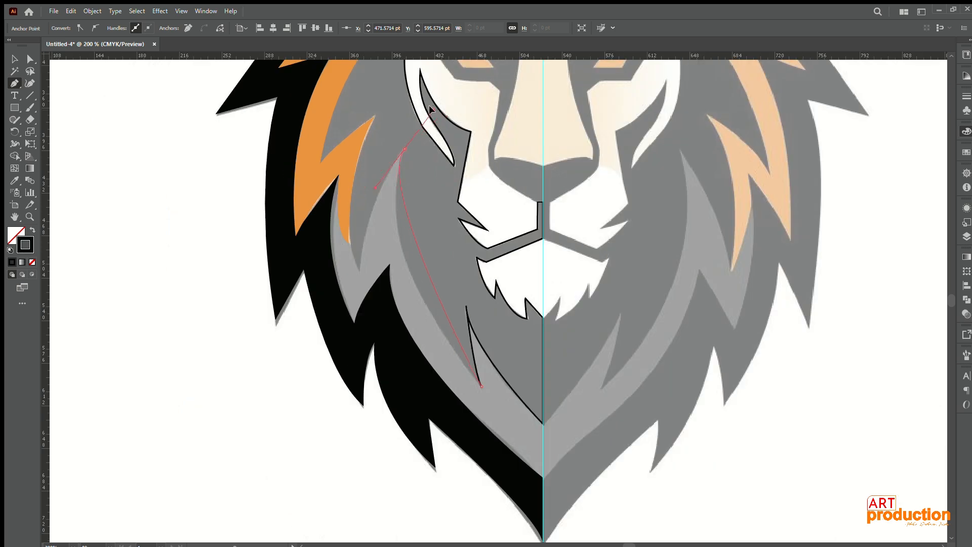
{"action": "scroll", "coordinate": [428, 117], "scroll_direction": "up", "scroll_amount": 3}
{"action": "left_click_drag", "start_coordinate": [426, 135], "coordinate": [444, 186]}
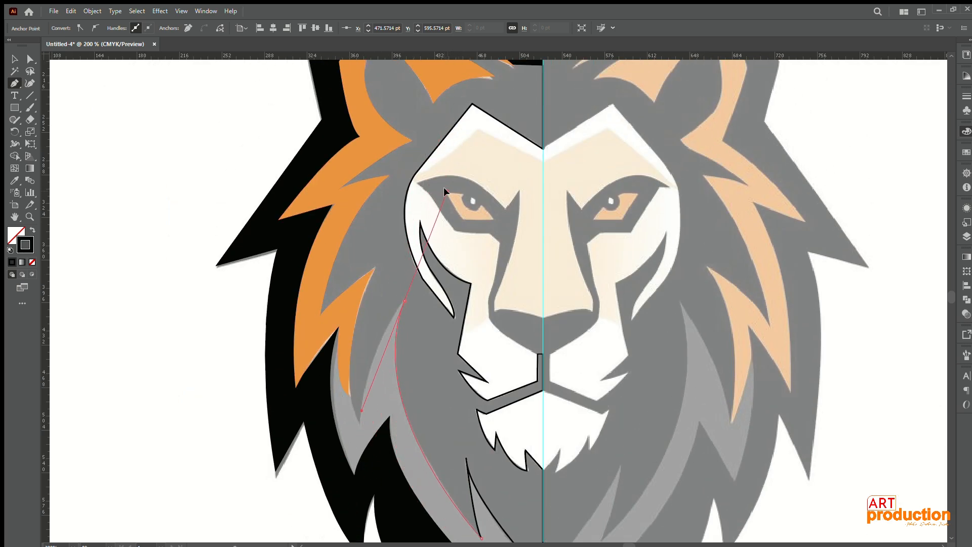
Step: Curve the path down to the notch beside the tall grey tuft, then up to the lower orange tuft's tip
{"action": "scroll", "coordinate": [441, 386], "scroll_direction": "down", "scroll_amount": 3}
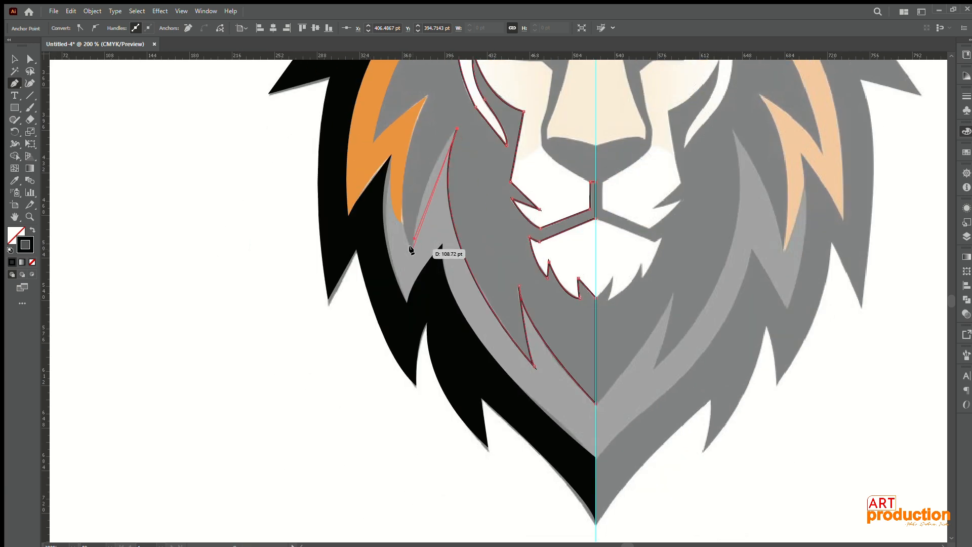
{"action": "scroll", "coordinate": [405, 253], "scroll_direction": "up", "scroll_amount": 2}
{"action": "scroll", "coordinate": [395, 260], "scroll_direction": "down", "scroll_amount": 4}
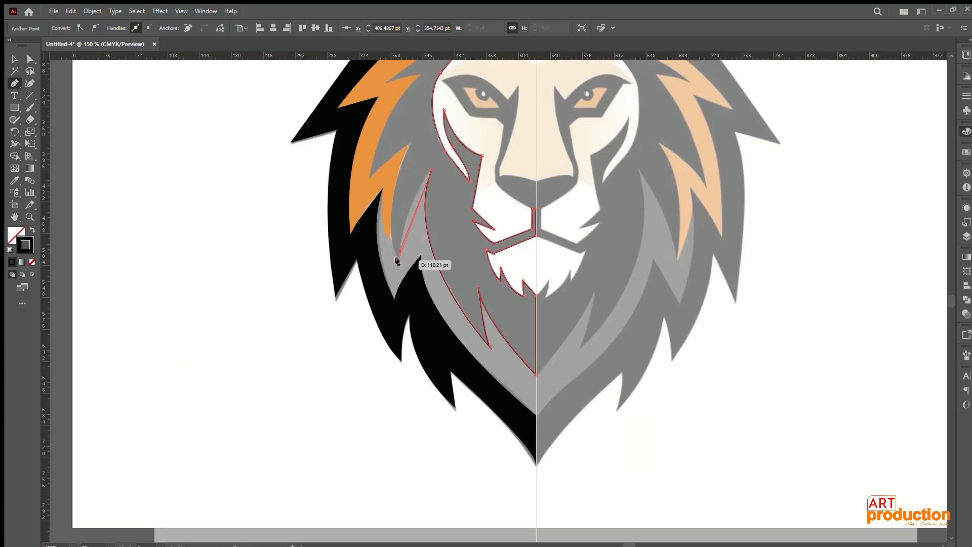
{"action": "left_click_drag", "start_coordinate": [399, 259], "coordinate": [408, 270]}
{"action": "left_click_drag", "start_coordinate": [469, 216], "coordinate": [441, 285]}
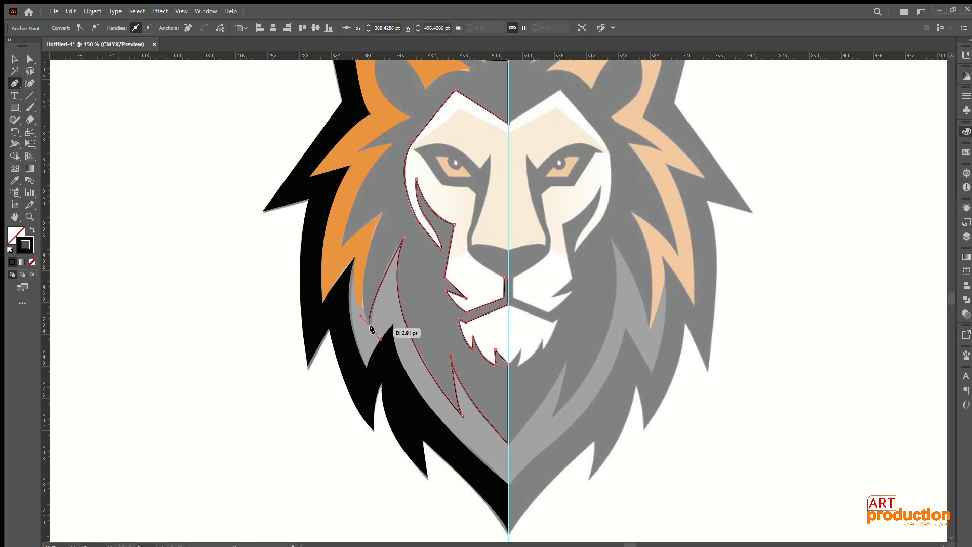
{"action": "left_click_drag", "start_coordinate": [381, 213], "coordinate": [282, 282]}
{"action": "left_click", "coordinate": [382, 213]}
Step: Run straight segments beneath the orange side mane, enclosing its dark notches, up to the orange tip below the ear
{"action": "scroll", "coordinate": [340, 247], "scroll_direction": "up", "scroll_amount": 4}
{"action": "left_click", "coordinate": [340, 247]}
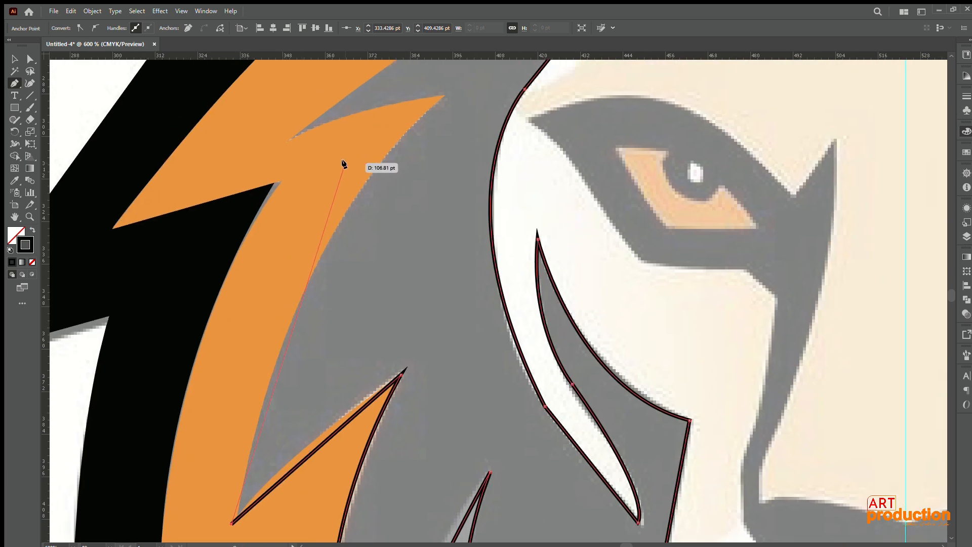
{"action": "left_click", "coordinate": [301, 199]}
{"action": "left_click", "coordinate": [399, 127]}
{"action": "left_click", "coordinate": [281, 145]}
{"action": "left_click", "coordinate": [289, 108]}
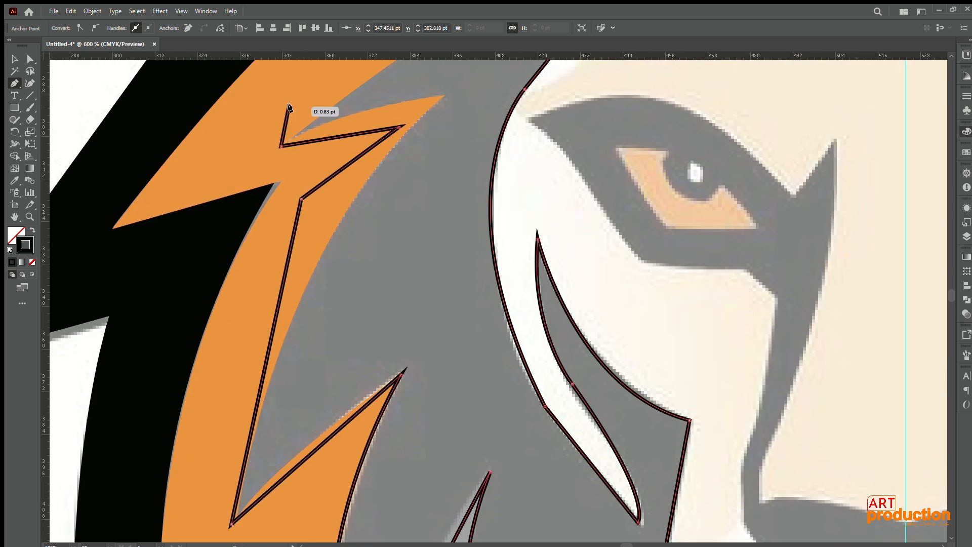
{"action": "left_click_drag", "start_coordinate": [405, 71], "coordinate": [303, 331]}
{"action": "left_click", "coordinate": [360, 260]}
{"action": "left_click_drag", "start_coordinate": [361, 251], "coordinate": [331, 390]}
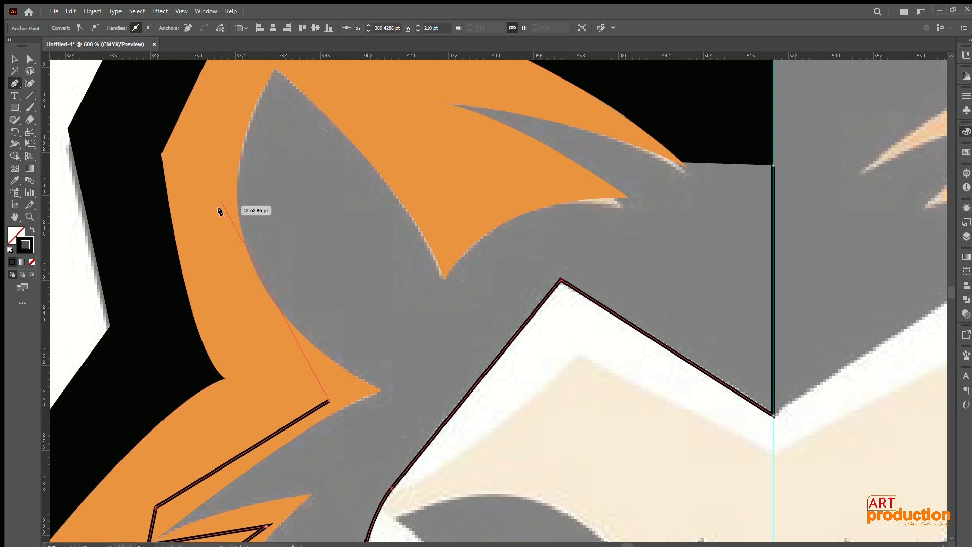
Step: Route the path around the dark inner ear with straight segments hidden beneath the orange ear shape
{"action": "left_click_drag", "start_coordinate": [276, 170], "coordinate": [276, 157]}
{"action": "left_click", "coordinate": [228, 111]}
{"action": "left_click_drag", "start_coordinate": [256, 110], "coordinate": [231, 279]}
{"action": "left_click", "coordinate": [224, 248]}
{"action": "left_click", "coordinate": [258, 222]}
{"action": "left_click", "coordinate": [305, 259]}
{"action": "left_click", "coordinate": [409, 363]}
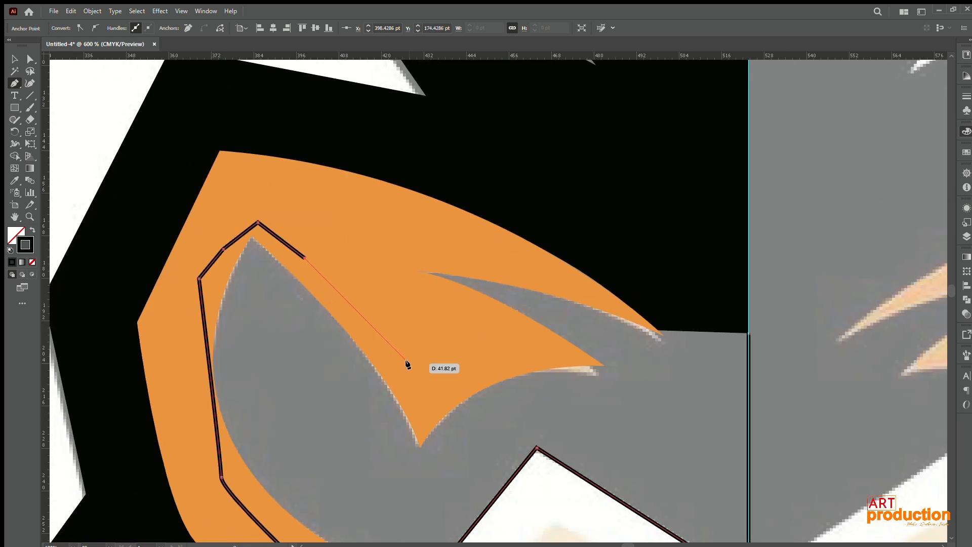
{"action": "left_click", "coordinate": [434, 385]}
Step: Enclose the dark notch in the orange forehead tuft and close the path at its starting point on the centre guide
{"action": "left_click", "coordinate": [422, 271]}
{"action": "left_click", "coordinate": [375, 255]}
{"action": "left_click", "coordinate": [447, 223]}
{"action": "left_click", "coordinate": [514, 267]}
{"action": "left_click_drag", "start_coordinate": [566, 265], "coordinate": [367, 115]}
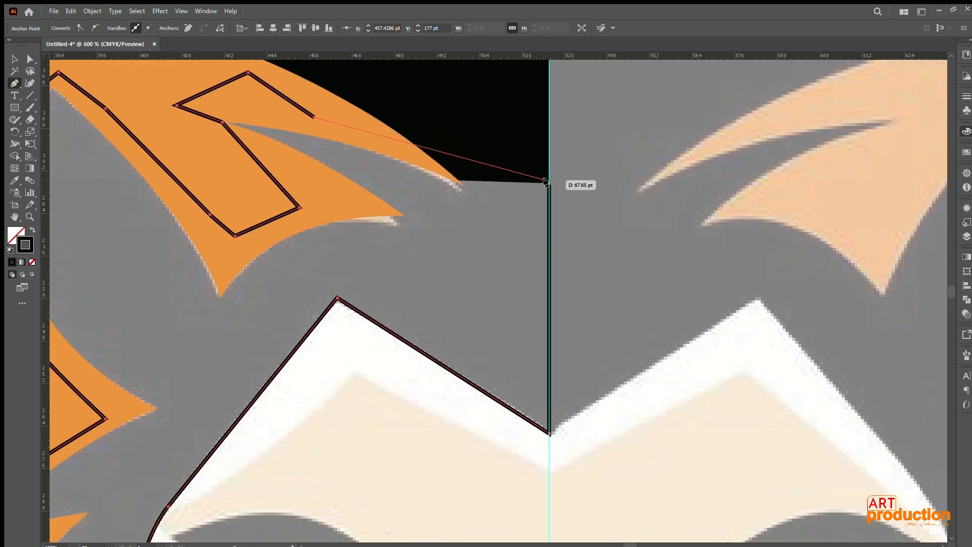
{"action": "left_click", "coordinate": [550, 183]}
Step: Fill the closed shape black with no stroke, place it behind the orange mane, and delete the stray point outside the lion
{"action": "scroll", "coordinate": [482, 200], "scroll_direction": "down", "scroll_amount": 4}
{"action": "left_click_drag", "start_coordinate": [471, 202], "coordinate": [439, 131]}
{"action": "key", "text": "shift+x"}
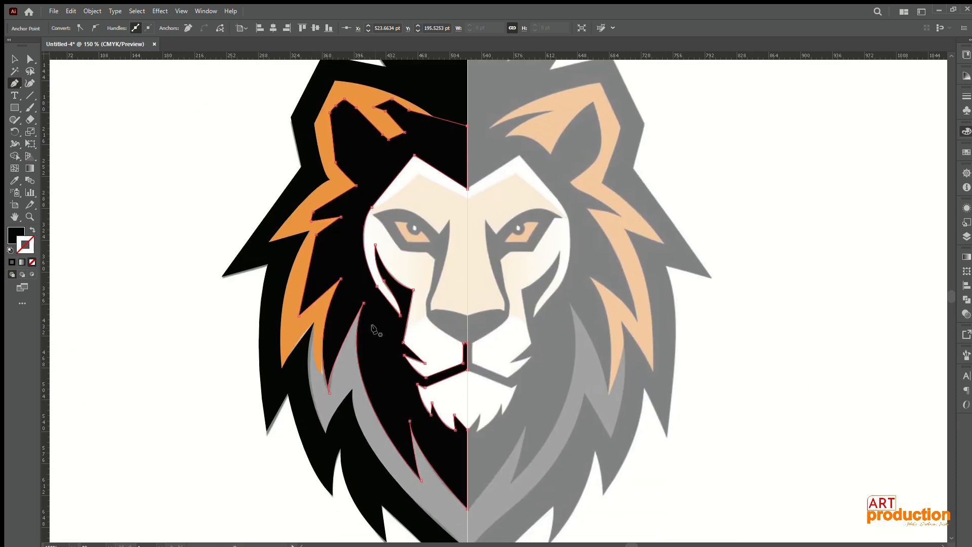
{"action": "left_click", "coordinate": [168, 346], "text": "ctrl"}
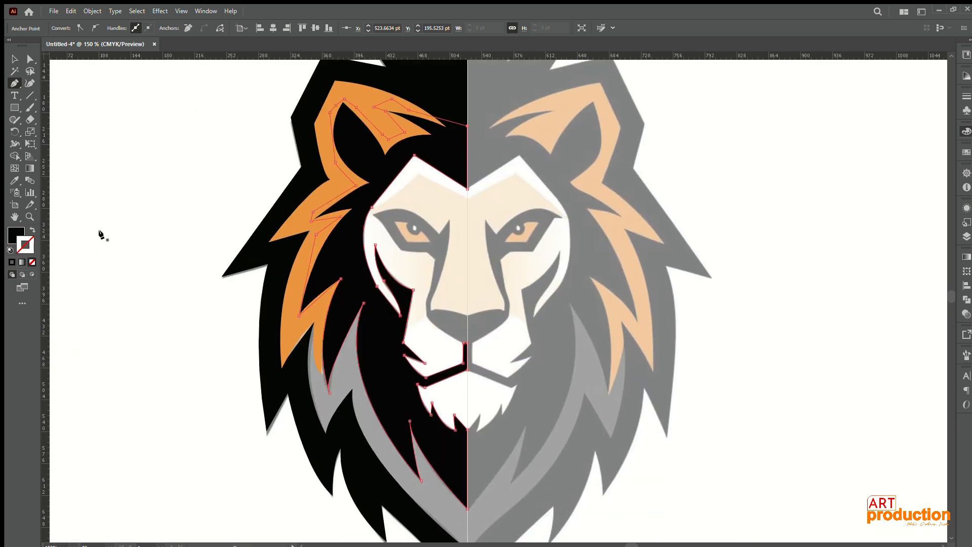
{"action": "left_click", "coordinate": [135, 216]}
{"action": "left_click", "coordinate": [15, 59]}
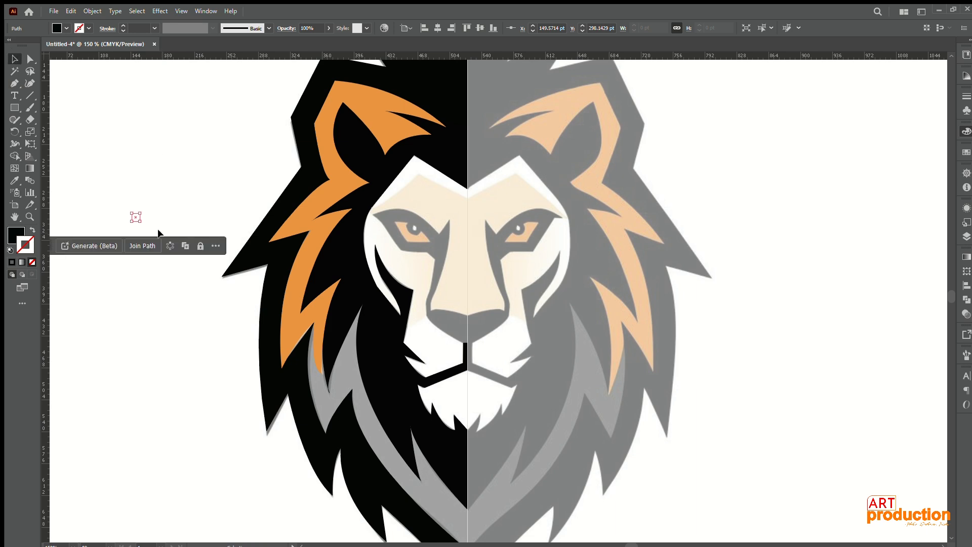
{"action": "key", "text": "Delete"}
{"action": "scroll", "coordinate": [172, 243], "scroll_direction": "down", "scroll_amount": 1}
{"action": "left_click_drag", "start_coordinate": [173, 296], "coordinate": [132, 220]}
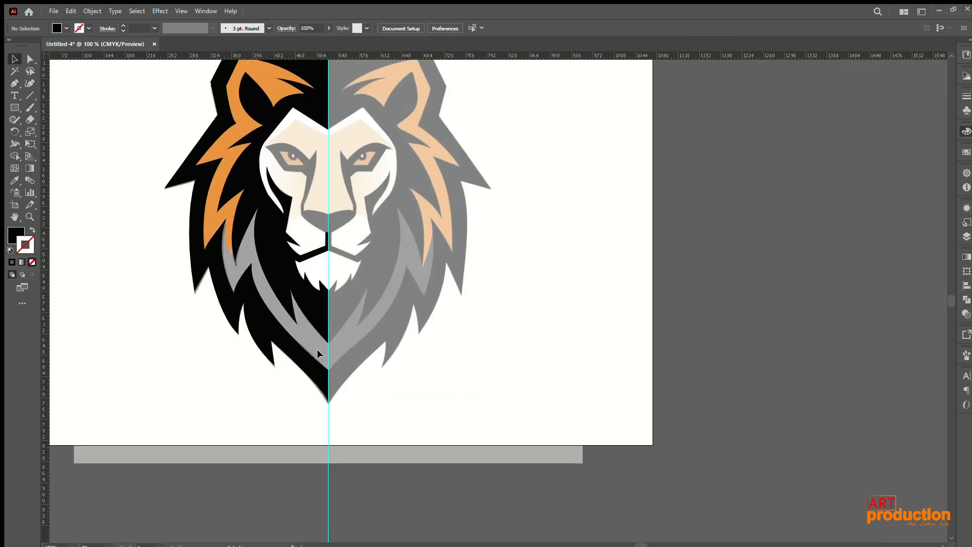
{"action": "scroll", "coordinate": [300, 331], "scroll_direction": "up", "scroll_amount": 4}
{"action": "scroll", "coordinate": [299, 329], "scroll_direction": "down", "scroll_amount": 3}
{"action": "left_click_drag", "start_coordinate": [122, 147], "coordinate": [244, 247]}
{"action": "scroll", "coordinate": [184, 190], "scroll_direction": "down", "scroll_amount": 2}
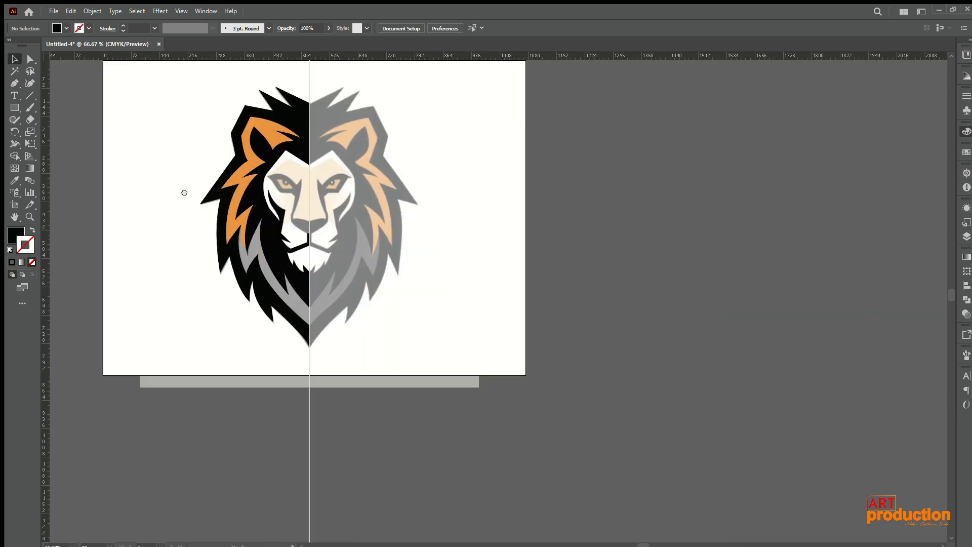
Step: Sample the dark grey swatch and set it as the stroke colour with no fill
{"action": "left_click_drag", "start_coordinate": [184, 191], "coordinate": [323, 198]}
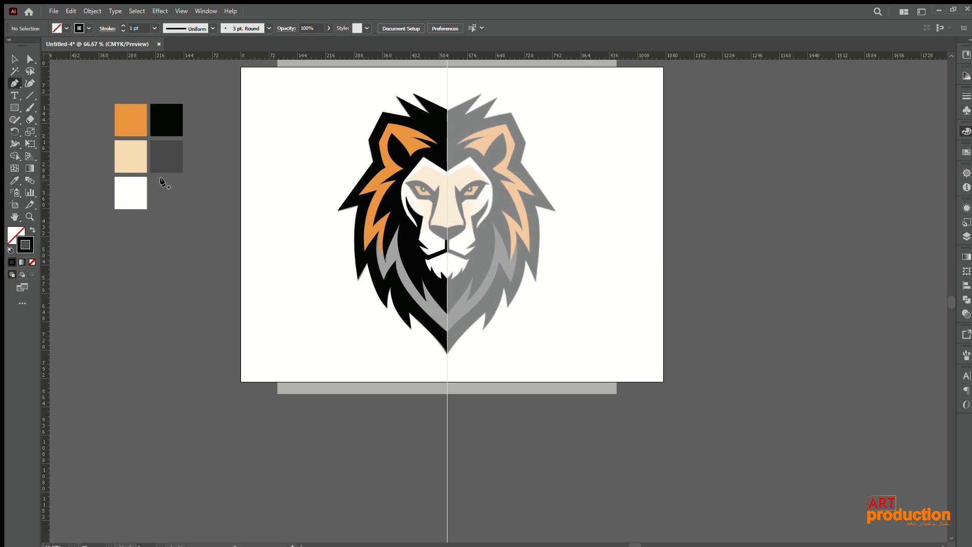
{"action": "left_click", "coordinate": [168, 169]}
{"action": "left_click", "coordinate": [32, 231]}
Step: Start a path on the centre guide at the lower grey mane band, following its inner edge up around the small grey tuft
{"action": "scroll", "coordinate": [309, 257], "scroll_direction": "up", "scroll_amount": 5}
{"action": "scroll", "coordinate": [163, 217], "scroll_direction": "down", "scroll_amount": 1}
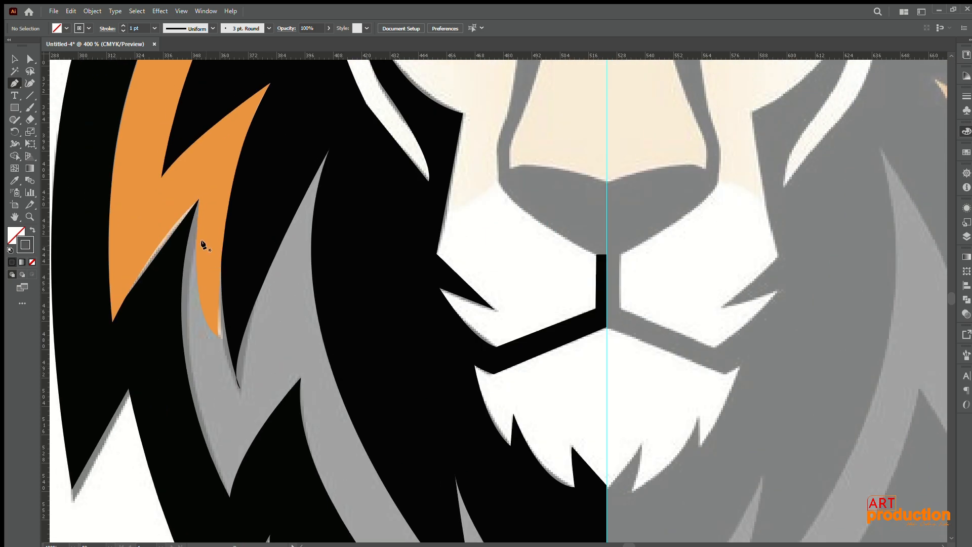
{"action": "scroll", "coordinate": [203, 244], "scroll_direction": "down", "scroll_amount": 3}
{"action": "scroll", "coordinate": [314, 330], "scroll_direction": "up", "scroll_amount": 4}
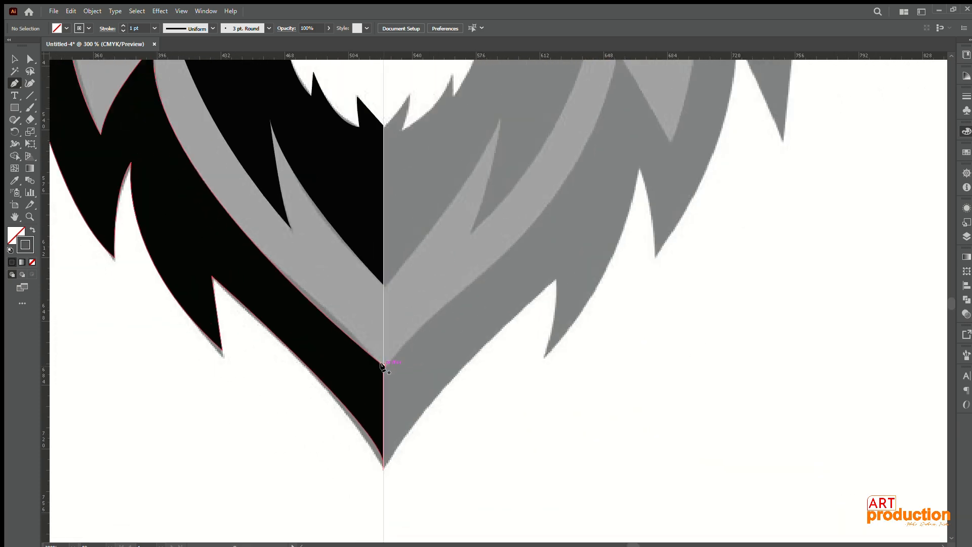
{"action": "left_click", "coordinate": [381, 364]}
{"action": "left_click_drag", "start_coordinate": [256, 234], "coordinate": [315, 320]}
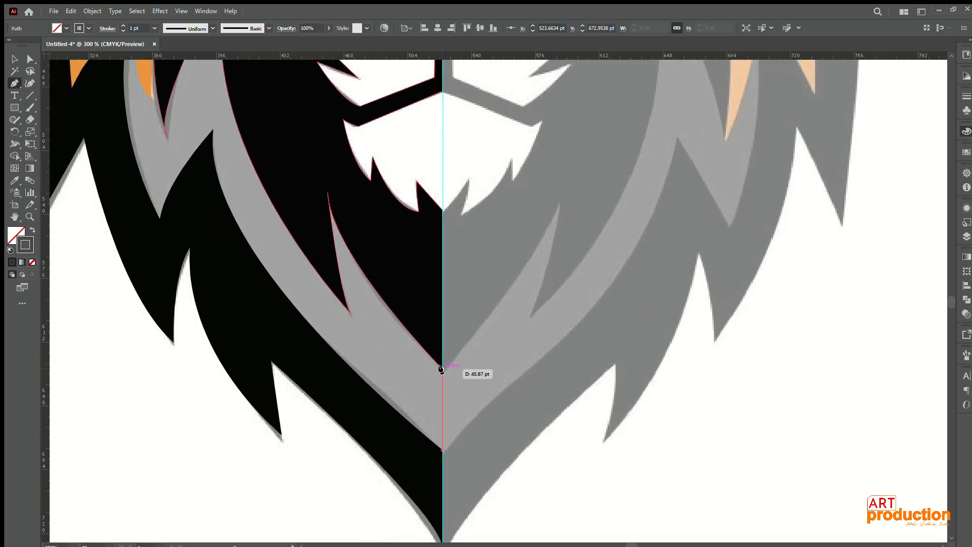
{"action": "left_click", "coordinate": [441, 367]}
{"action": "left_click_drag", "start_coordinate": [326, 181], "coordinate": [320, 221]}
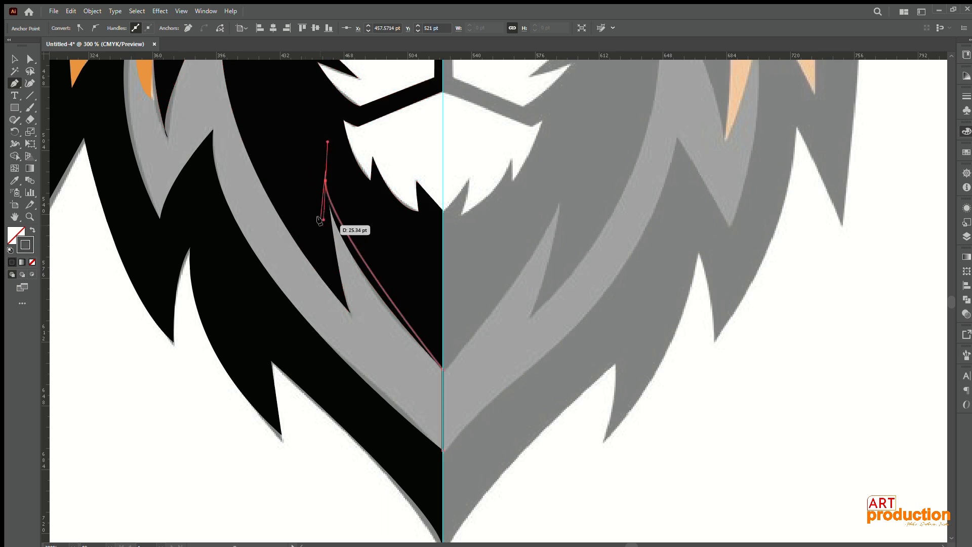
{"action": "left_click", "coordinate": [326, 180]}
{"action": "left_click", "coordinate": [332, 277]}
Step: Route straight segments beneath the black and orange mane to enclose the grey band, and close the path at its start on the centre guide
{"action": "left_click_drag", "start_coordinate": [286, 161], "coordinate": [378, 379]}
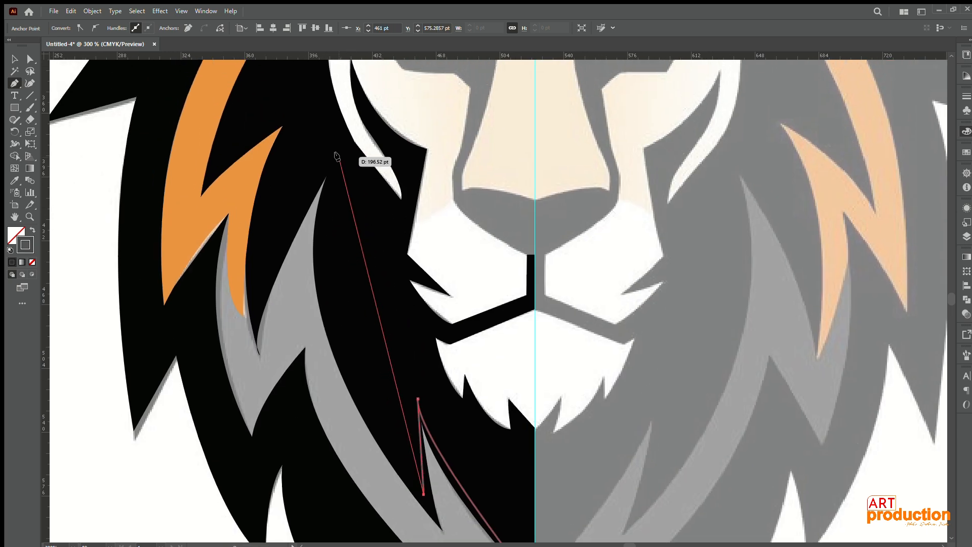
{"action": "left_click", "coordinate": [332, 139]}
{"action": "left_click", "coordinate": [237, 177]}
{"action": "left_click", "coordinate": [197, 286]}
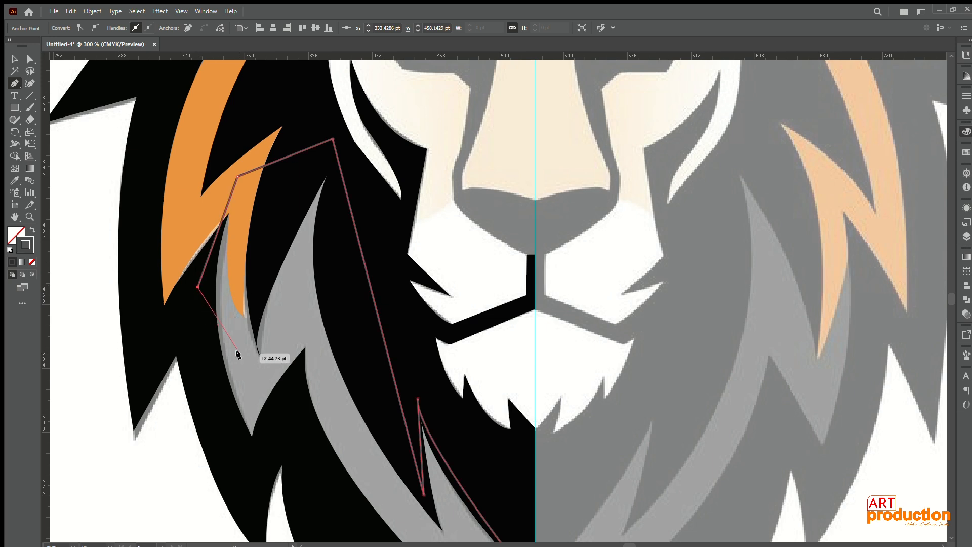
{"action": "left_click_drag", "start_coordinate": [238, 359], "coordinate": [216, 213]}
{"action": "left_click", "coordinate": [216, 310]}
{"action": "left_click", "coordinate": [272, 280]}
{"action": "left_click_drag", "start_coordinate": [402, 466], "coordinate": [351, 380]}
{"action": "left_click", "coordinate": [425, 473]}
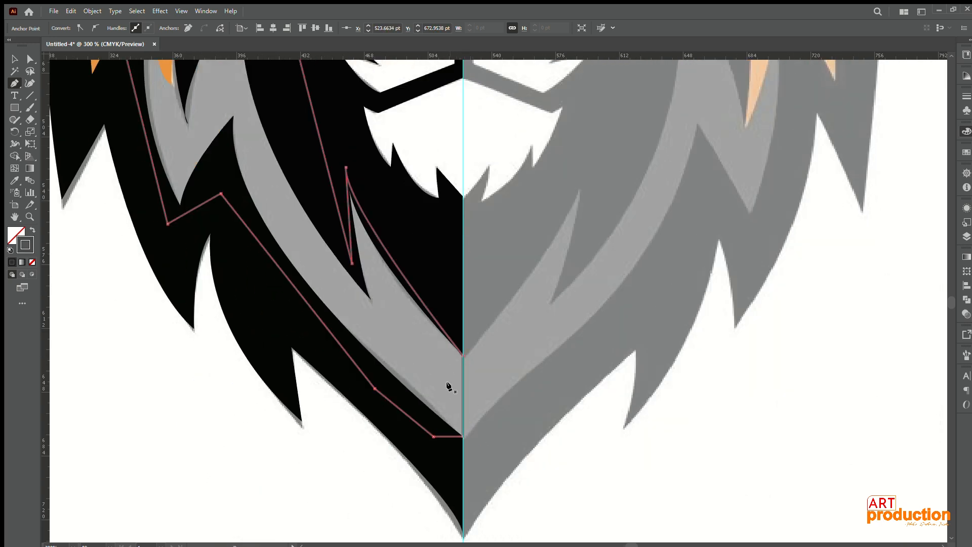
Step: Fill the closed grey band shape dark grey with no stroke, send it to the back and deselect it
{"action": "left_click", "coordinate": [33, 230]}
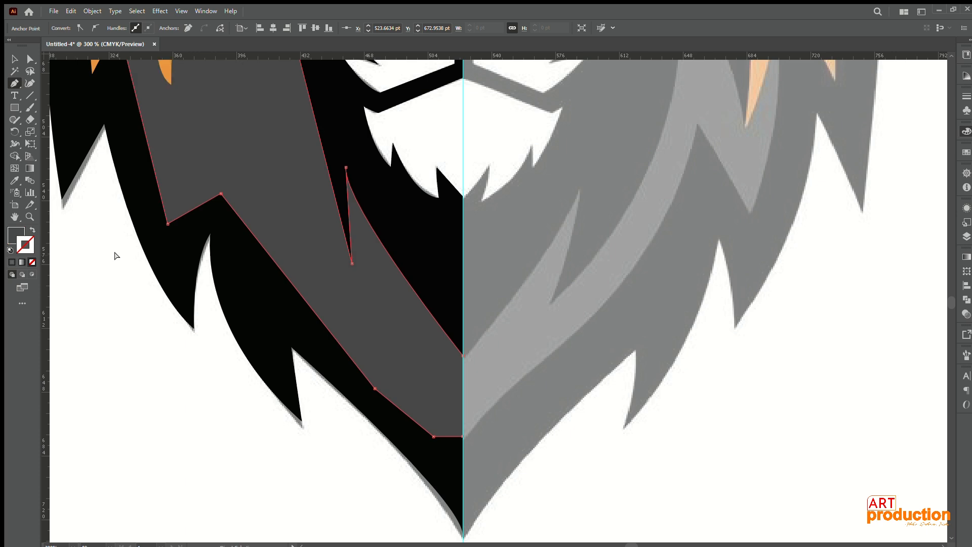
{"action": "key", "text": "ctrl+shift+bracketleft"}
{"action": "key", "text": "v"}
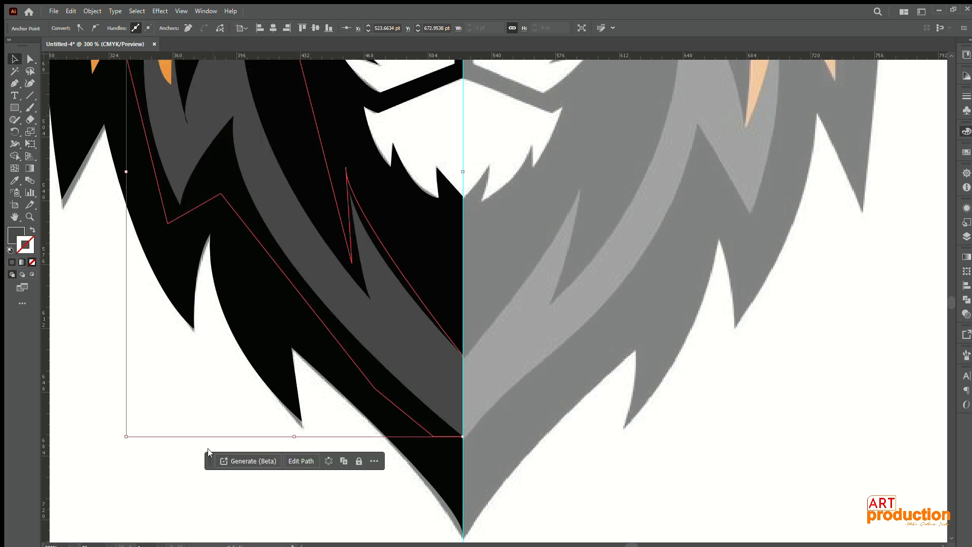
{"action": "left_click", "coordinate": [186, 468]}
{"action": "left_click_drag", "start_coordinate": [209, 475], "coordinate": [208, 450]}
{"action": "scroll", "coordinate": [205, 449], "scroll_direction": "down", "scroll_amount": 6}
{"action": "scroll", "coordinate": [201, 448], "scroll_direction": "up", "scroll_amount": 2}
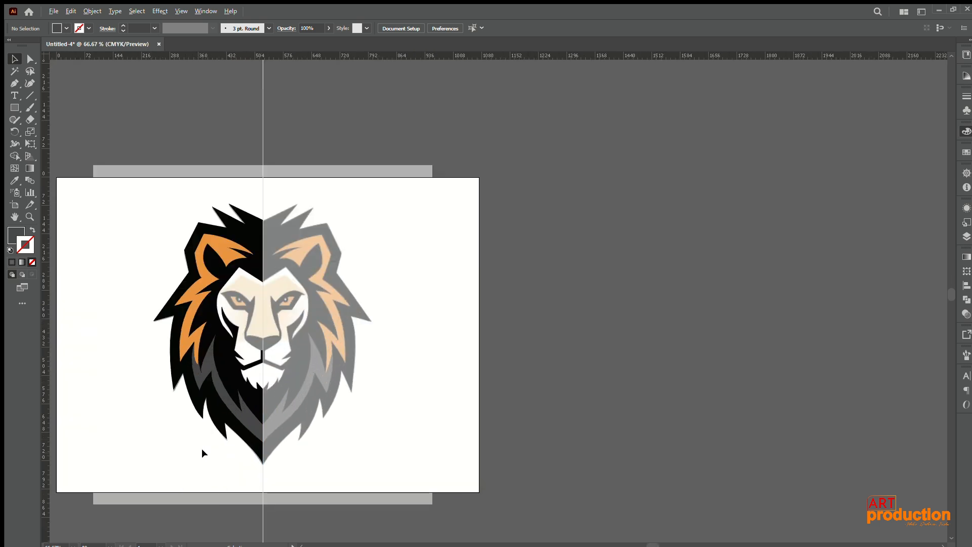
Step: Start a new path on the centre guide at the nose's top and trace the nose's underside and outer side up to the bridge
{"action": "scroll", "coordinate": [201, 448], "scroll_direction": "up", "scroll_amount": 2}
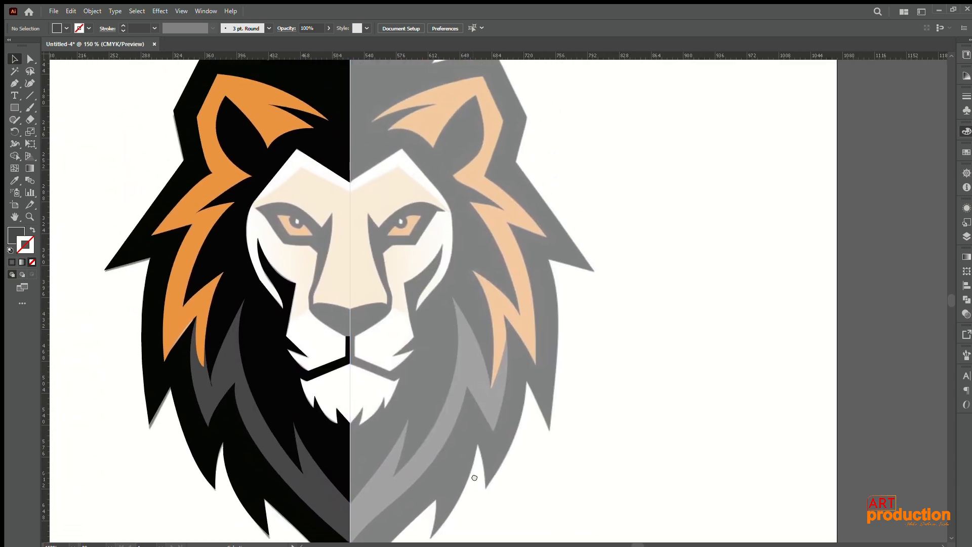
{"action": "left_click_drag", "start_coordinate": [474, 477], "coordinate": [468, 515]}
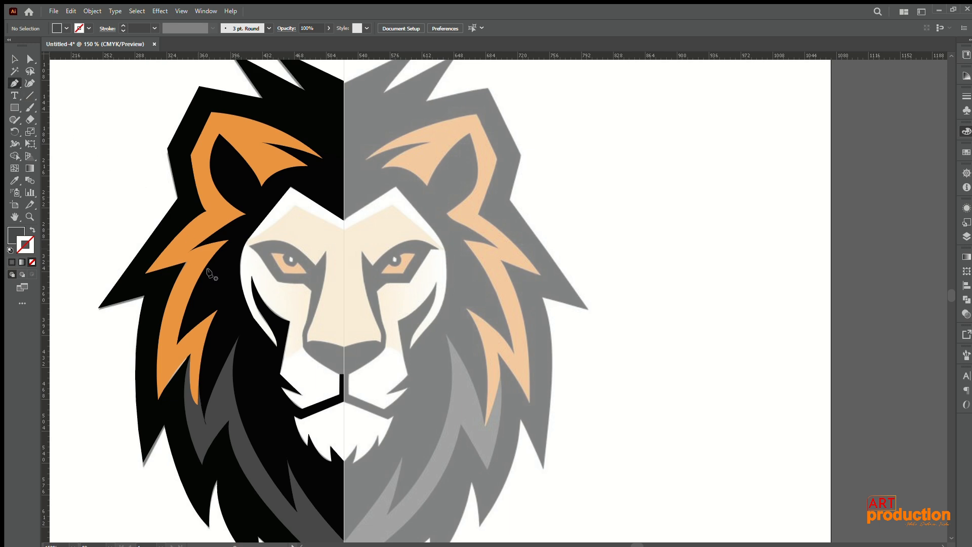
{"action": "scroll", "coordinate": [291, 337], "scroll_direction": "up", "scroll_amount": 2}
{"action": "scroll", "coordinate": [291, 337], "scroll_direction": "down", "scroll_amount": 3}
{"action": "scroll", "coordinate": [336, 357], "scroll_direction": "up", "scroll_amount": 3}
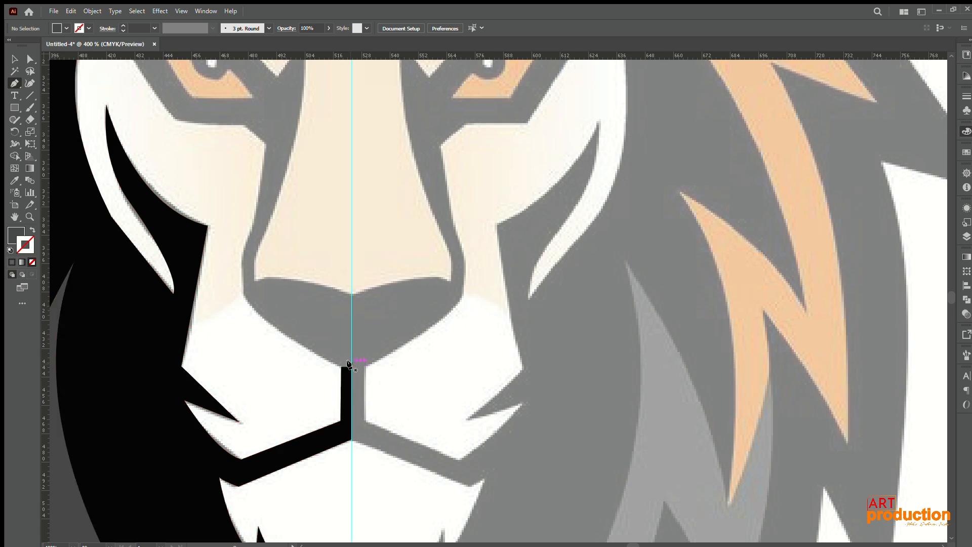
{"action": "left_click", "coordinate": [350, 292]}
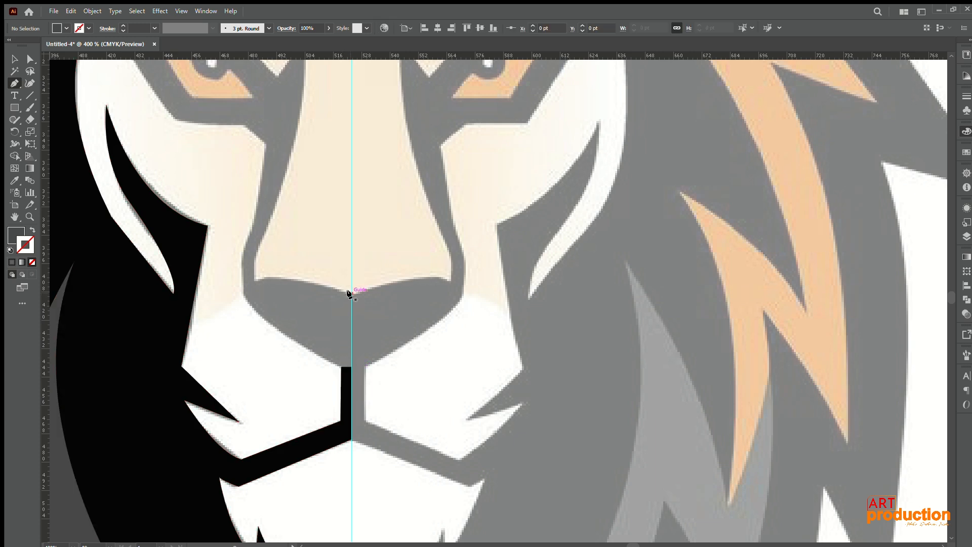
{"action": "left_click", "coordinate": [349, 366]}
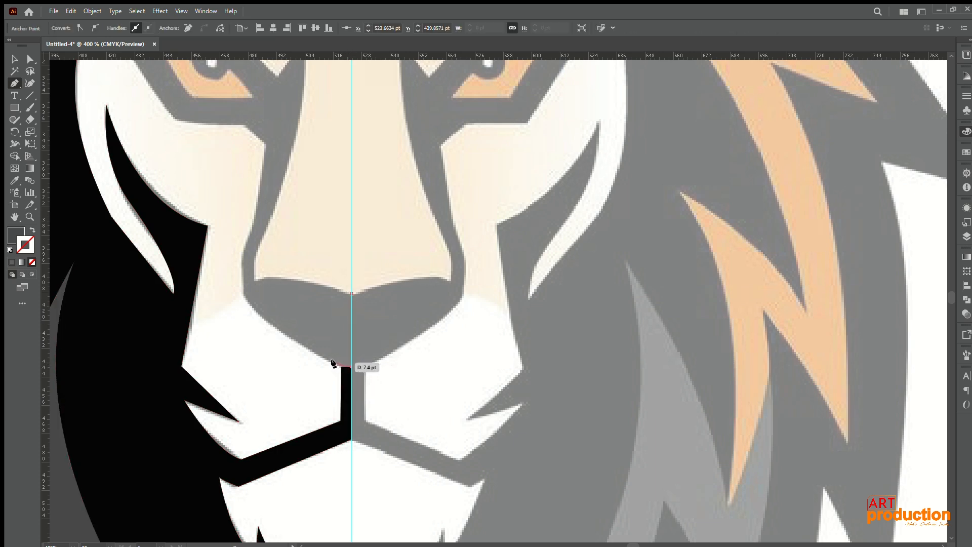
{"action": "left_click", "coordinate": [341, 366]}
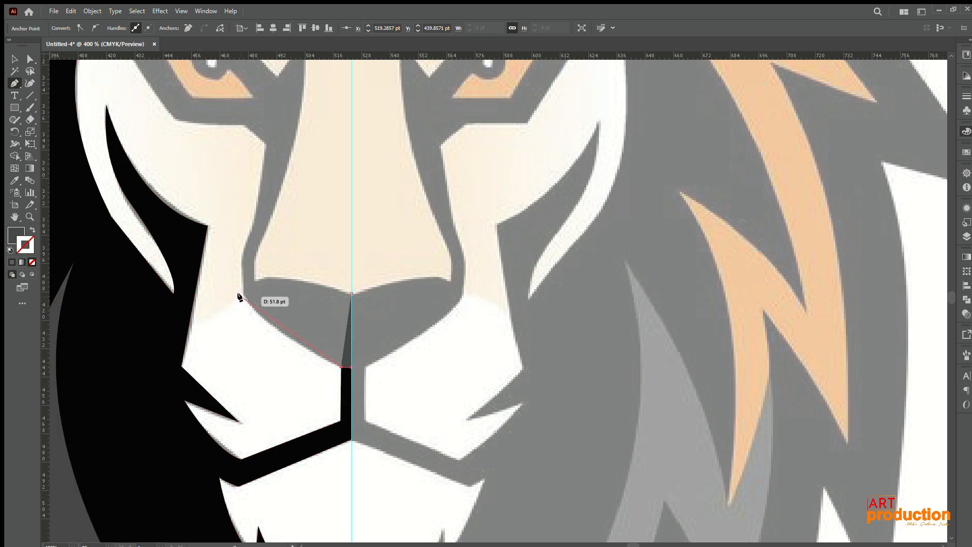
{"action": "left_click_drag", "start_coordinate": [232, 254], "coordinate": [227, 256]}
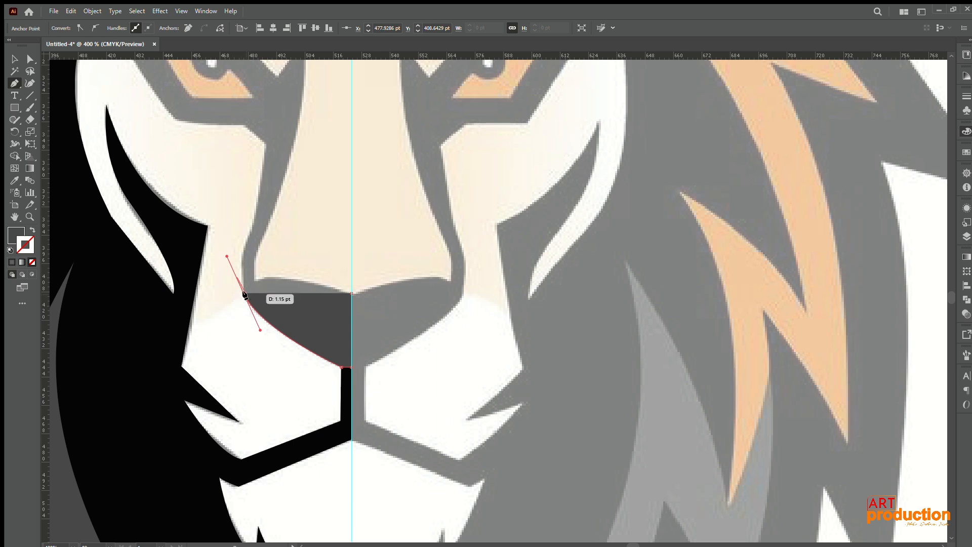
{"action": "left_click", "coordinate": [237, 252]}
Step: Continue the path up the outer edge of the nose bridge and along the eye marking's lower edge to its outer corner
{"action": "left_click_drag", "start_coordinate": [272, 221], "coordinate": [247, 328]}
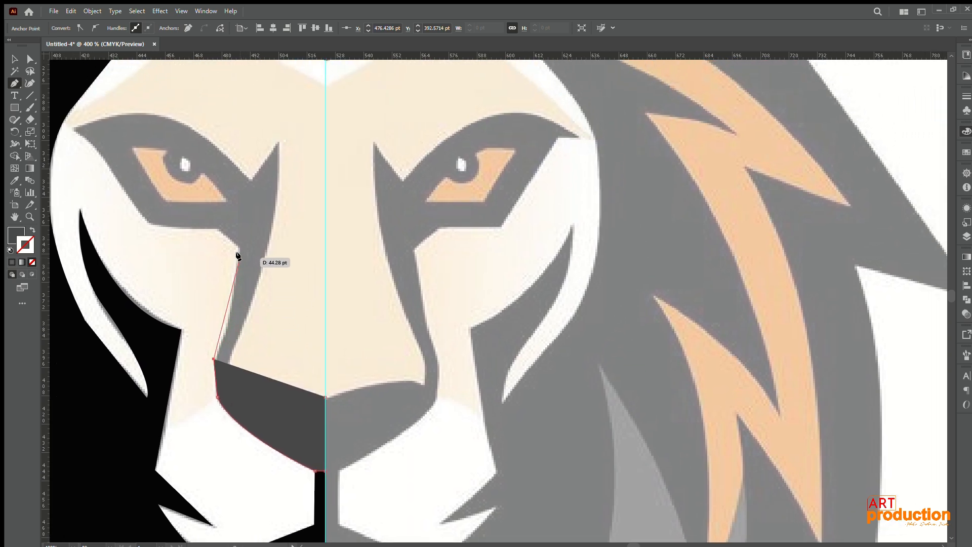
{"action": "left_click_drag", "start_coordinate": [238, 248], "coordinate": [242, 181]}
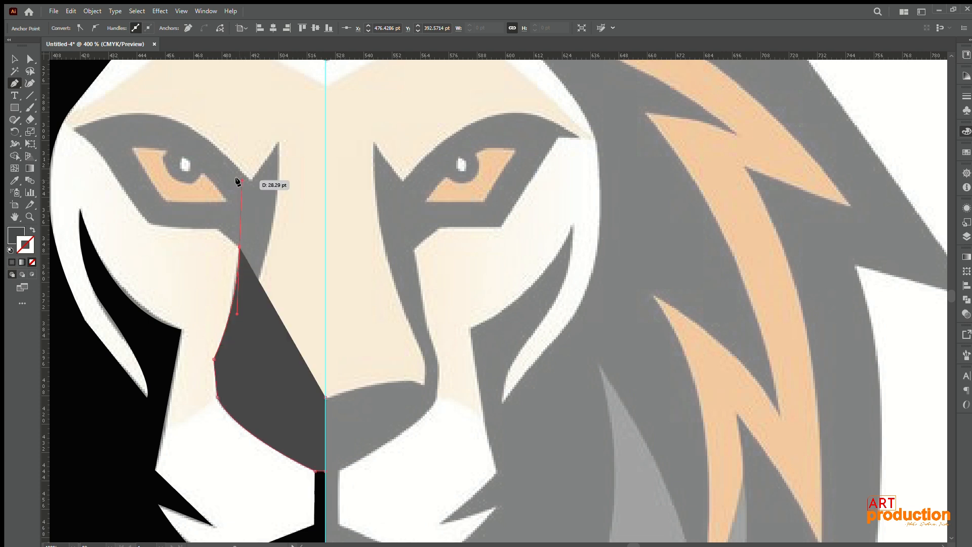
{"action": "left_click", "coordinate": [218, 228]}
{"action": "left_click_drag", "start_coordinate": [236, 238], "coordinate": [361, 296]}
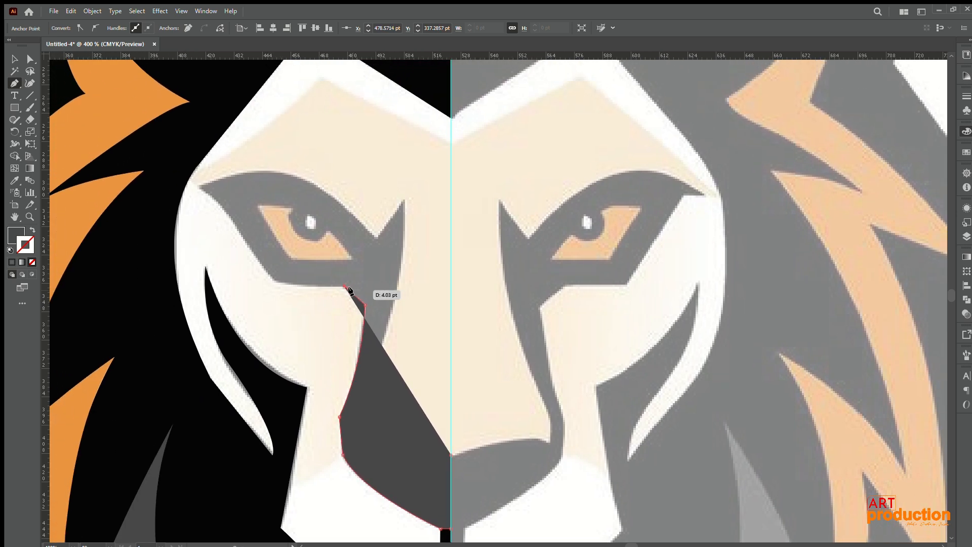
{"action": "left_click", "coordinate": [272, 281]}
{"action": "left_click_drag", "start_coordinate": [273, 282], "coordinate": [357, 361]}
{"action": "left_click_drag", "start_coordinate": [279, 263], "coordinate": [261, 255]}
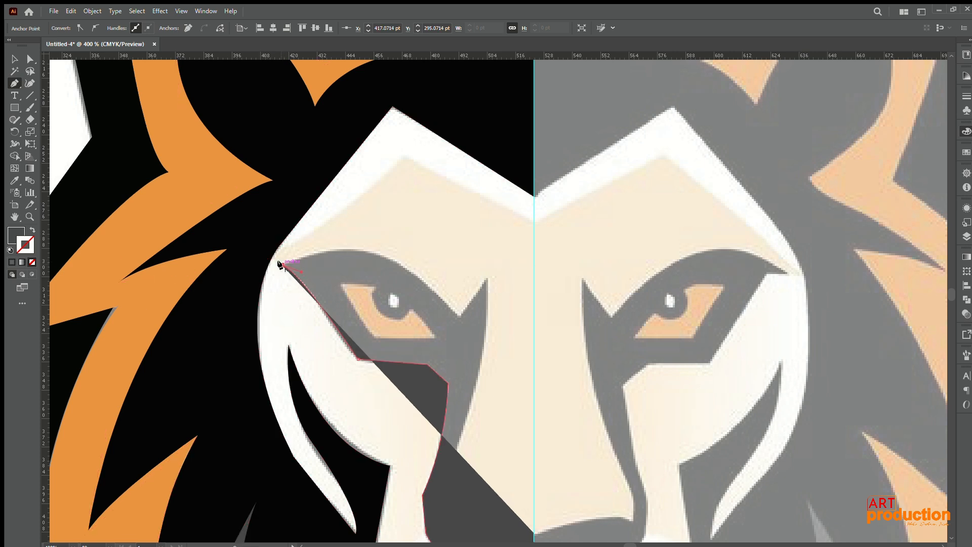
{"action": "left_click", "coordinate": [279, 263]}
Step: Trace the curved brow to the pointed tip beside the nose bridge, switching the path to a stroke with no fill
{"action": "left_click_drag", "start_coordinate": [457, 313], "coordinate": [546, 418]}
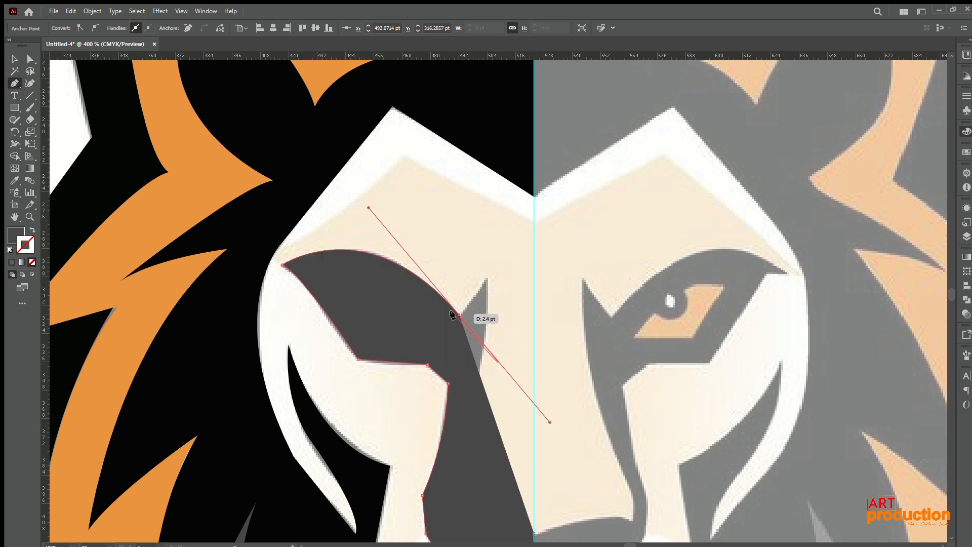
{"action": "left_click", "coordinate": [32, 230]}
{"action": "left_click", "coordinate": [486, 278]}
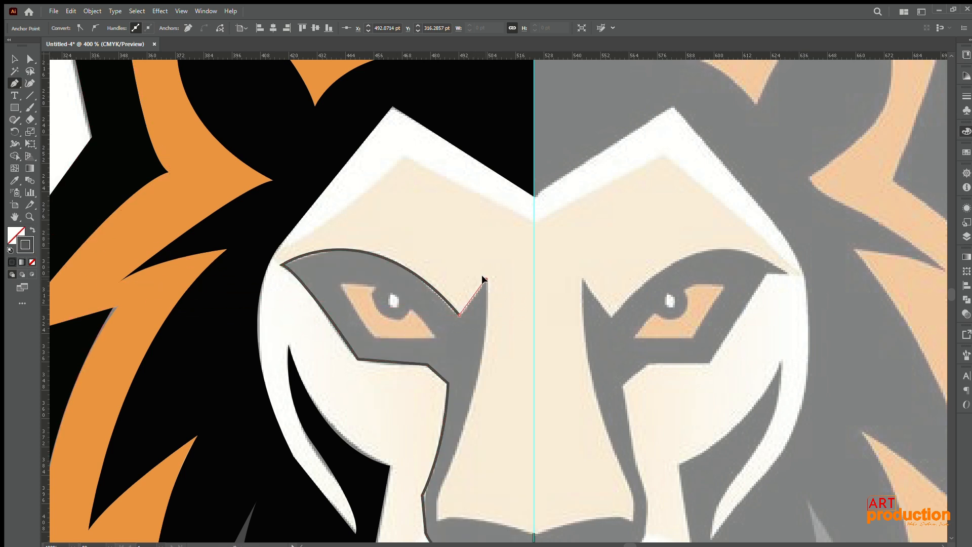
{"action": "left_click_drag", "start_coordinate": [481, 268], "coordinate": [482, 266]}
{"action": "left_click", "coordinate": [485, 279]}
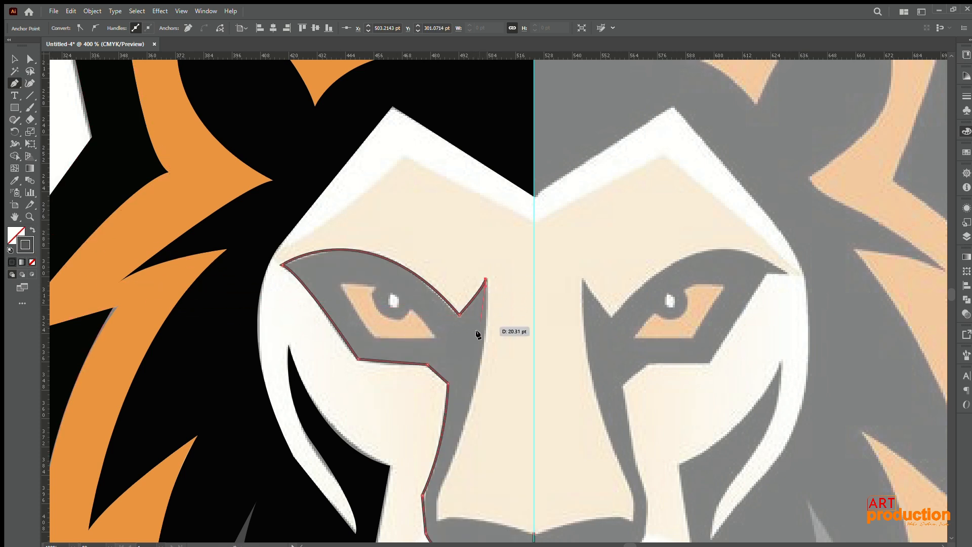
Step: Trace the inner edge of the nose bridge marking down to the nose and close the path along the nose's top edge
{"action": "left_click_drag", "start_coordinate": [477, 359], "coordinate": [471, 280]}
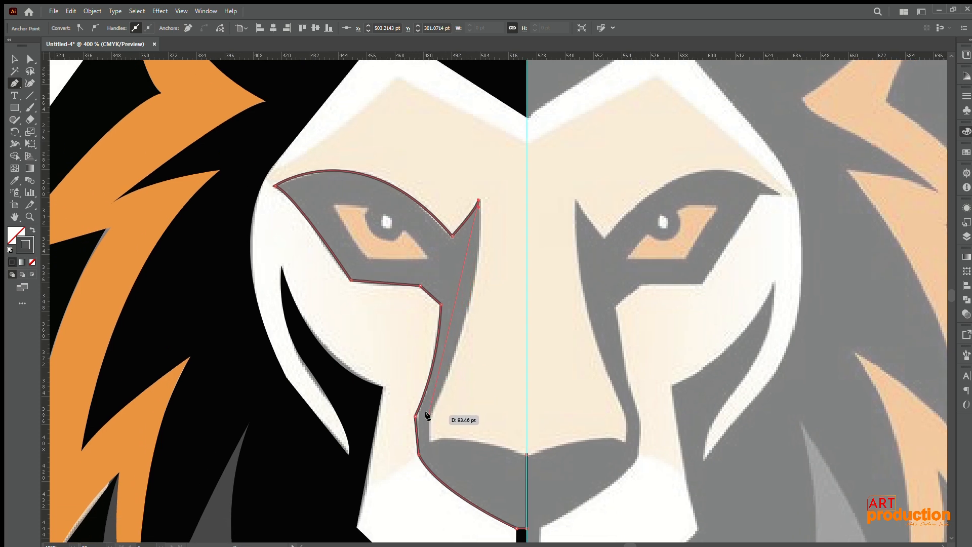
{"action": "left_click_drag", "start_coordinate": [431, 415], "coordinate": [372, 530]}
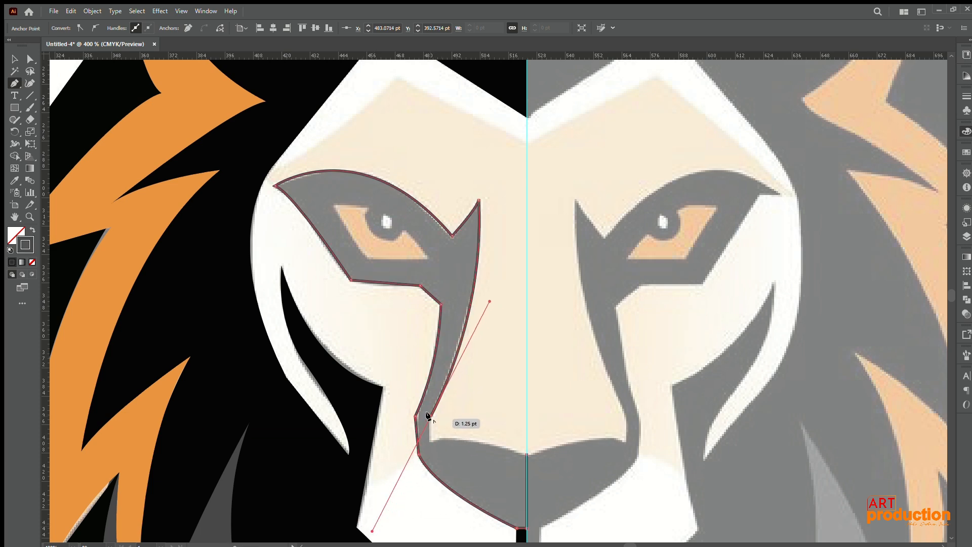
{"action": "left_click_drag", "start_coordinate": [426, 434], "coordinate": [428, 441]}
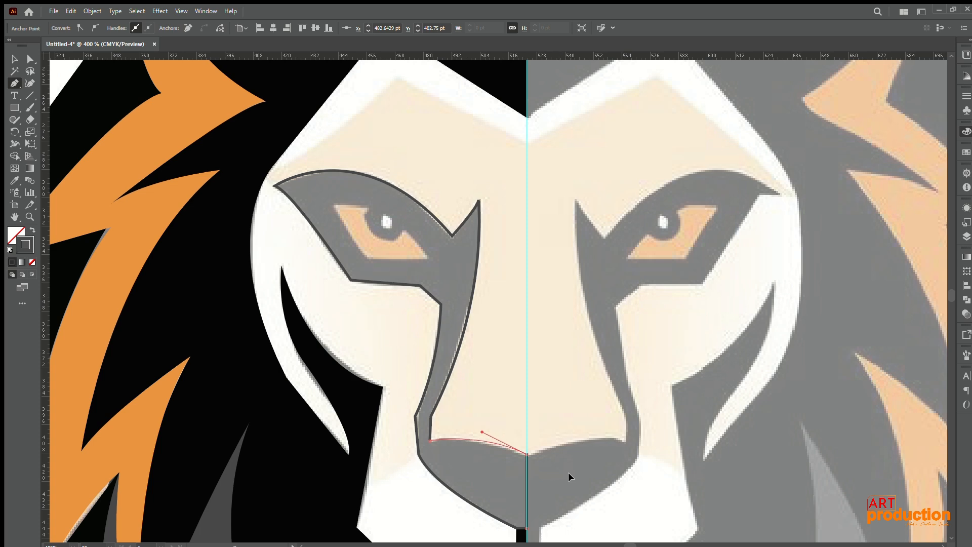
{"action": "left_click_drag", "start_coordinate": [569, 468], "coordinate": [570, 470]}
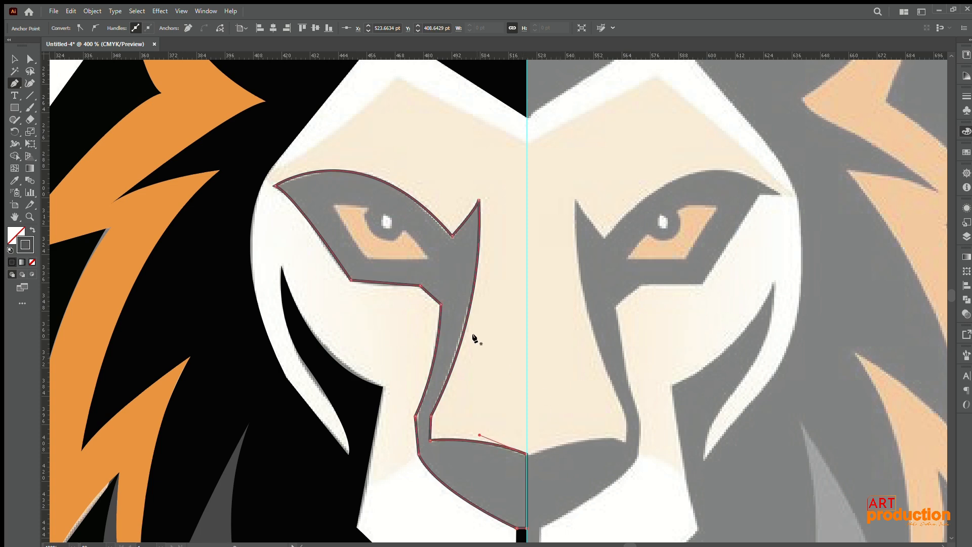
Step: Sample black from the mane for the closed eye-and-nose shape, applying it as a stroke with no fill
{"action": "left_click", "coordinate": [33, 230]}
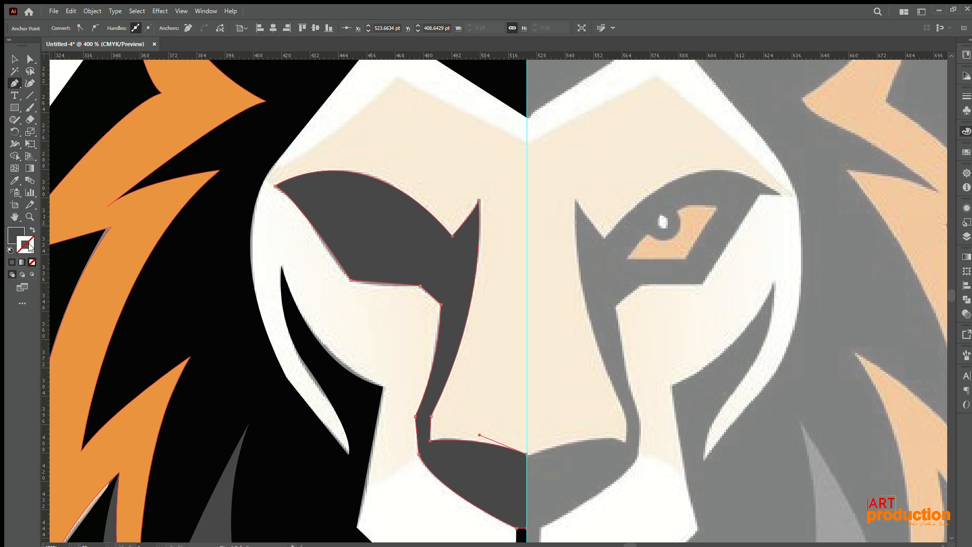
{"action": "left_click", "coordinate": [31, 231]}
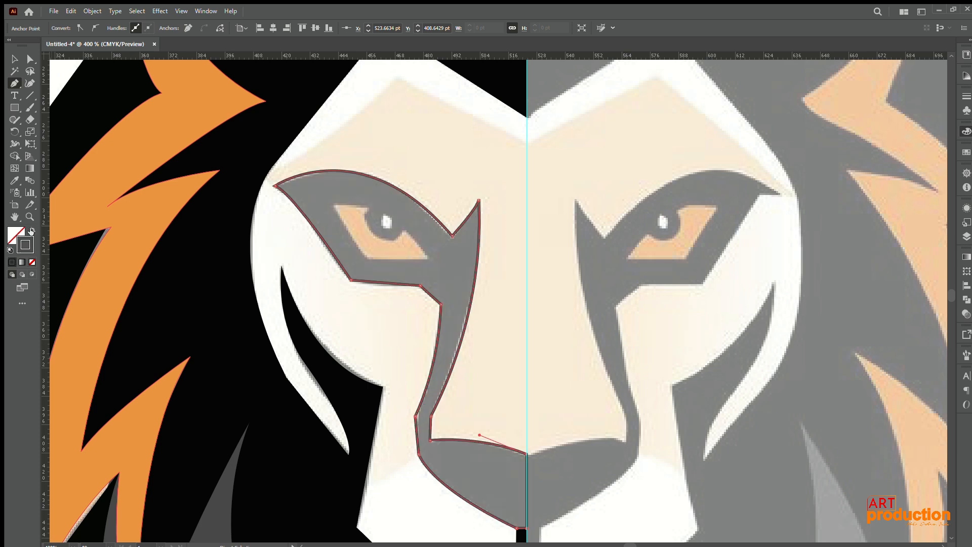
{"action": "key", "text": "i"}
{"action": "left_click", "coordinate": [157, 289]}
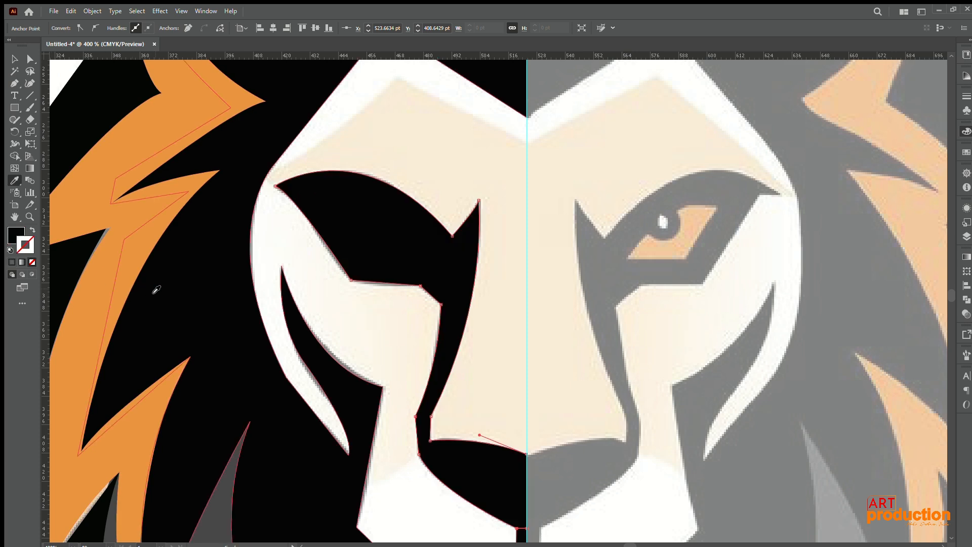
{"action": "left_click", "coordinate": [32, 231]}
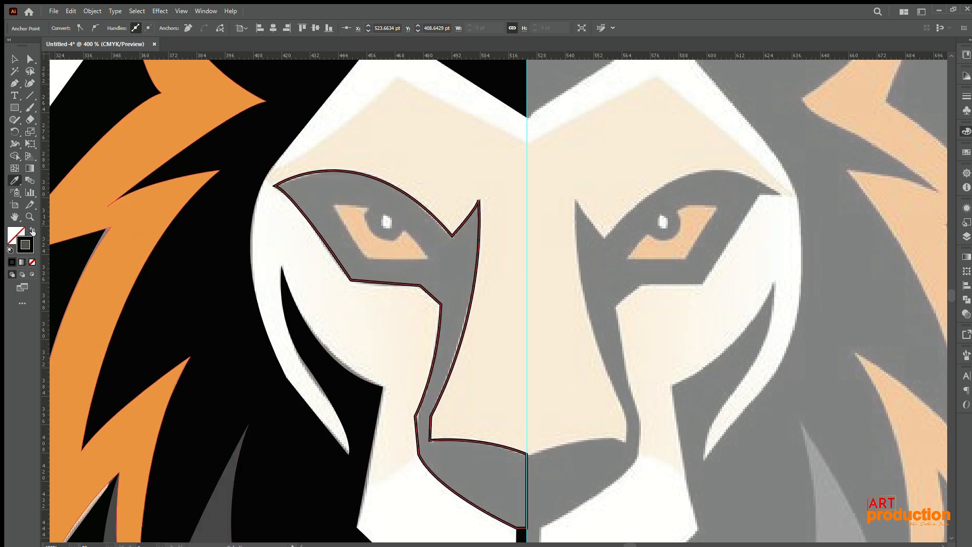
{"action": "key", "text": "v"}
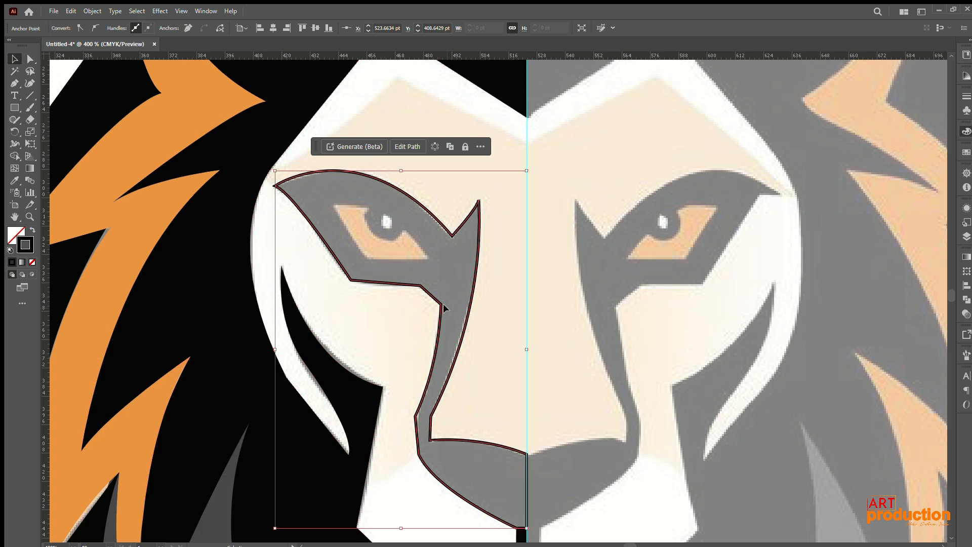
{"action": "left_click", "coordinate": [14, 83]}
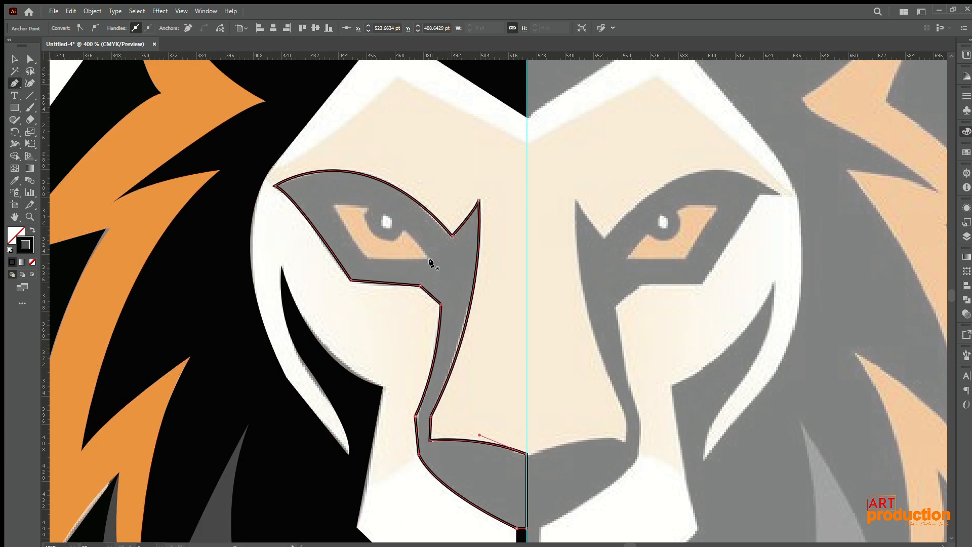
Step: Trace the eye opening as a closed path with straight outer and lower edges and a curved upper edge
{"action": "left_click", "coordinate": [428, 257]}
{"action": "left_click", "coordinate": [367, 259]}
{"action": "left_click", "coordinate": [334, 205]}
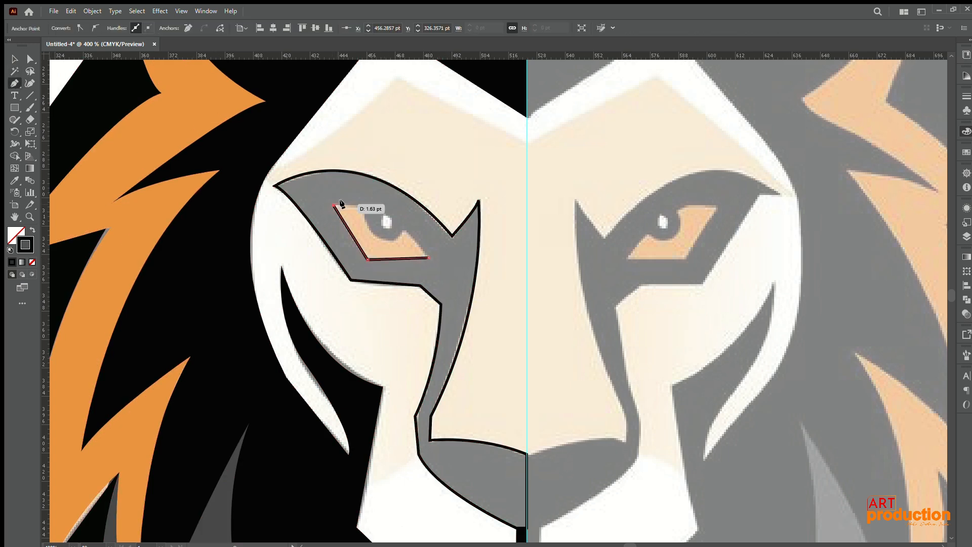
{"action": "left_click", "coordinate": [364, 203]}
{"action": "left_click_drag", "start_coordinate": [428, 257], "coordinate": [458, 302]}
{"action": "left_click", "coordinate": [364, 205]}
Step: Undo the stray pen point and add an anchor point on the curved upper edge of the eye outline
{"action": "left_click", "coordinate": [31, 60]}
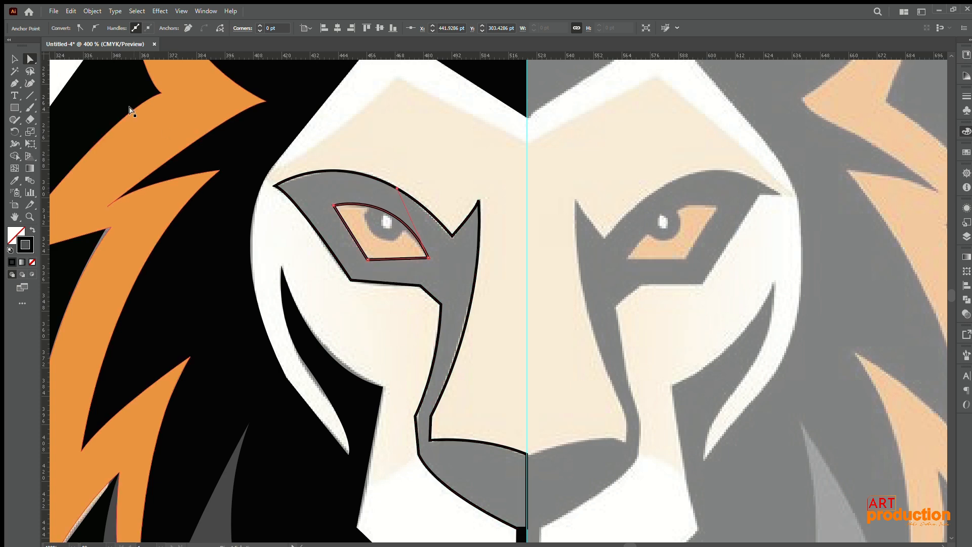
{"action": "left_click", "coordinate": [14, 59]}
{"action": "left_click", "coordinate": [15, 83]}
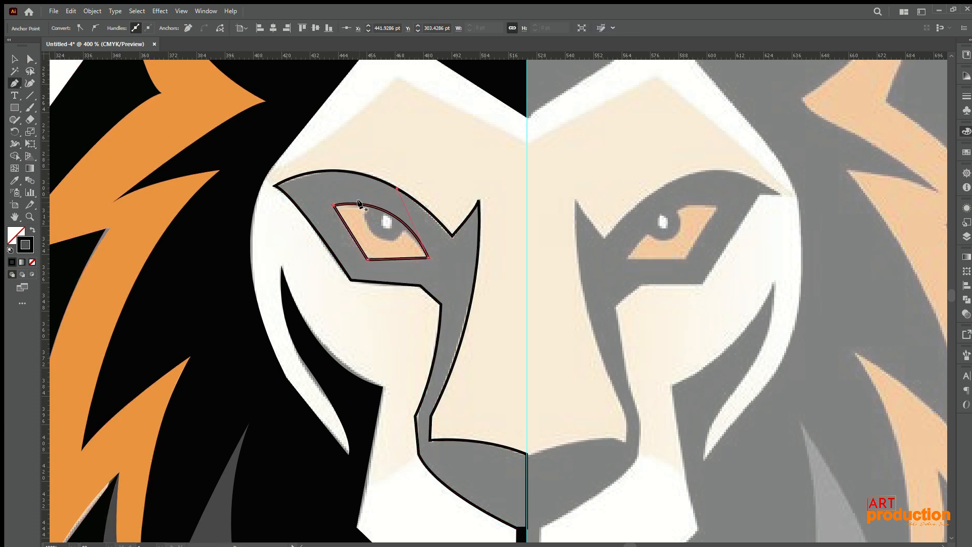
{"action": "left_click_drag", "start_coordinate": [378, 240], "coordinate": [382, 244]}
{"action": "key", "text": "ctrl+z"}
{"action": "key", "text": "ctrl+z"}
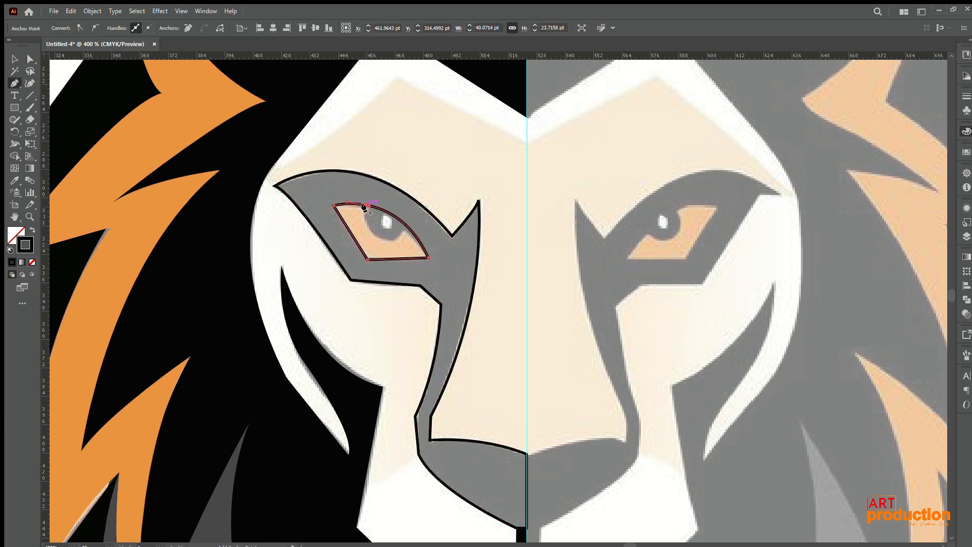
{"action": "left_click", "coordinate": [366, 205]}
{"action": "left_click", "coordinate": [366, 205], "text": "alt"}
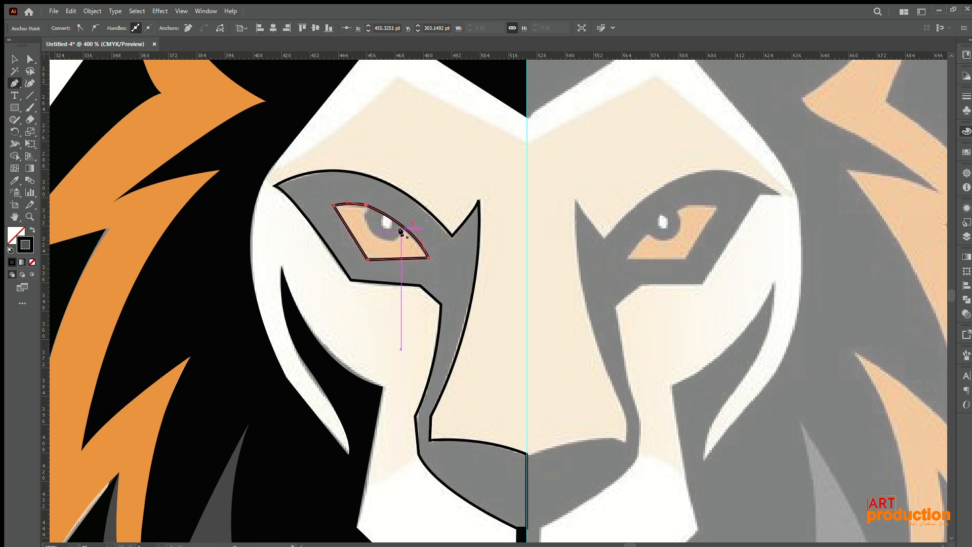
Step: Trace the pupil as a closed path with a rounded lower side, cut off by the eye's upper edge
{"action": "left_click", "coordinate": [401, 230]}
{"action": "left_click", "coordinate": [373, 232]}
{"action": "left_click_drag", "start_coordinate": [346, 216], "coordinate": [356, 213]}
{"action": "left_click", "coordinate": [371, 207]}
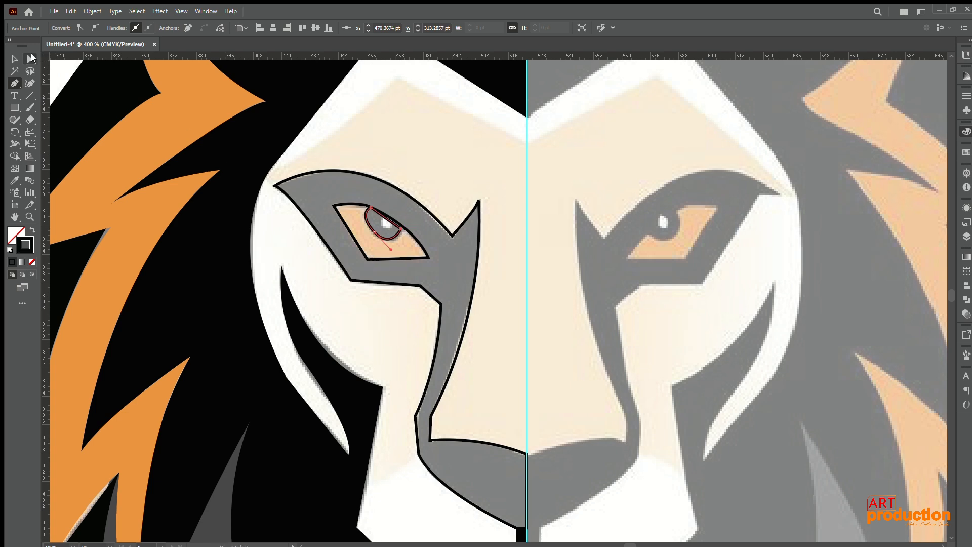
Step: Reshape the pupil's rounded lower curve to match the reference and give the pupil a black fill with no stroke
{"action": "left_click", "coordinate": [30, 59]}
{"action": "scroll", "coordinate": [423, 228], "scroll_direction": "up", "scroll_amount": 6}
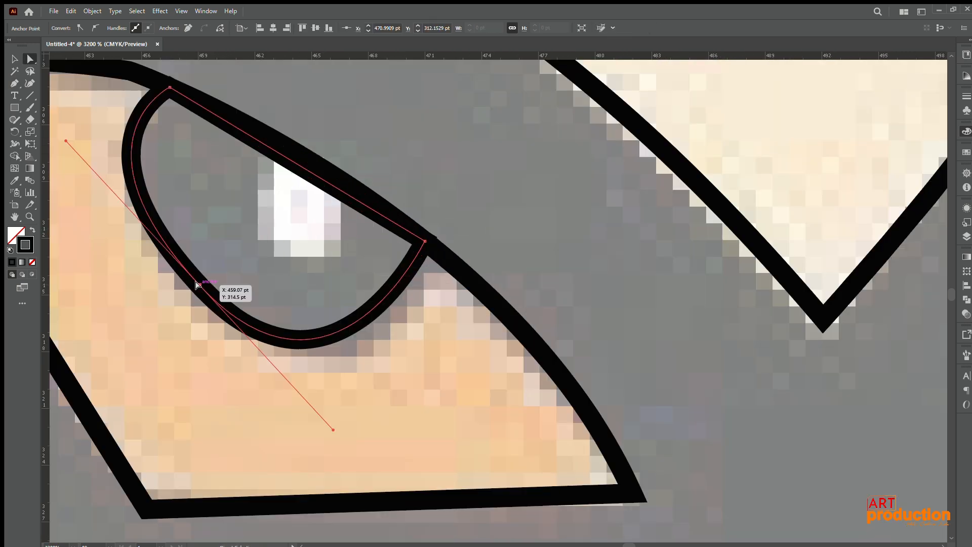
{"action": "mouse_move", "coordinate": [198, 284]}
{"action": "left_mouse_down"}
{"action": "mouse_move", "coordinate": [173, 286]}
{"action": "mouse_move", "coordinate": [180, 290]}
{"action": "left_mouse_up"}
{"action": "left_click_drag", "start_coordinate": [175, 220], "coordinate": [339, 281]}
{"action": "left_click_drag", "start_coordinate": [211, 204], "coordinate": [241, 225]}
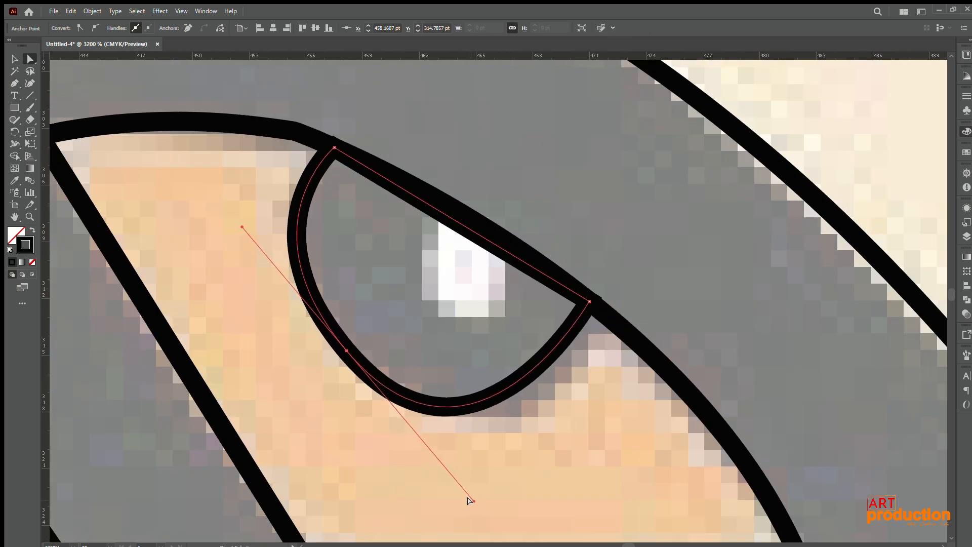
{"action": "left_click_drag", "start_coordinate": [470, 501], "coordinate": [470, 474]}
{"action": "left_click_drag", "start_coordinate": [586, 304], "coordinate": [565, 363]}
{"action": "left_click", "coordinate": [32, 231]}
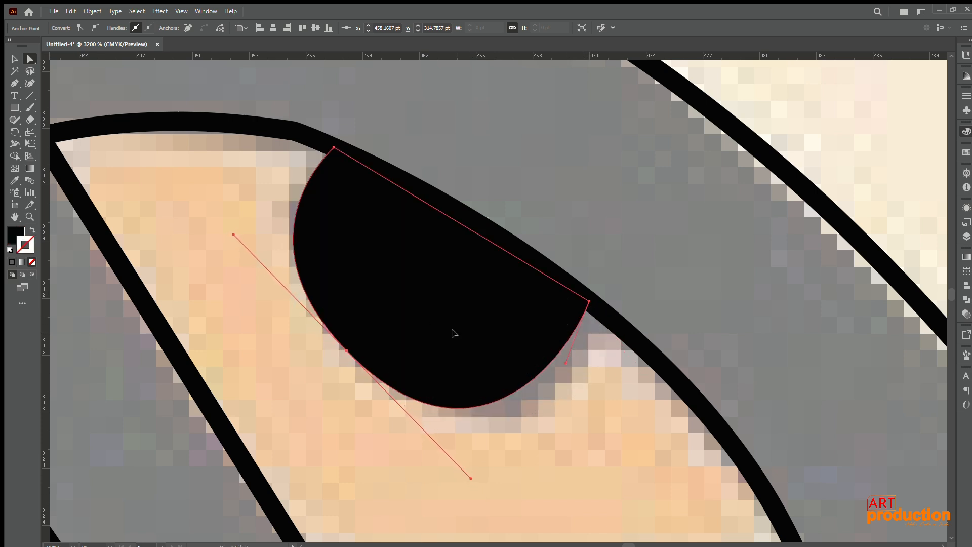
Step: Duplicate the pupil, shrink the copy to about 5.7 × 5 pt, and place it in the pupil's upper part
{"action": "left_click_drag", "start_coordinate": [454, 333], "coordinate": [460, 382]}
{"action": "left_click", "coordinate": [13, 59]}
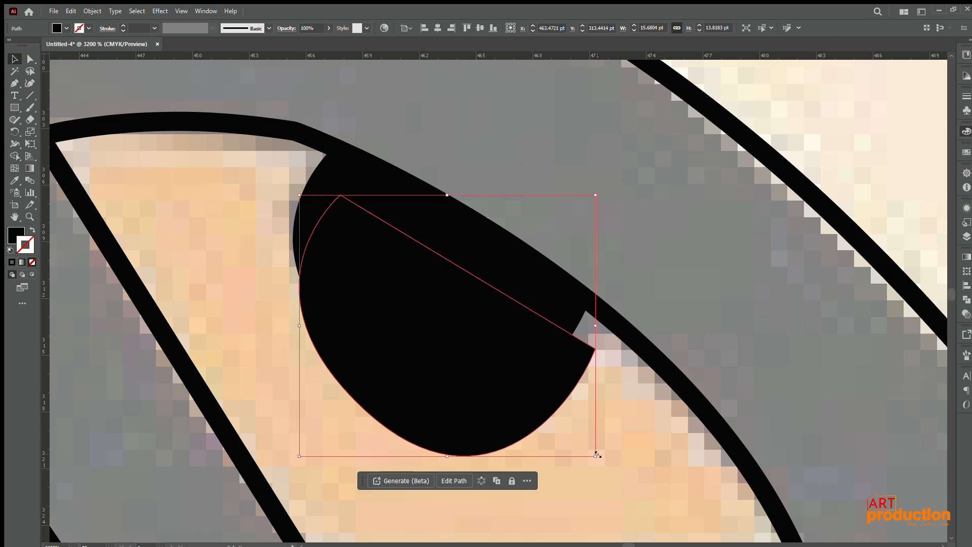
{"action": "left_click_drag", "start_coordinate": [595, 456], "coordinate": [501, 372]}
{"action": "left_click_drag", "start_coordinate": [437, 338], "coordinate": [426, 237]}
Step: Recolour the small pupil copy light grey and nudge it slightly towards the nose as the eye's highlight
{"action": "left_click", "coordinate": [16, 234]}
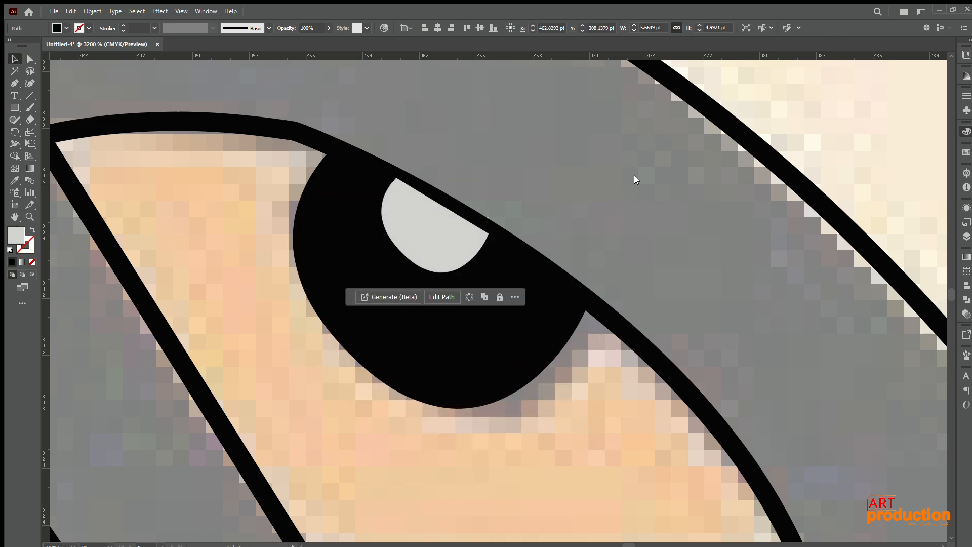
{"action": "scroll", "coordinate": [616, 260], "scroll_direction": "down", "scroll_amount": 1}
{"action": "left_click_drag", "start_coordinate": [473, 246], "coordinate": [485, 255]}
{"action": "left_click_drag", "start_coordinate": [485, 255], "coordinate": [484, 254]}
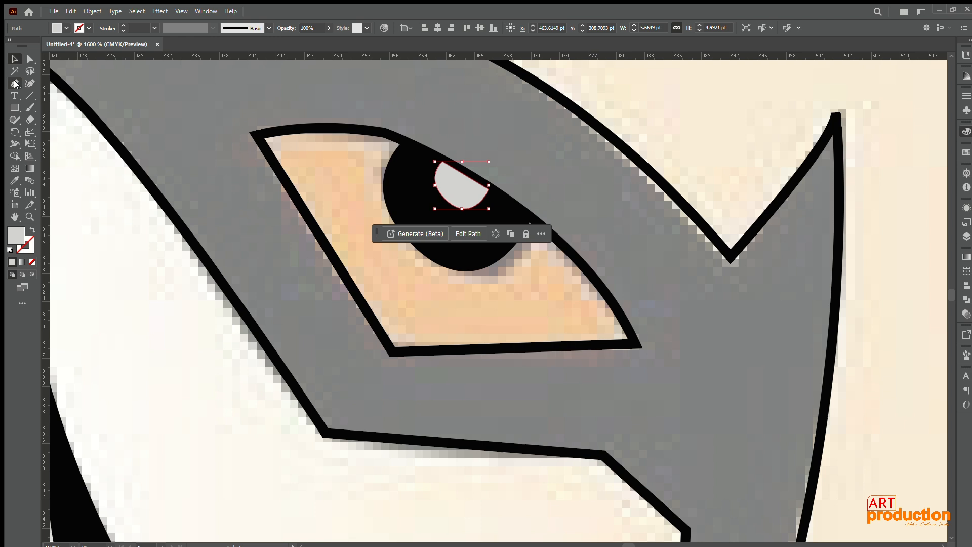
Step: Trace the iris area over the whole eye opening as a closed light grey shape inside the outline
{"action": "key", "text": "ctrl+shift+a"}
{"action": "key", "text": "p"}
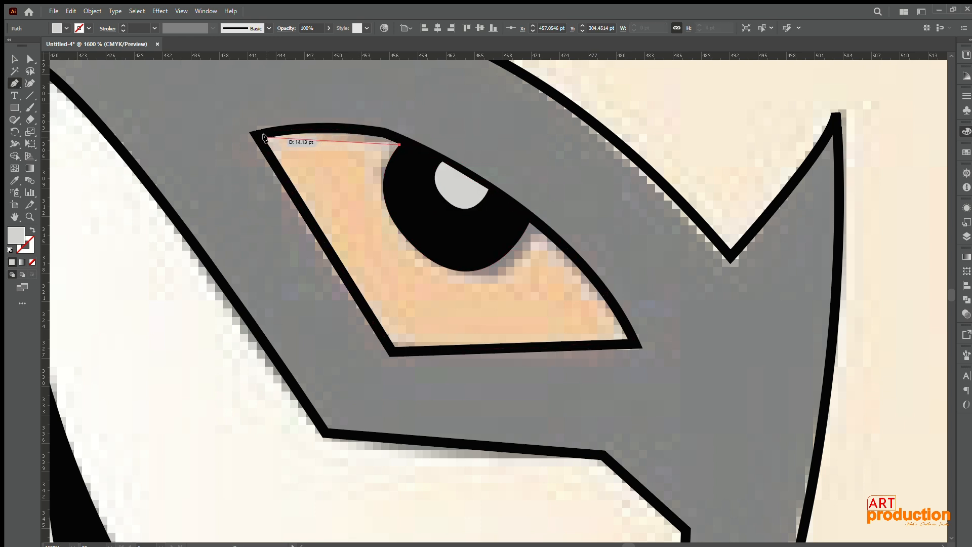
{"action": "left_click_drag", "start_coordinate": [265, 137], "coordinate": [166, 156]}
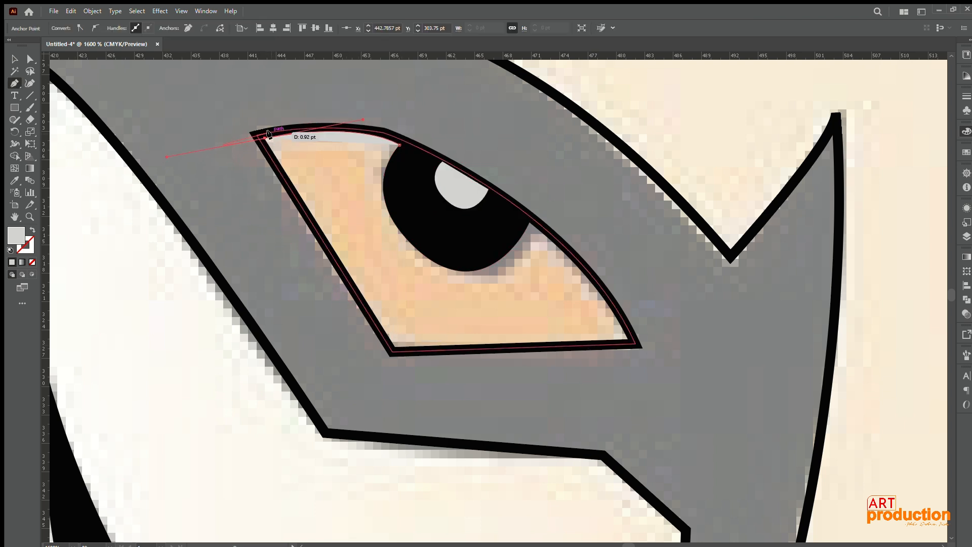
{"action": "left_click", "coordinate": [394, 347]}
{"action": "left_click", "coordinate": [631, 344]}
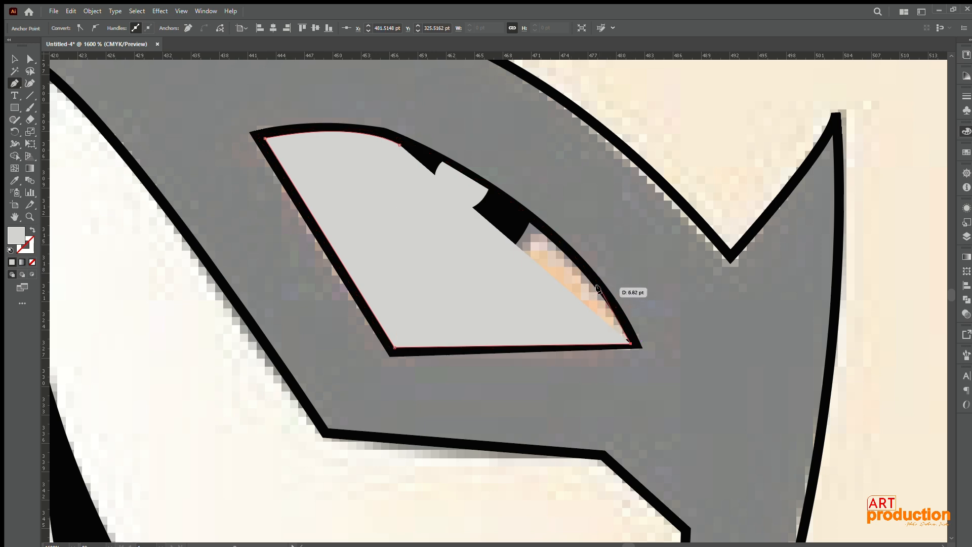
{"action": "left_click", "coordinate": [611, 294]}
{"action": "left_click", "coordinate": [466, 173]}
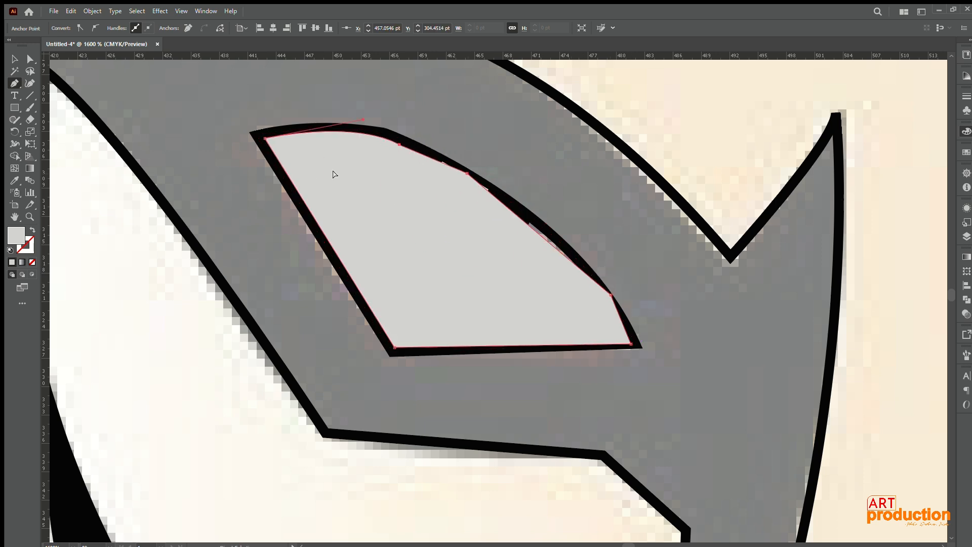
Step: Send the iris shape behind the pupil and highlight and fill it with orange sampled from the mane
{"action": "key", "text": "ctrl+bracketleft"}
{"action": "scroll", "coordinate": [158, 236], "scroll_direction": "down", "scroll_amount": 3}
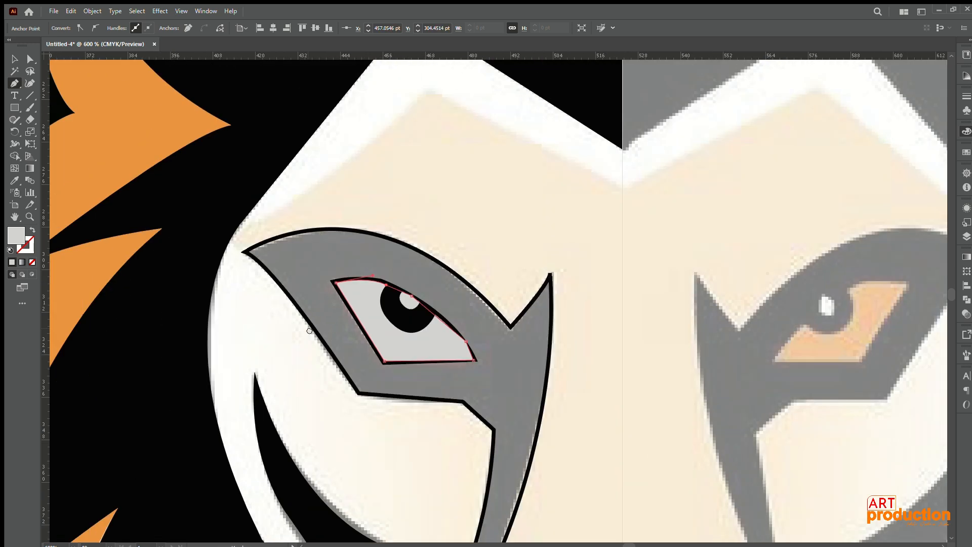
{"action": "left_click_drag", "start_coordinate": [193, 265], "coordinate": [320, 269]}
{"action": "key", "text": "i"}
{"action": "left_click", "coordinate": [261, 153]}
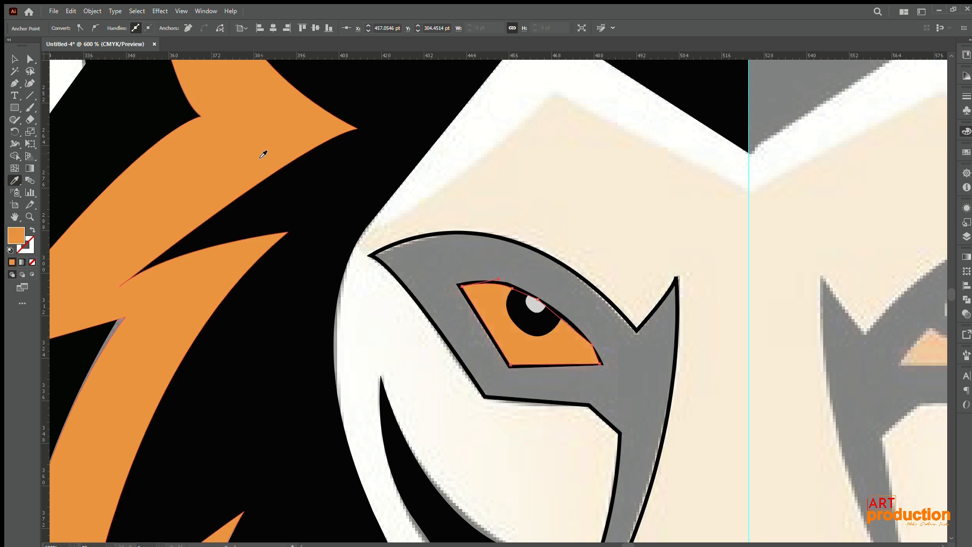
Step: Swap the stroke and fill of the eye-and-nose marking so it becomes solid black, and deselect it
{"action": "key", "text": "v"}
{"action": "left_click", "coordinate": [667, 405]}
{"action": "left_click", "coordinate": [33, 230]}
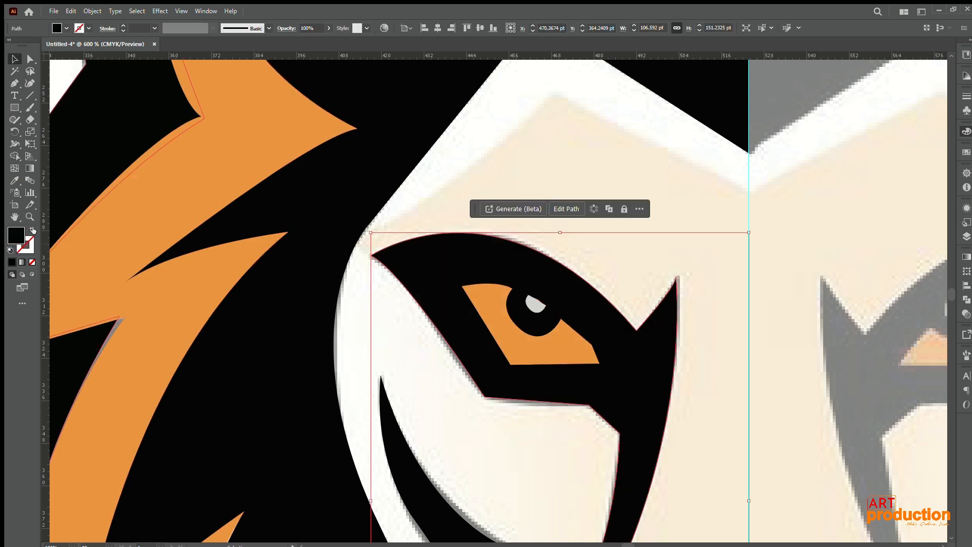
{"action": "scroll", "coordinate": [564, 356], "scroll_direction": "down", "scroll_amount": 4}
{"action": "left_click", "coordinate": [521, 307]}
{"action": "mouse_move", "coordinate": [584, 369]}
{"action": "left_mouse_down"}
{"action": "mouse_move", "coordinate": [547, 297]}
{"action": "mouse_move", "coordinate": [433, 219]}
{"action": "left_mouse_up"}
{"action": "scroll", "coordinate": [510, 307], "scroll_direction": "up", "scroll_amount": 3}
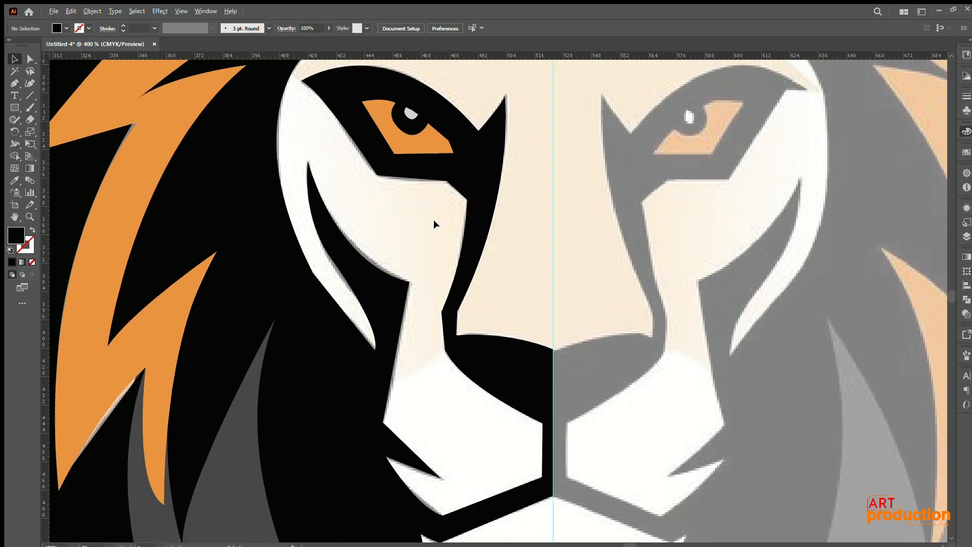
{"action": "scroll", "coordinate": [433, 220], "scroll_direction": "down", "scroll_amount": 2}
{"action": "left_click_drag", "start_coordinate": [541, 250], "coordinate": [501, 256]}
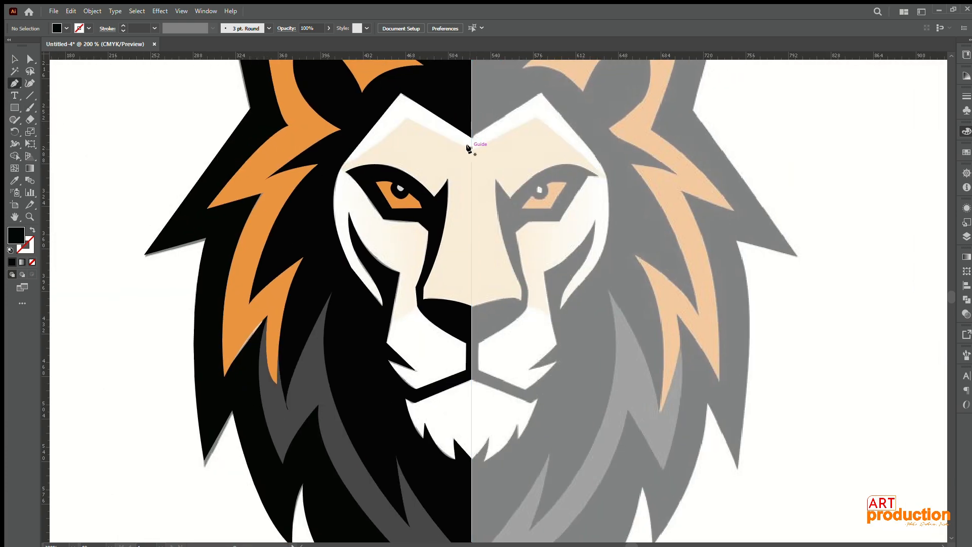
{"action": "left_click", "coordinate": [469, 148]}
{"action": "key", "text": "ctrl+semicolon"}
{"action": "key", "text": "ctrl+z"}
Step: Start the face base path on the centre guide at the forehead, tracing over the brow peak to the temple
{"action": "scroll", "coordinate": [468, 156], "scroll_direction": "up", "scroll_amount": 4}
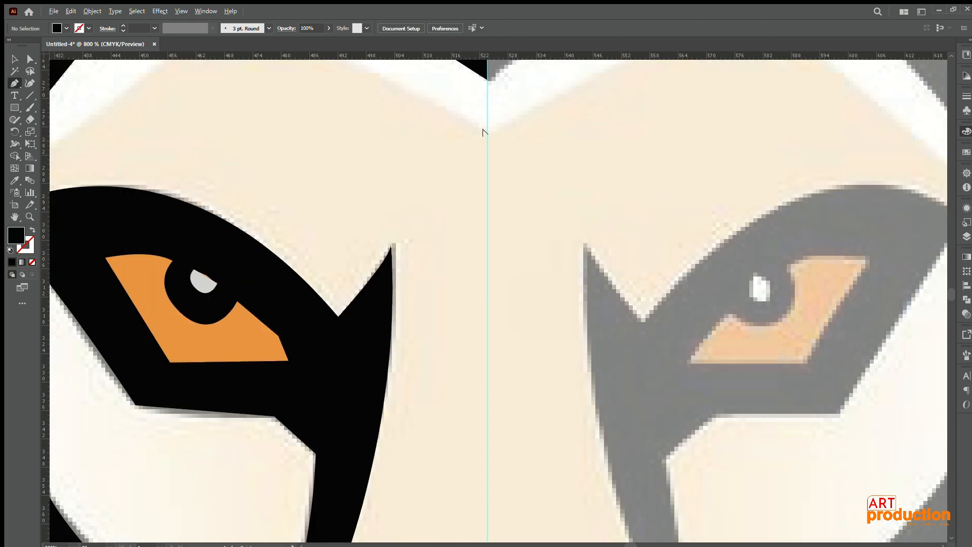
{"action": "left_click", "coordinate": [485, 131]}
{"action": "scroll", "coordinate": [482, 137], "scroll_direction": "down", "scroll_amount": 2}
{"action": "left_click_drag", "start_coordinate": [483, 136], "coordinate": [475, 211]}
{"action": "left_click", "coordinate": [471, 186]}
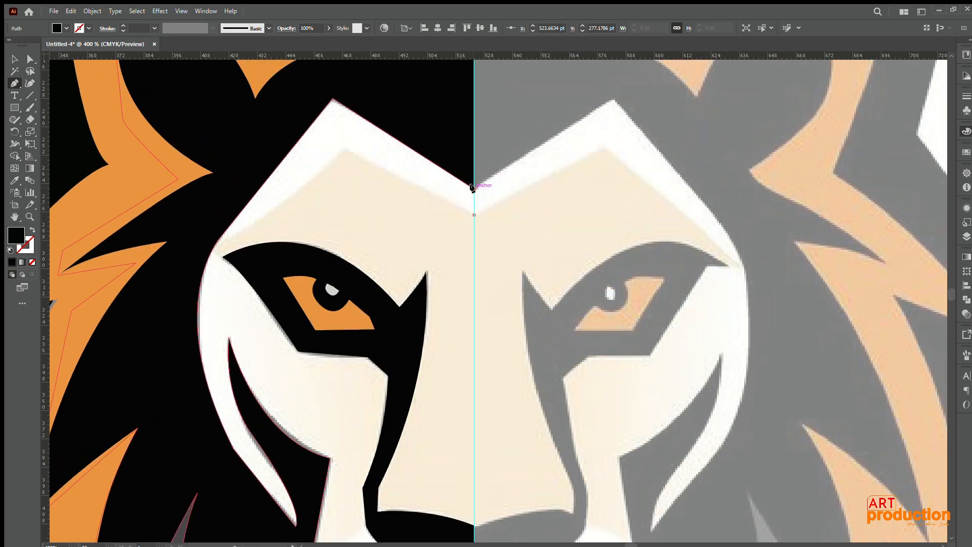
{"action": "left_click", "coordinate": [332, 99]}
{"action": "left_click", "coordinate": [210, 252]}
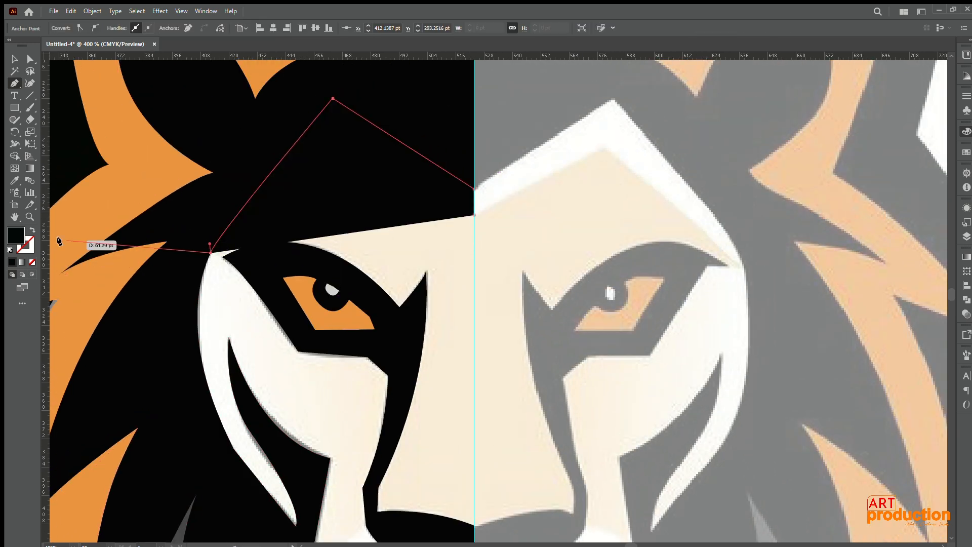
Step: Switch the face base path to stroke only and curve it outside the cheek to the white cheek stripe's lower tip
{"action": "left_click", "coordinate": [33, 230]}
{"action": "left_click_drag", "start_coordinate": [199, 278], "coordinate": [282, 165]}
{"action": "left_click_drag", "start_coordinate": [376, 410], "coordinate": [611, 457]}
{"action": "scroll", "coordinate": [509, 502], "scroll_direction": "down", "scroll_amount": 3}
{"action": "left_click", "coordinate": [377, 238]}
{"action": "left_click_drag", "start_coordinate": [378, 192], "coordinate": [364, 279]}
{"action": "left_click_drag", "start_coordinate": [448, 466], "coordinate": [407, 282]}
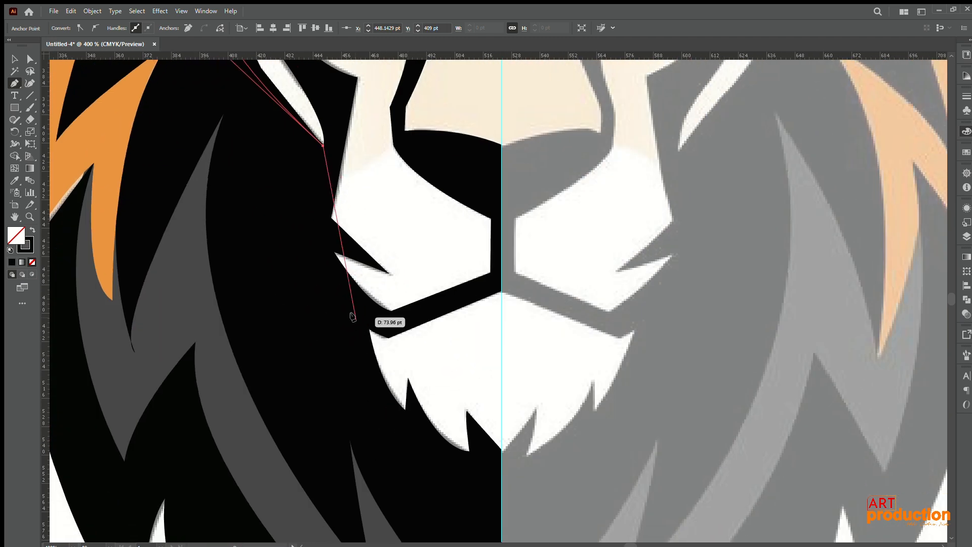
Step: Continue the face base path loosely around the muzzle and chin, then up the centre guide into the nose
{"action": "left_click", "coordinate": [322, 255]}
{"action": "left_click", "coordinate": [404, 450]}
{"action": "left_click", "coordinate": [475, 471]}
{"action": "left_click", "coordinate": [501, 471]}
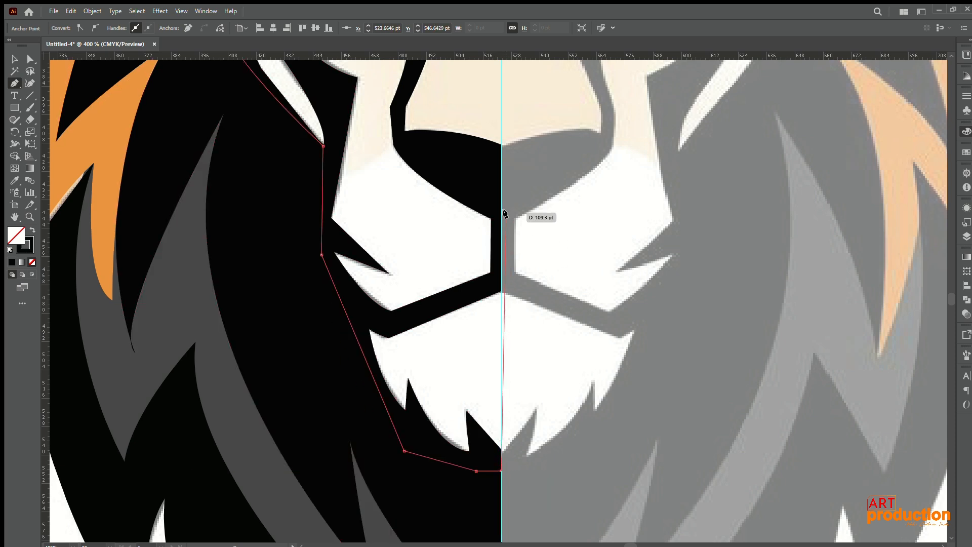
{"action": "left_click", "coordinate": [501, 211]}
Step: Continue the face base path from the nose's outer corner across the top of the white muzzle to its outer edge
{"action": "left_click_drag", "start_coordinate": [478, 213], "coordinate": [557, 440]}
{"action": "left_click", "coordinate": [476, 366]}
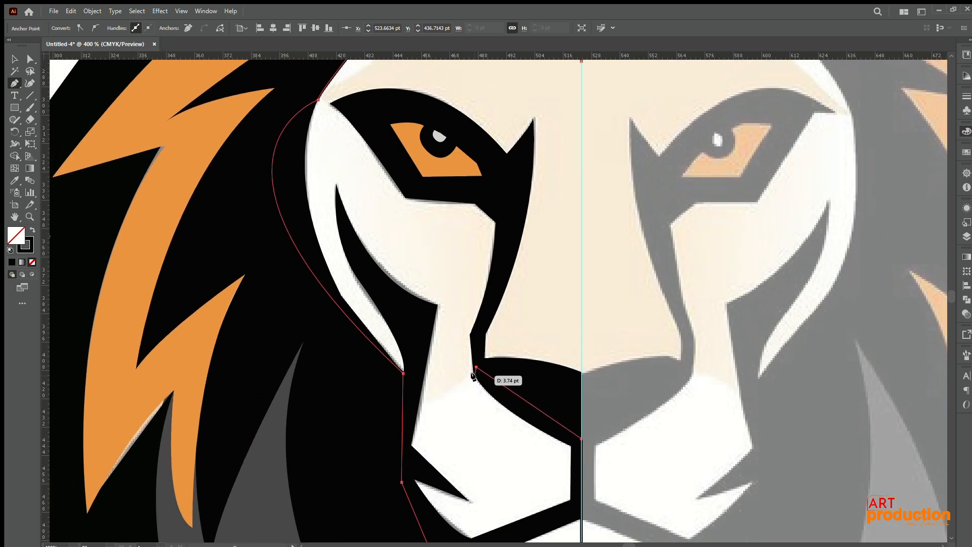
{"action": "left_click", "coordinate": [417, 409]}
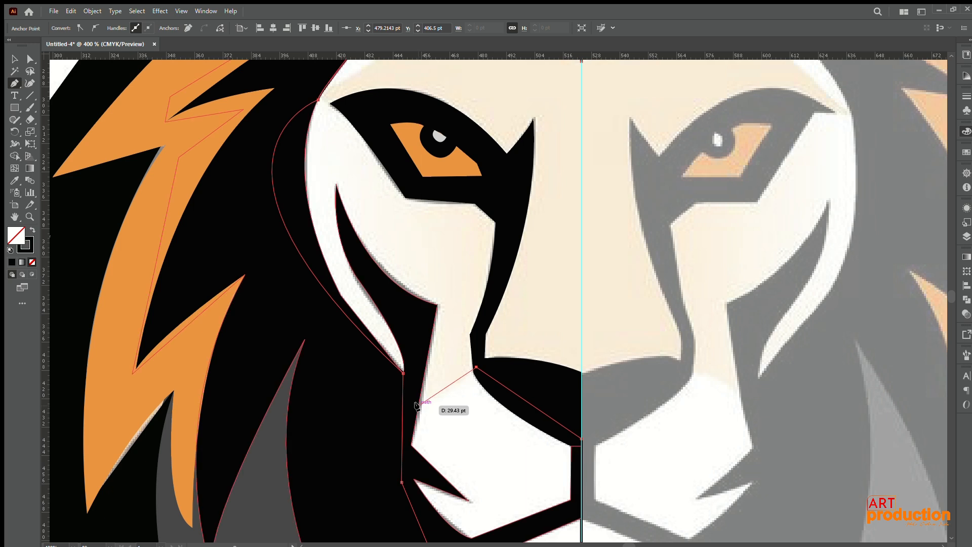
{"action": "left_click_drag", "start_coordinate": [417, 337], "coordinate": [454, 463]}
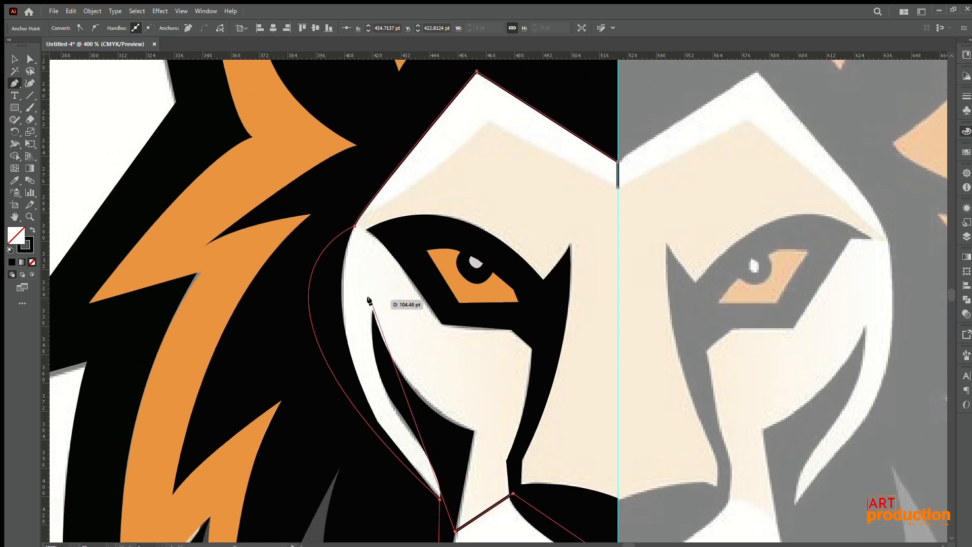
Step: Carry the face base path up the cheek to the temple and along the inner forehead edge, closing it at the guide
{"action": "left_click_drag", "start_coordinate": [366, 257], "coordinate": [487, 126]}
{"action": "left_click", "coordinate": [367, 256]}
{"action": "left_click", "coordinate": [355, 226]}
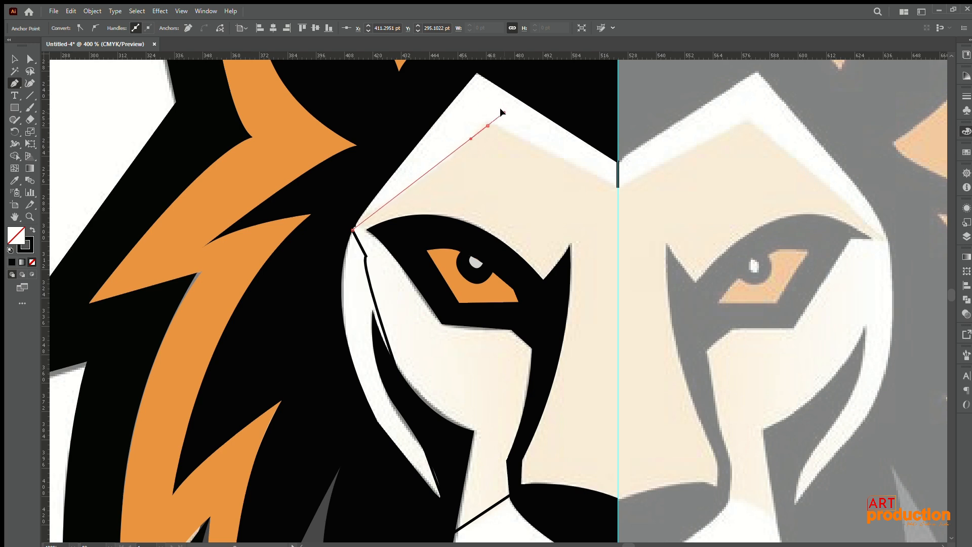
{"action": "left_click", "coordinate": [488, 126]}
{"action": "left_click", "coordinate": [618, 187]}
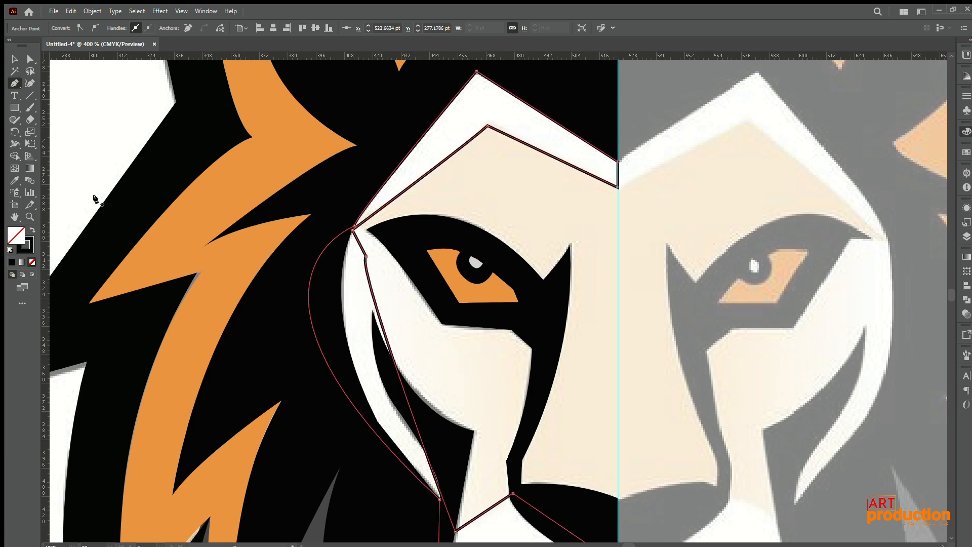
Step: Fill the closed face base shape with white sampled from the colour swatches, leaving it without a stroke
{"action": "left_click", "coordinate": [33, 229]}
{"action": "key", "text": "i"}
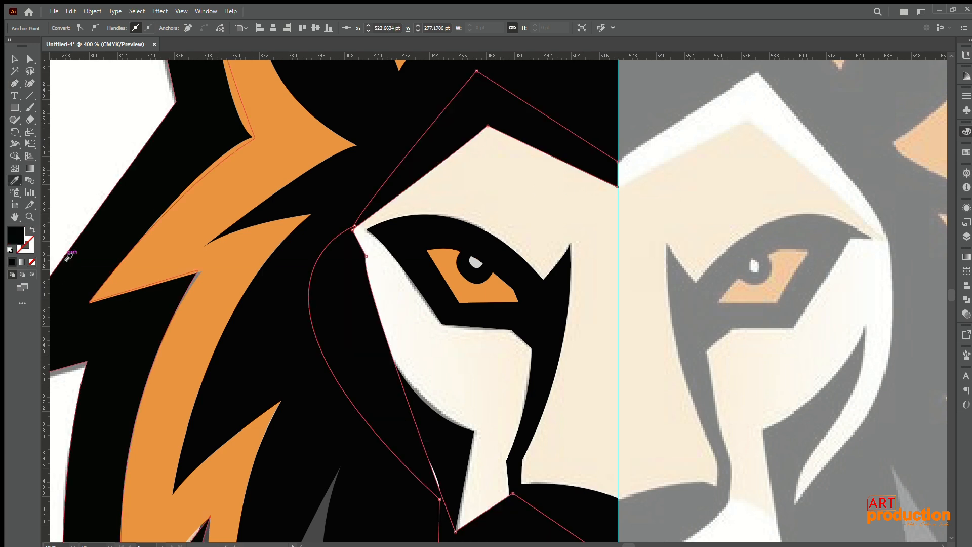
{"action": "left_click_drag", "start_coordinate": [82, 264], "coordinate": [477, 322]}
{"action": "left_click", "coordinate": [387, 283]}
{"action": "key", "text": "ctrl+1"}
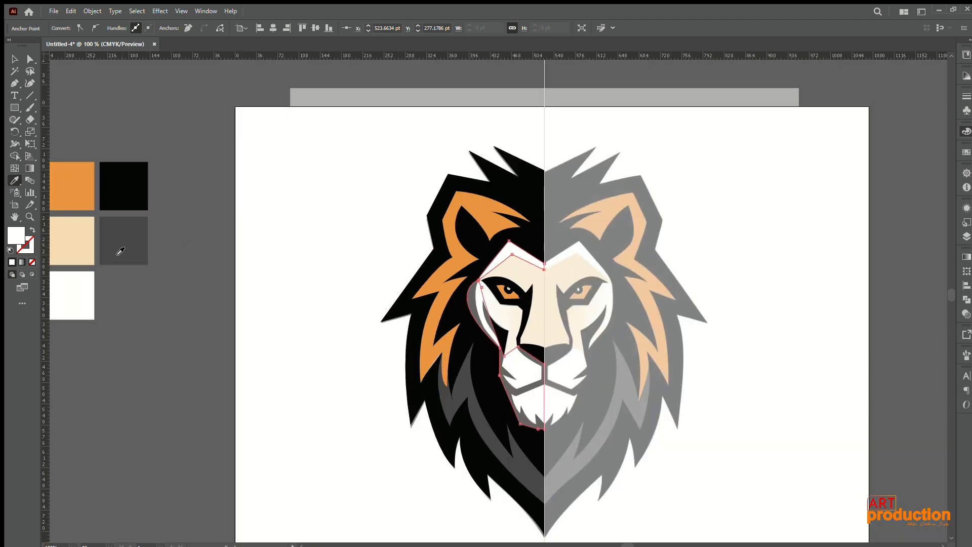
{"action": "left_click", "coordinate": [79, 271]}
Step: Send the white face base shape backward behind the black facial markings and deselect it
{"action": "key", "text": "v"}
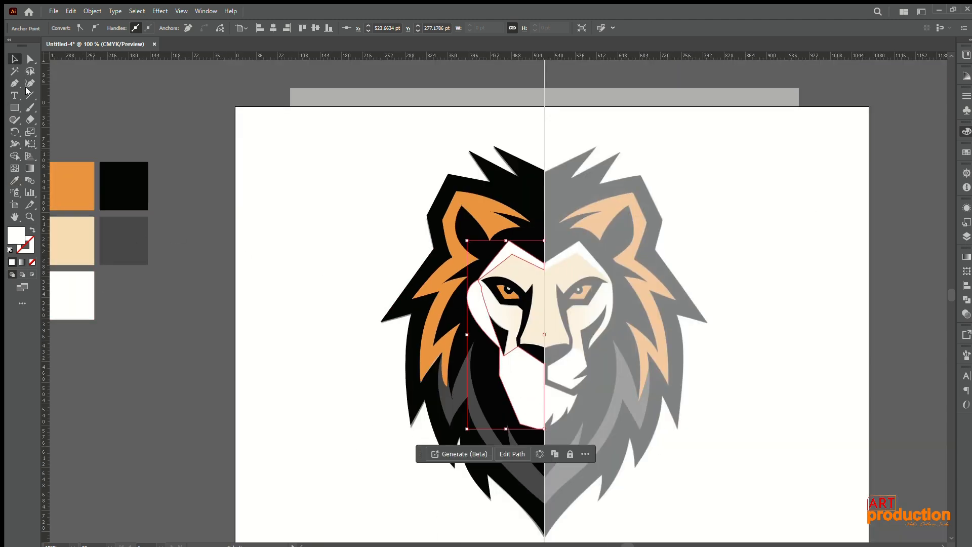
{"action": "key", "text": "ctrl+["}
{"action": "left_click", "coordinate": [749, 397]}
{"action": "scroll", "coordinate": [602, 403], "scroll_direction": "up", "scroll_amount": 4}
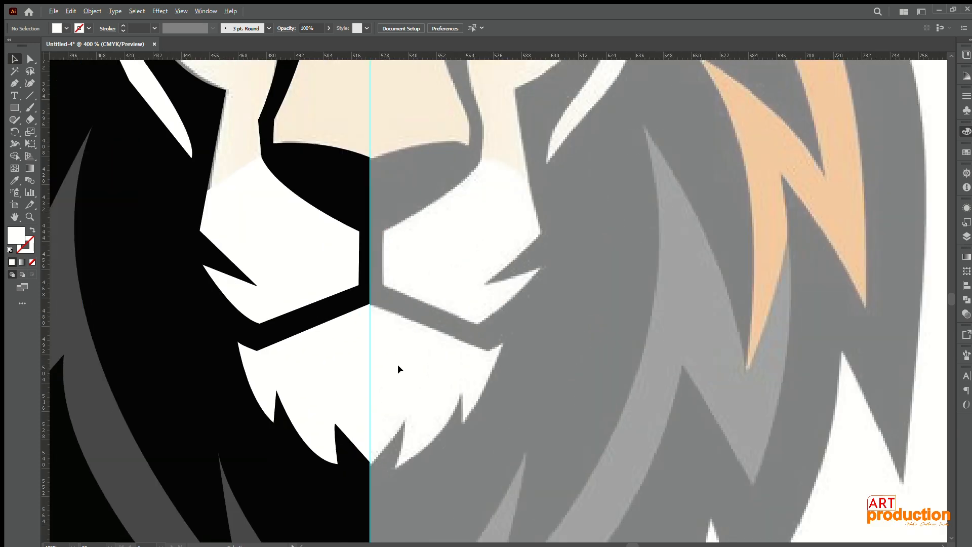
Step: Start the cream face path at the guide below the forehead notch, over the forehead peak and temple, curving down to the cheek's inner corner
{"action": "left_click_drag", "start_coordinate": [484, 381], "coordinate": [505, 420]}
{"action": "scroll", "coordinate": [506, 420], "scroll_direction": "down", "scroll_amount": 1}
{"action": "key", "text": "p"}
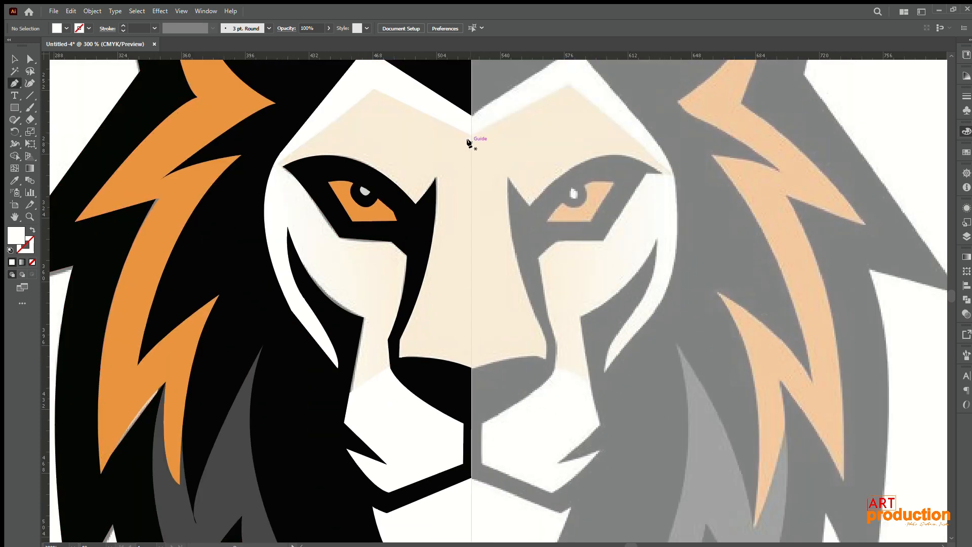
{"action": "left_click", "coordinate": [471, 143]}
{"action": "left_click", "coordinate": [471, 135]}
{"action": "left_click", "coordinate": [373, 88]}
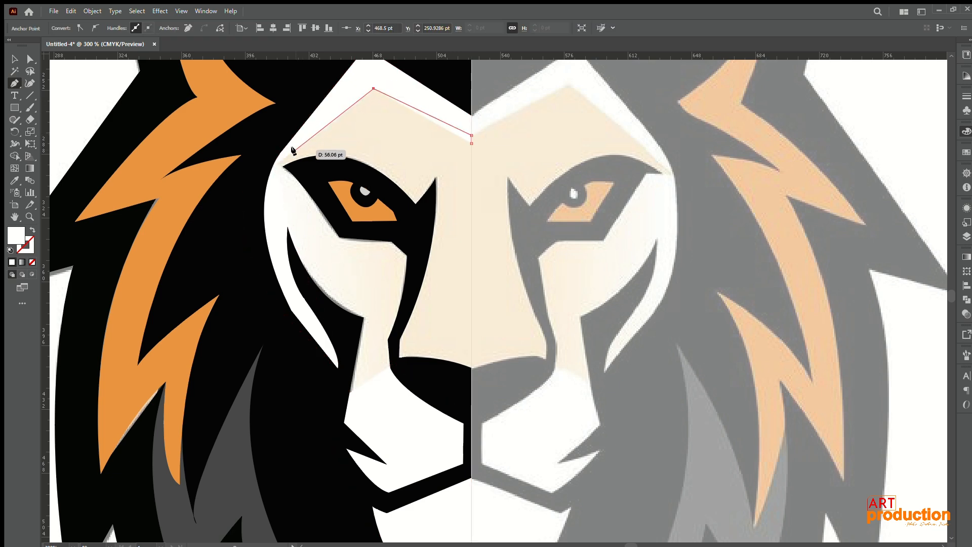
{"action": "left_click", "coordinate": [276, 164]}
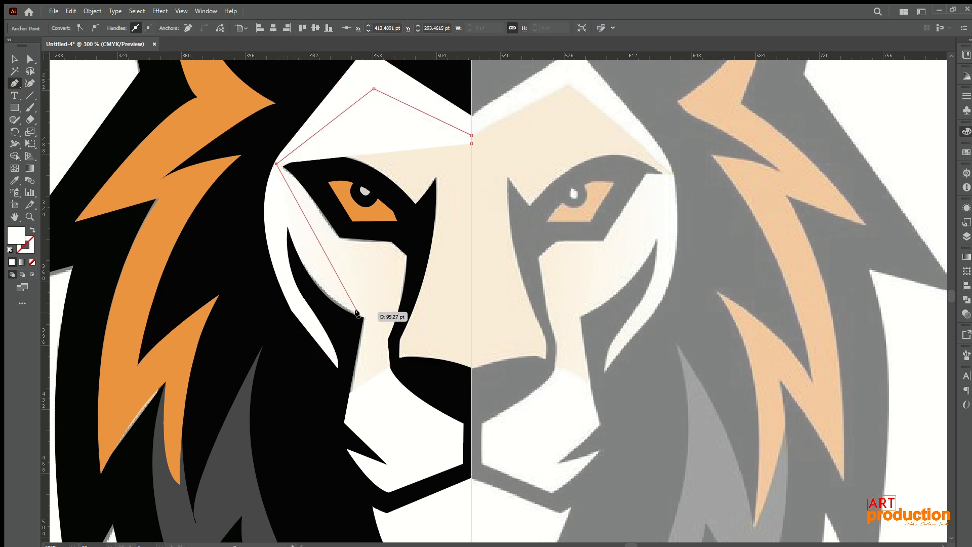
{"action": "left_click_drag", "start_coordinate": [363, 317], "coordinate": [450, 357]}
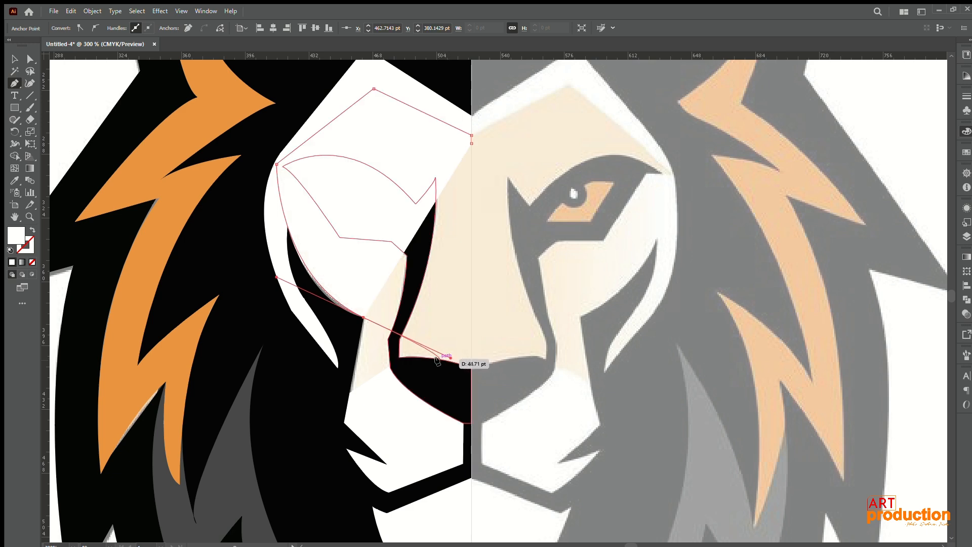
{"action": "left_click", "coordinate": [363, 317]}
{"action": "left_click", "coordinate": [32, 230]}
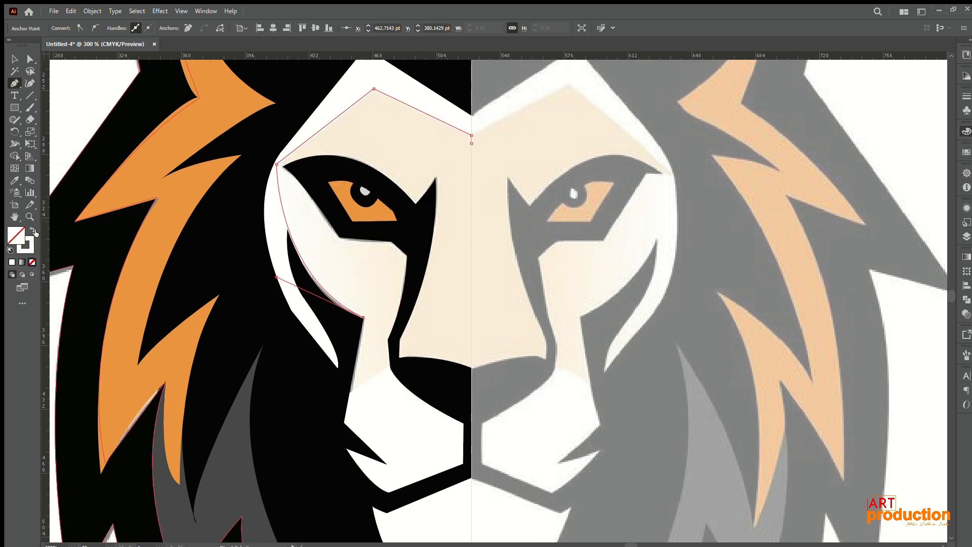
Step: Continue the cream face path down to the muzzle, up the nose's outer edge and along the lower edge of the eye marking
{"action": "left_click", "coordinate": [349, 392]}
{"action": "left_click", "coordinate": [390, 369]}
{"action": "left_click", "coordinate": [388, 338]}
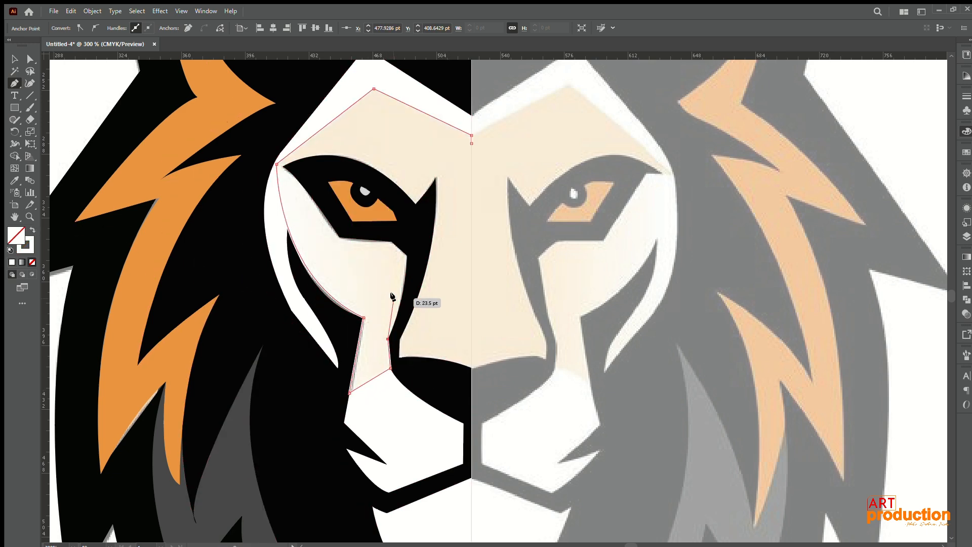
{"action": "left_click_drag", "start_coordinate": [406, 256], "coordinate": [395, 233]}
{"action": "left_click", "coordinate": [392, 242]}
{"action": "left_click", "coordinate": [339, 236]}
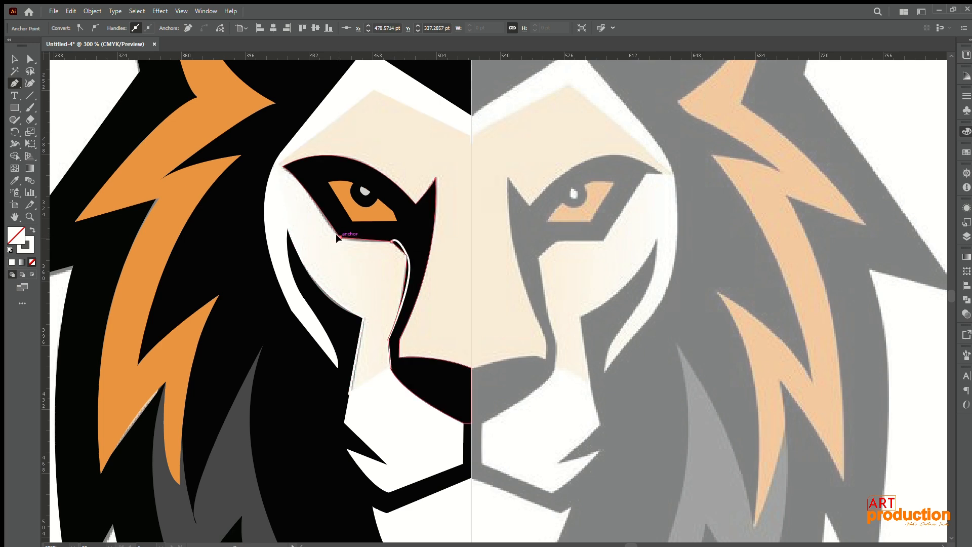
Step: Run the path to the eye's outer corner, back beneath the black eye and nose markings to the guide, and close it at the forehead
{"action": "left_click", "coordinate": [281, 166]}
{"action": "left_click", "coordinate": [270, 166]}
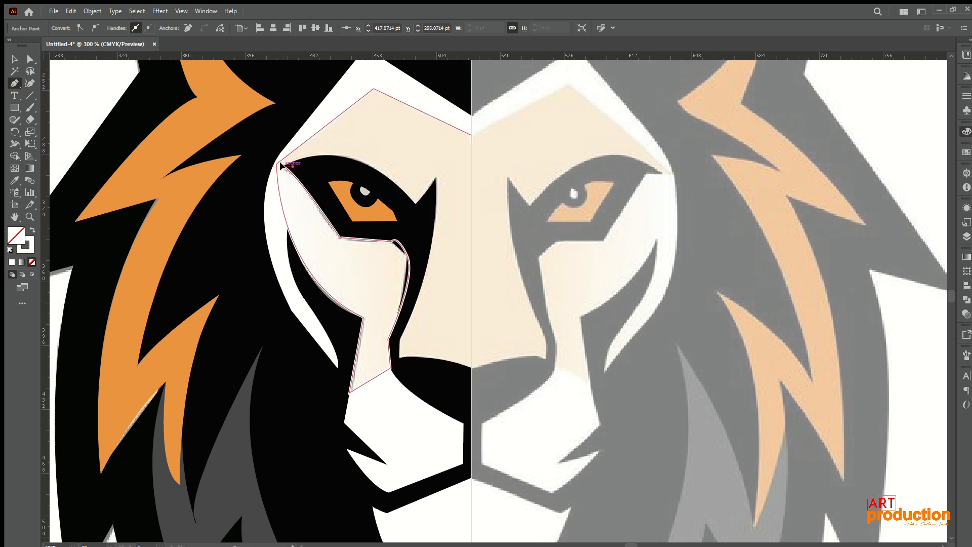
{"action": "left_click", "coordinate": [420, 218]}
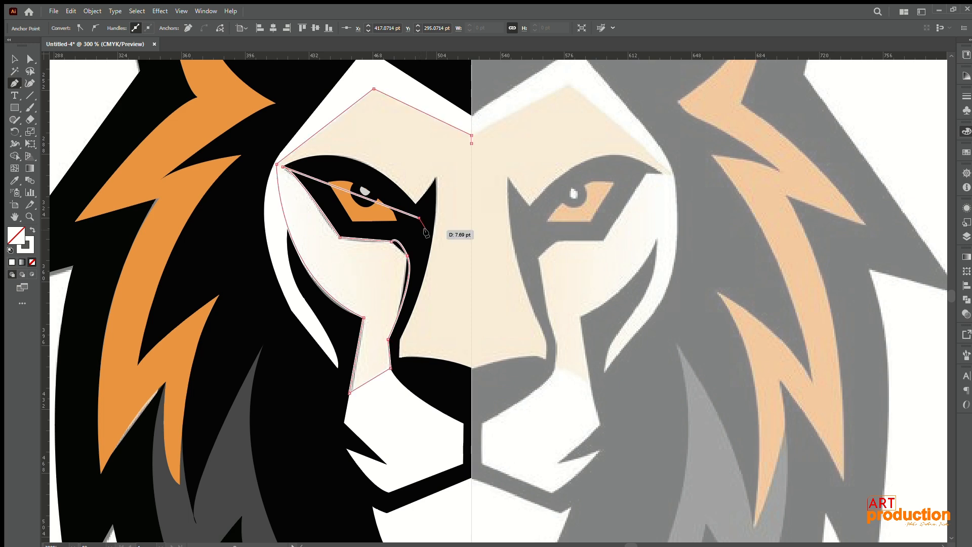
{"action": "left_click", "coordinate": [418, 277]}
{"action": "left_click", "coordinate": [397, 344]}
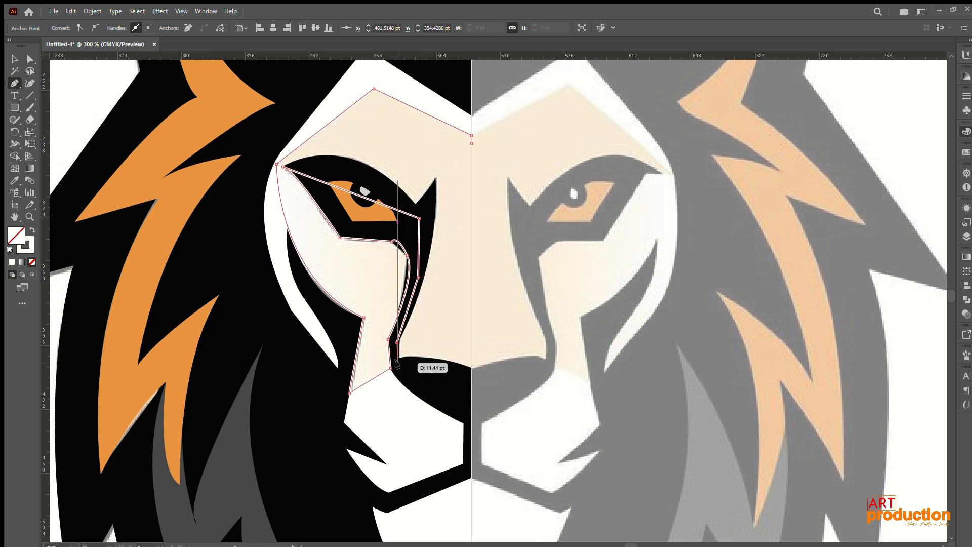
{"action": "left_click", "coordinate": [398, 363]}
{"action": "left_click", "coordinate": [471, 372]}
{"action": "left_click", "coordinate": [471, 136]}
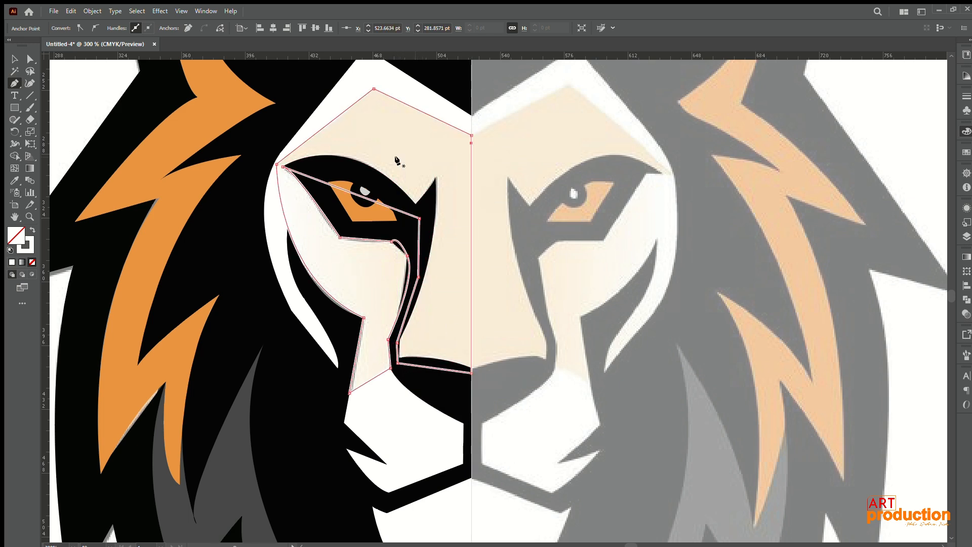
Step: Fill the closed face shape with cream sampled from the colour swatches, without a stroke, and send it backward behind the black facial markings
{"action": "key", "text": "shift+x"}
{"action": "scroll", "coordinate": [264, 266], "scroll_direction": "down", "scroll_amount": 2}
{"action": "scroll", "coordinate": [264, 266], "scroll_direction": "down", "scroll_amount": 1}
{"action": "left_click_drag", "start_coordinate": [268, 269], "coordinate": [571, 281]}
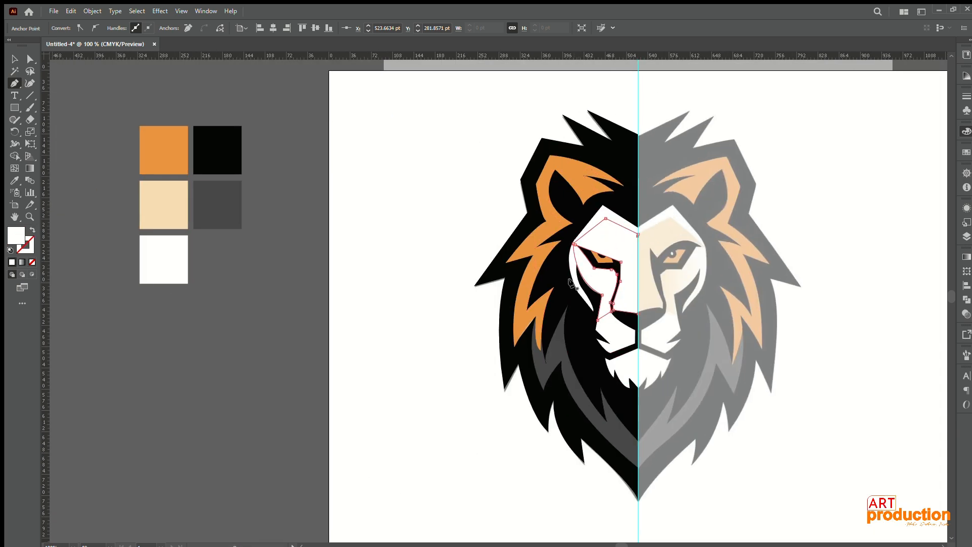
{"action": "key", "text": "i"}
{"action": "left_click", "coordinate": [173, 209]}
{"action": "key", "text": "v"}
{"action": "key", "text": "a"}
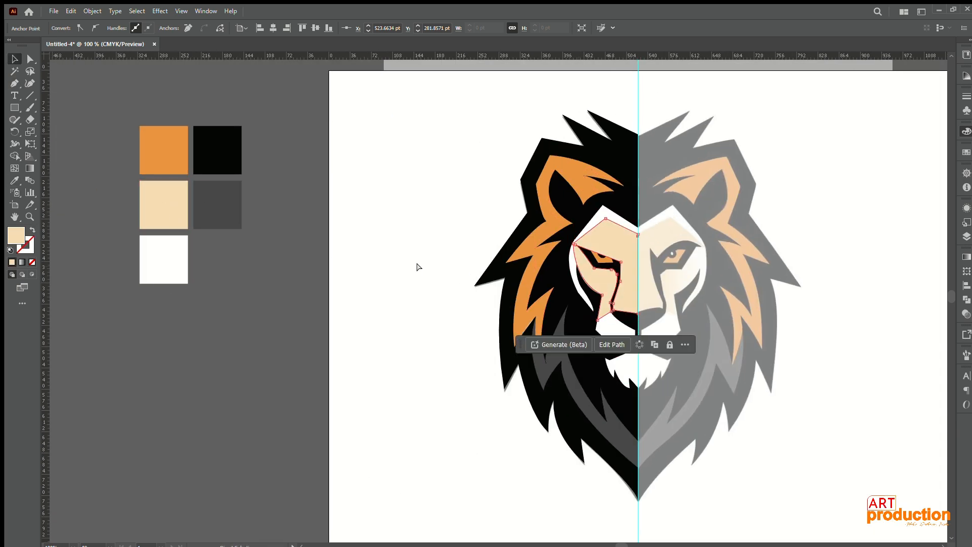
{"action": "key", "text": "ctrl+["}
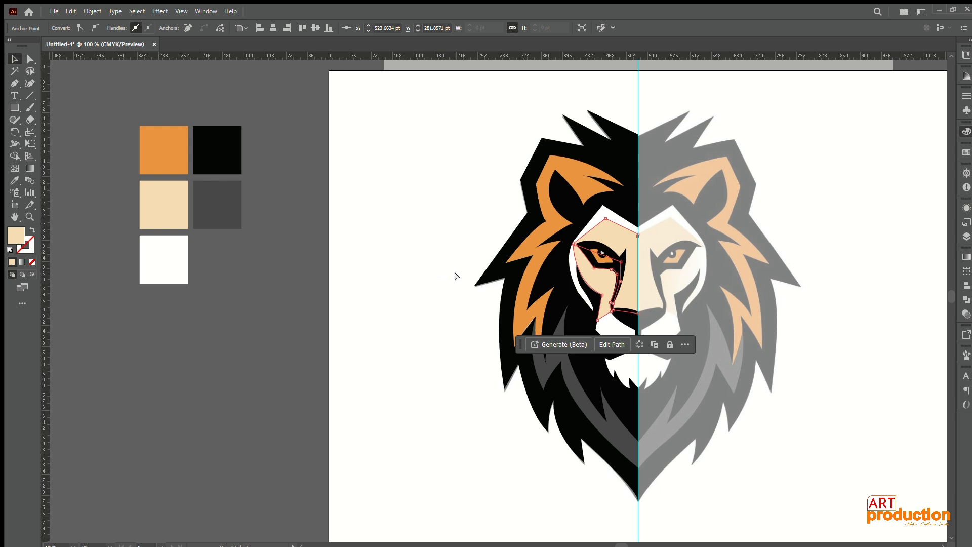
{"action": "left_click", "coordinate": [457, 248]}
Step: Select all traced shapes of the lion half, group them and deselect the group
{"action": "left_click_drag", "start_coordinate": [623, 346], "coordinate": [464, 303]}
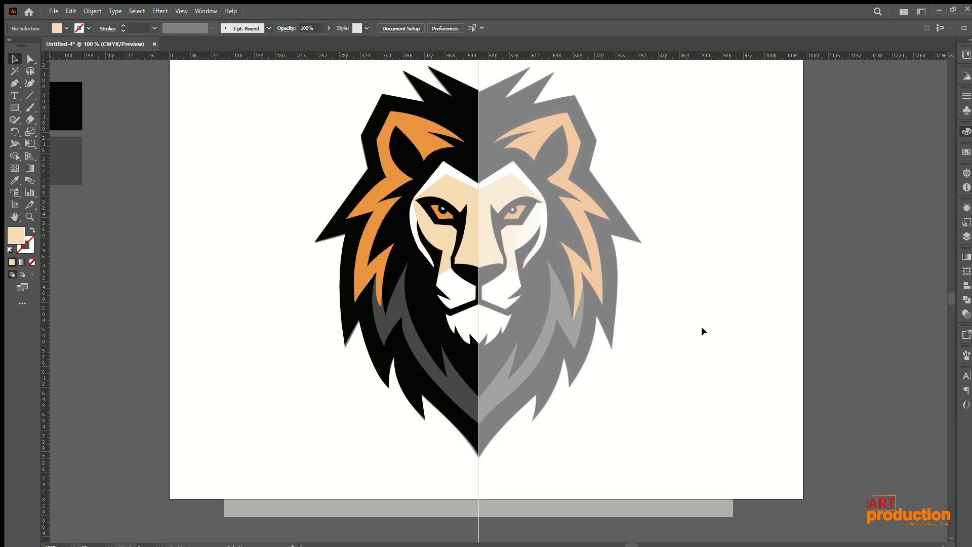
{"action": "scroll", "coordinate": [694, 327], "scroll_direction": "down", "scroll_amount": 2}
{"action": "left_click_drag", "start_coordinate": [694, 328], "coordinate": [494, 294]}
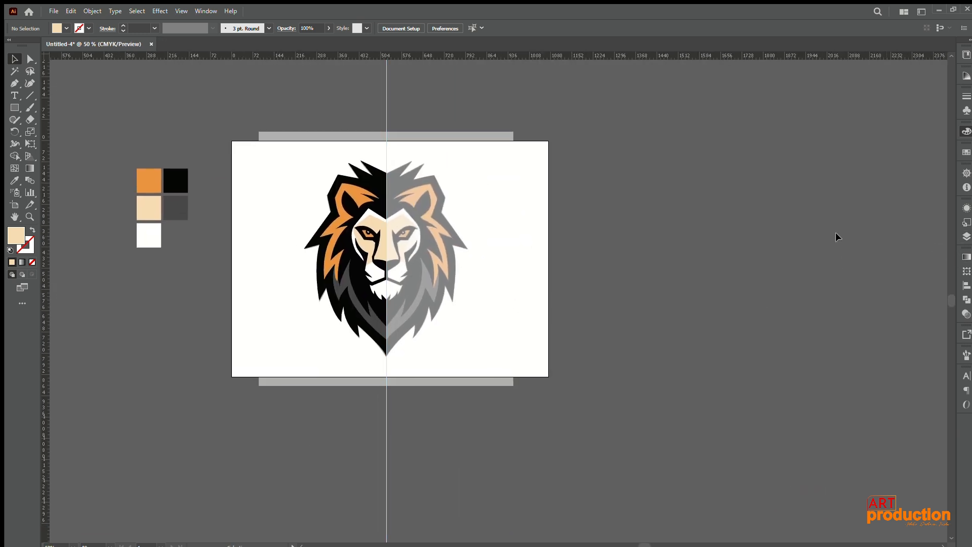
{"action": "left_click_drag", "start_coordinate": [439, 275], "coordinate": [481, 290]}
{"action": "left_click_drag", "start_coordinate": [335, 166], "coordinate": [427, 381]}
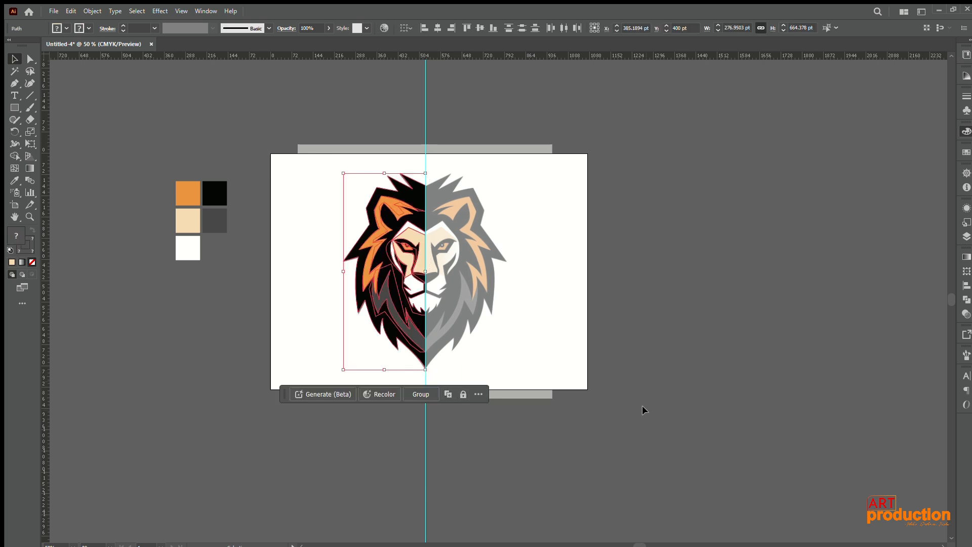
{"action": "left_click", "coordinate": [416, 392]}
{"action": "left_click", "coordinate": [497, 351]}
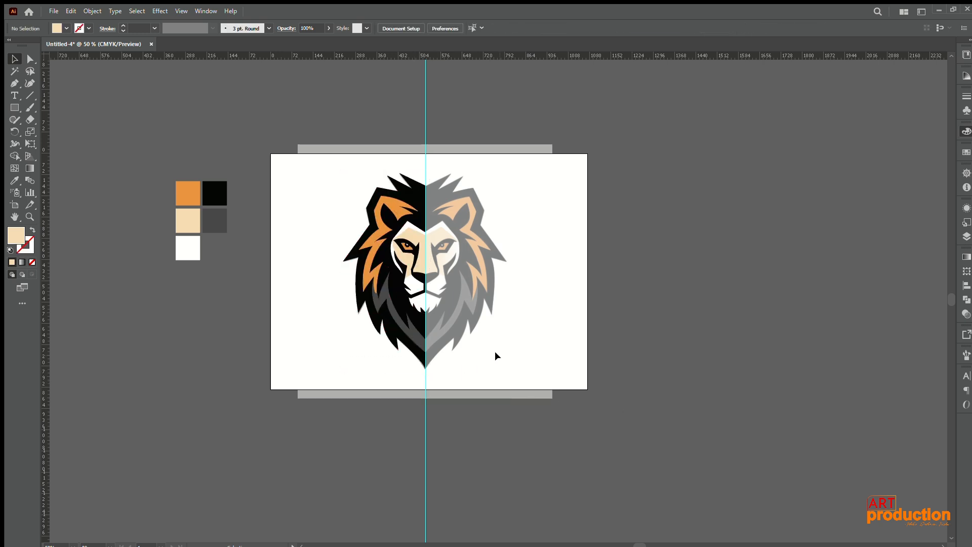
Step: Try moving the grouped lion half off the faded reference and undo the moves
{"action": "scroll", "coordinate": [400, 286], "scroll_direction": "up", "scroll_amount": 4}
{"action": "scroll", "coordinate": [400, 286], "scroll_direction": "down", "scroll_amount": 4}
{"action": "left_click_drag", "start_coordinate": [417, 267], "coordinate": [222, 411]}
{"action": "left_click", "coordinate": [271, 421]}
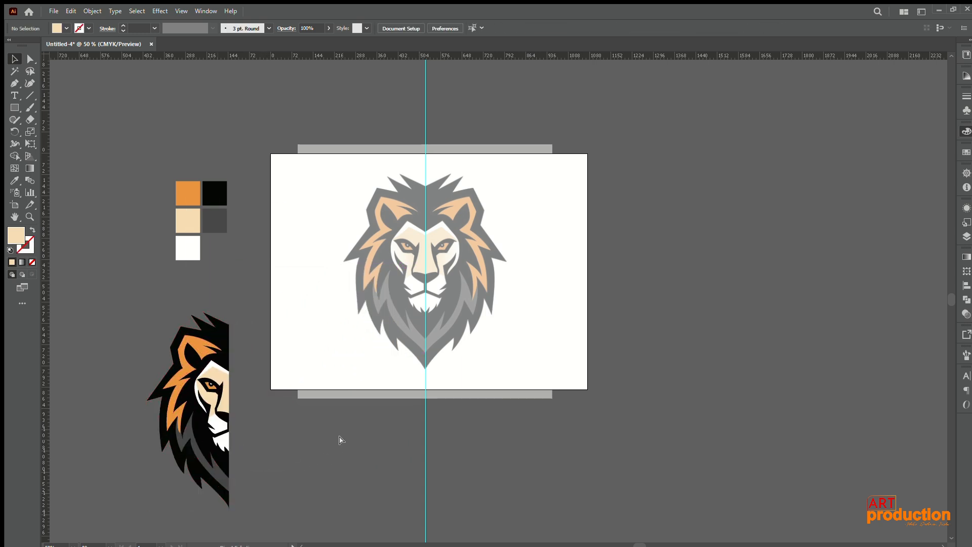
{"action": "key", "text": "ctrl+z"}
{"action": "left_click", "coordinate": [441, 331]}
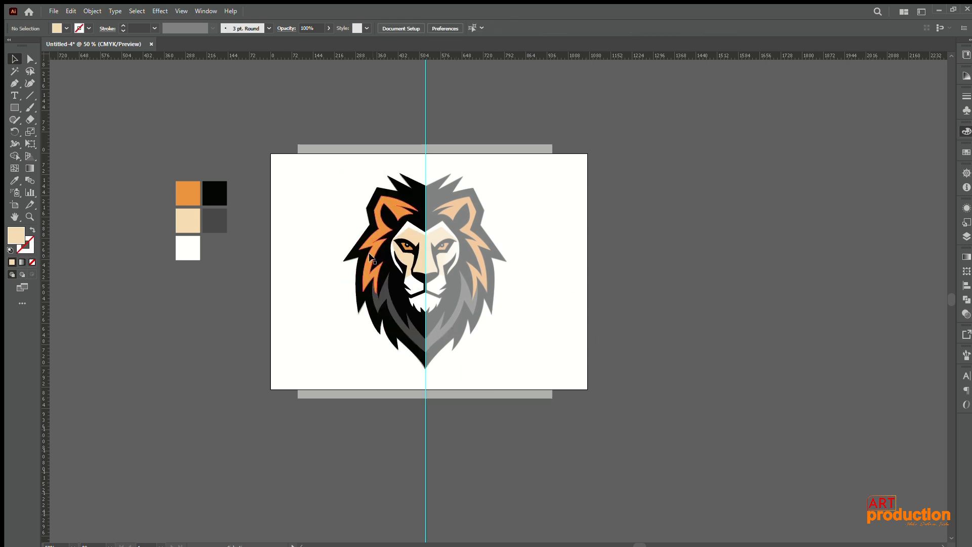
{"action": "left_click_drag", "start_coordinate": [372, 255], "coordinate": [338, 284]}
{"action": "key", "text": "ctrl+z"}
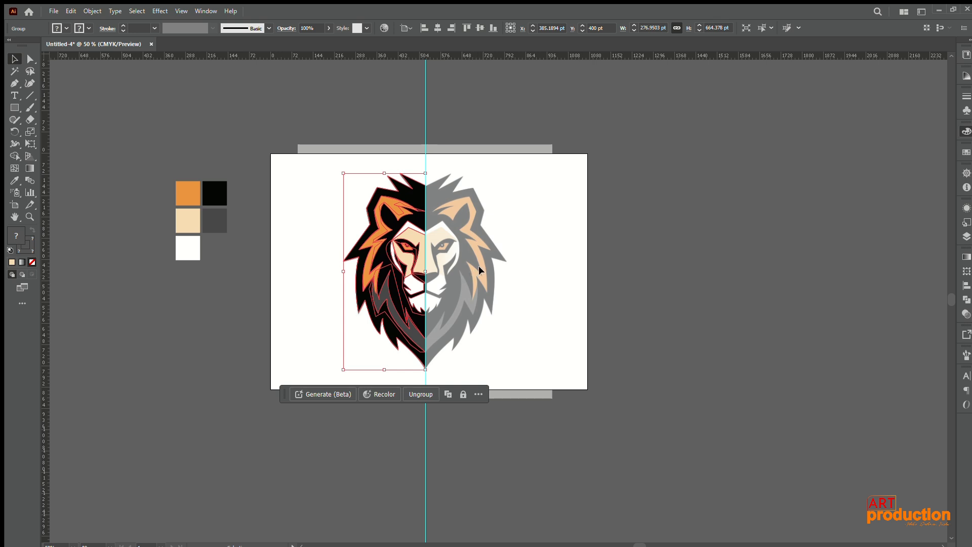
Step: Hide the faded reference and reflect a copy of the grouped lion half across the vertical axis
{"action": "left_click", "coordinate": [965, 236]}
{"action": "left_click", "coordinate": [842, 246]}
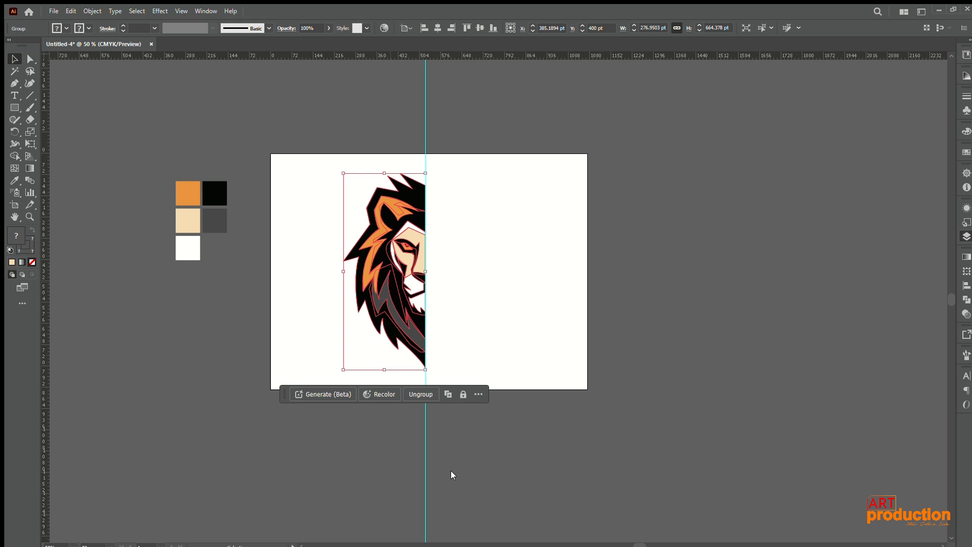
{"action": "left_click", "coordinate": [545, 411]}
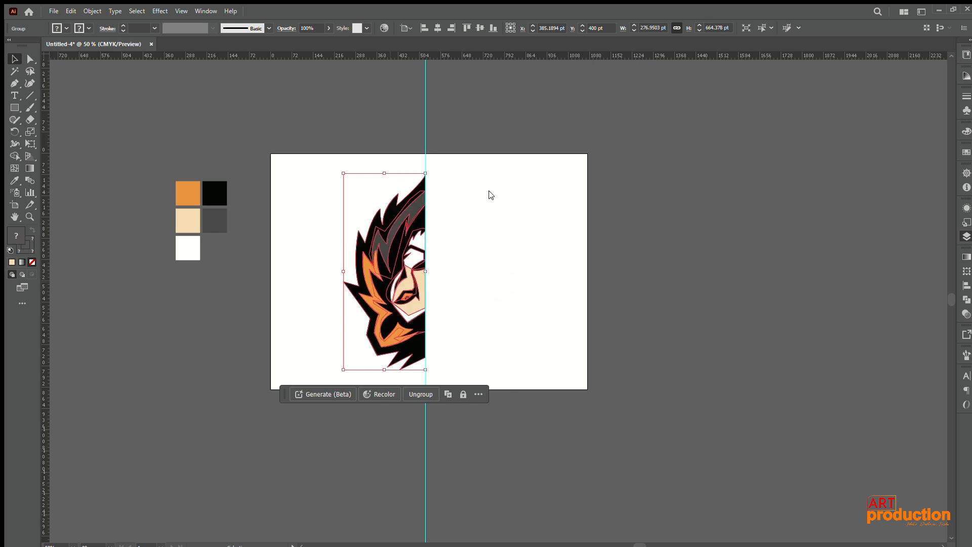
{"action": "key", "text": "ctrl+z"}
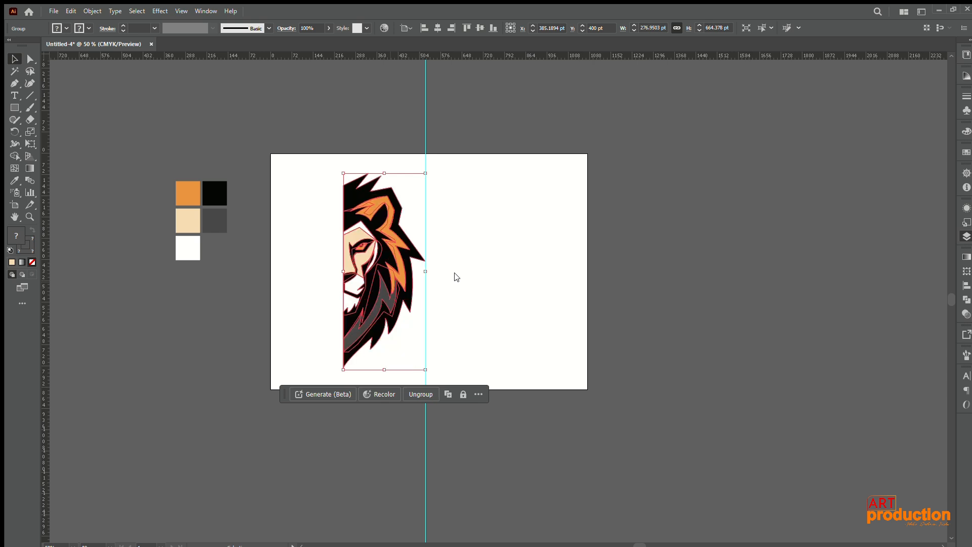
{"action": "left_click", "coordinate": [440, 291]}
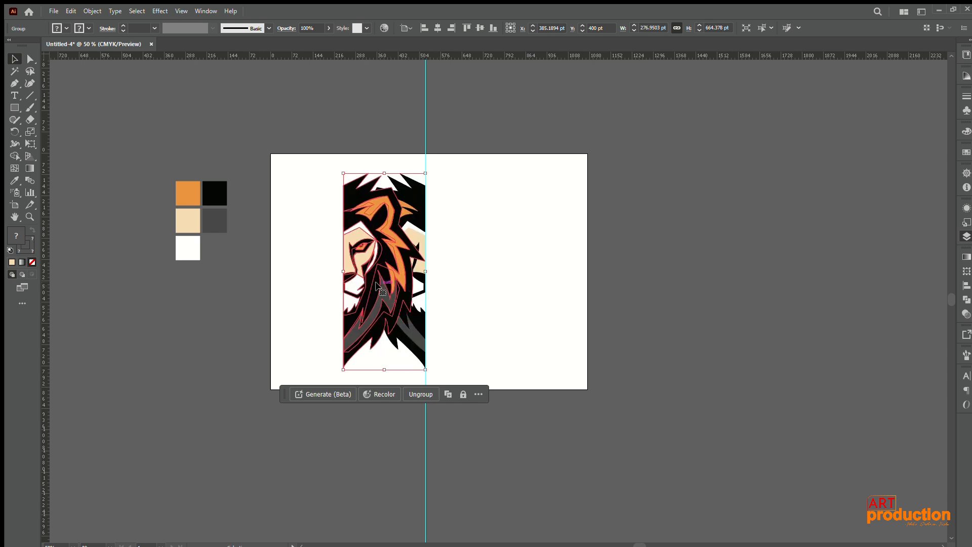
Step: Move the mirrored copy across the centre guide so its straight edge meets the original half, and deselect it
{"action": "left_click_drag", "start_coordinate": [377, 287], "coordinate": [463, 291]}
{"action": "key", "text": "ctrl+z"}
{"action": "left_click_drag", "start_coordinate": [389, 274], "coordinate": [472, 274]}
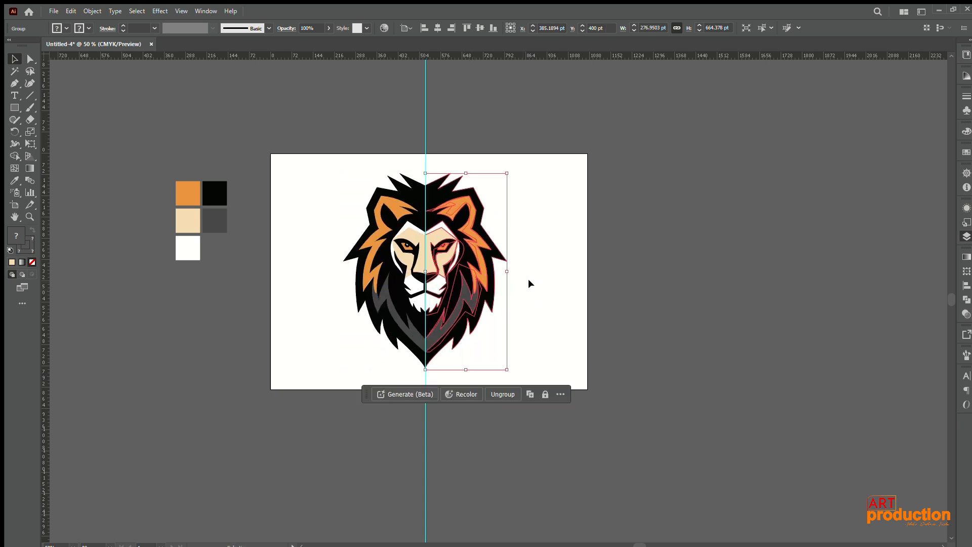
{"action": "left_click", "coordinate": [527, 284]}
Step: Hide the centre guide over the completed lion head
{"action": "scroll", "coordinate": [446, 287], "scroll_direction": "up", "scroll_amount": 4}
{"action": "scroll", "coordinate": [458, 294], "scroll_direction": "down", "scroll_amount": 3}
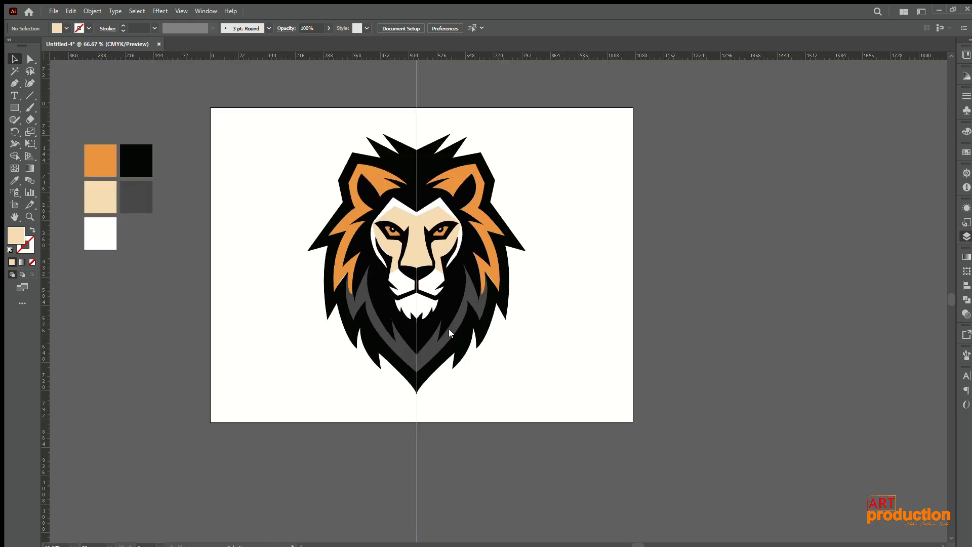
{"action": "key", "text": "ctrl+;"}
Step: Examine the completed lion logo up close and as a whole, checking the outlines of both halves and the seam between them
{"action": "scroll", "coordinate": [402, 263], "scroll_direction": "up", "scroll_amount": 5}
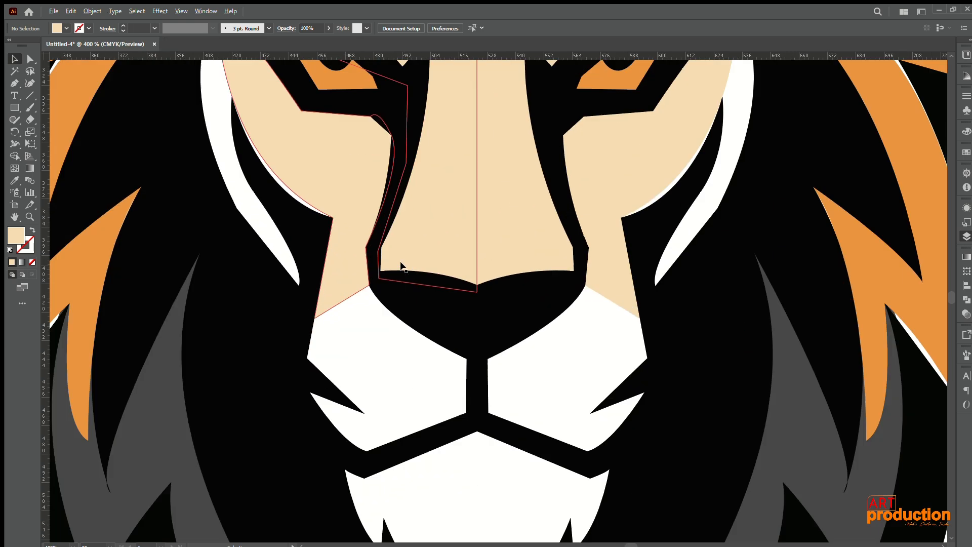
{"action": "scroll", "coordinate": [402, 265], "scroll_direction": "down", "scroll_amount": 5}
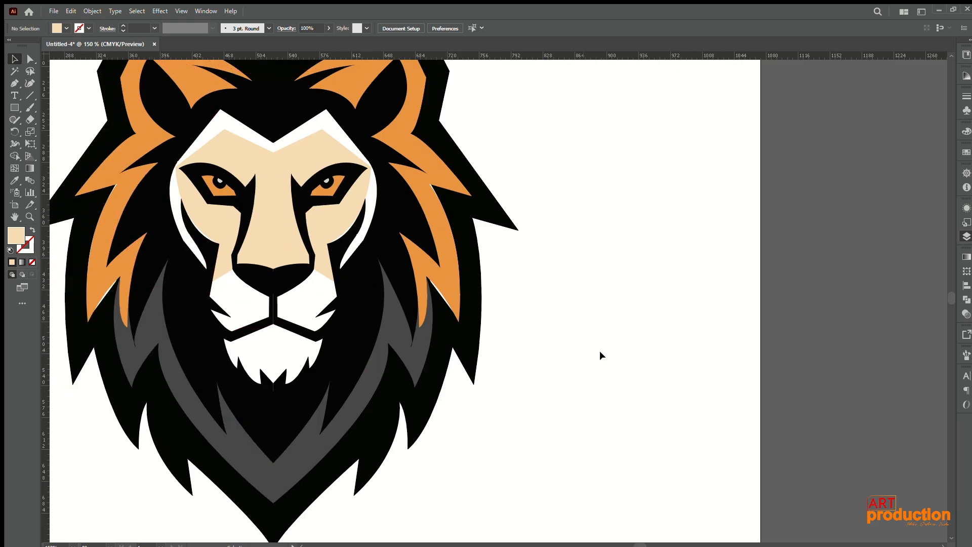
{"action": "mouse_move", "coordinate": [628, 346]}
{"action": "left_mouse_down"}
{"action": "mouse_move", "coordinate": [750, 326]}
{"action": "mouse_move", "coordinate": [631, 350]}
{"action": "left_mouse_up"}
{"action": "scroll", "coordinate": [740, 322], "scroll_direction": "down", "scroll_amount": 1}
{"action": "left_click_drag", "start_coordinate": [218, 104], "coordinate": [582, 213]}
{"action": "scroll", "coordinate": [613, 268], "scroll_direction": "down", "scroll_amount": 1}
{"action": "left_click_drag", "start_coordinate": [622, 279], "coordinate": [603, 253]}
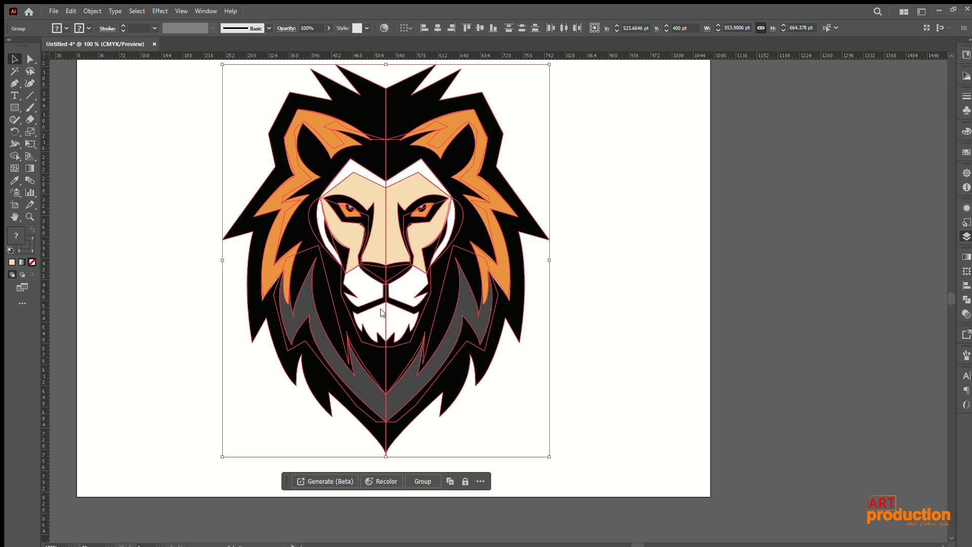
{"action": "left_click", "coordinate": [610, 332]}
{"action": "scroll", "coordinate": [608, 383], "scroll_direction": "down", "scroll_amount": 3}
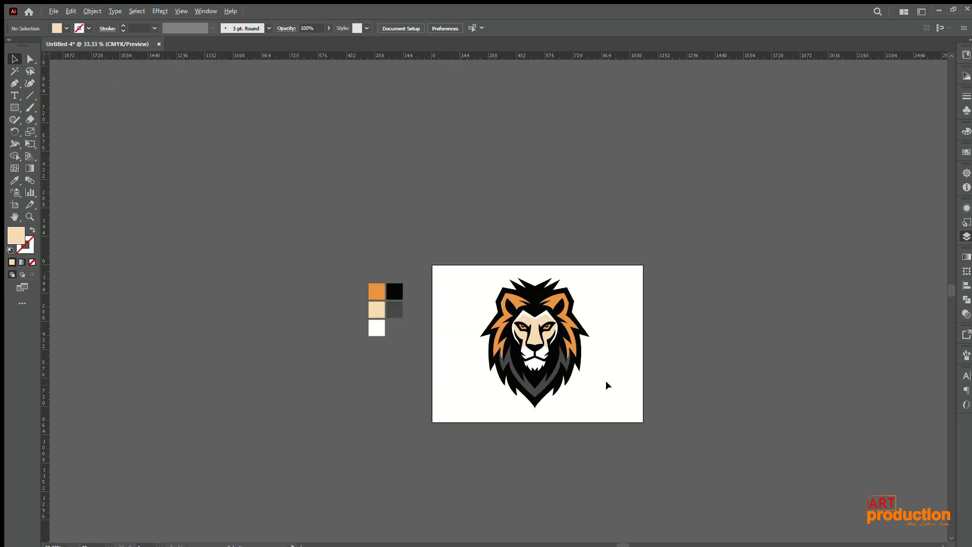
{"action": "left_click_drag", "start_coordinate": [603, 376], "coordinate": [479, 293]}
{"action": "left_click", "coordinate": [555, 306]}
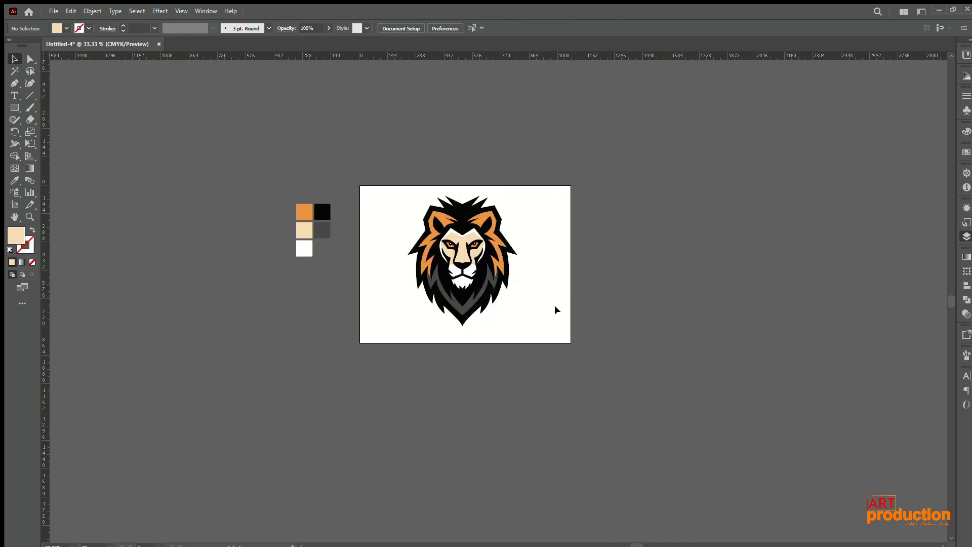
{"action": "scroll", "coordinate": [454, 230], "scroll_direction": "up", "scroll_amount": 4}
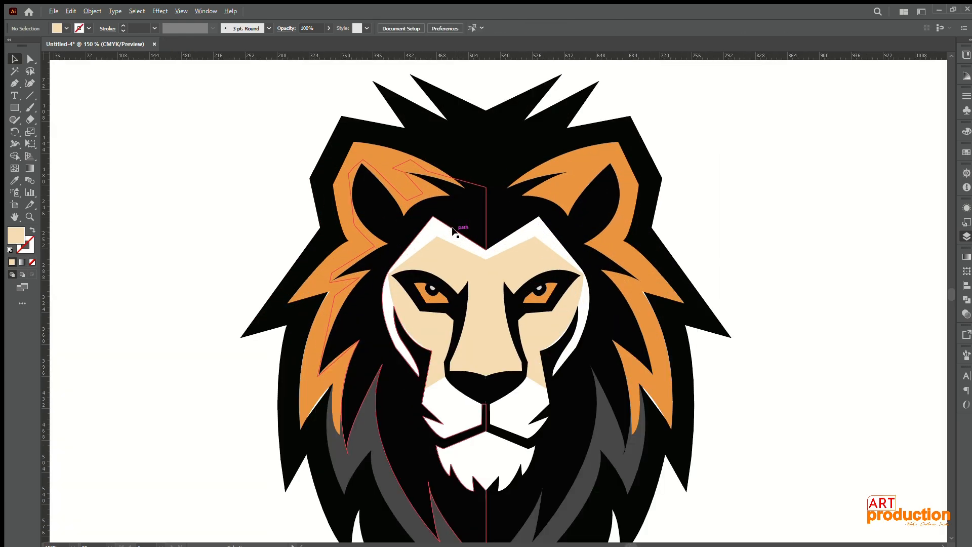
{"action": "scroll", "coordinate": [454, 231], "scroll_direction": "down", "scroll_amount": 2}
{"action": "left_click_drag", "start_coordinate": [644, 269], "coordinate": [599, 226]}
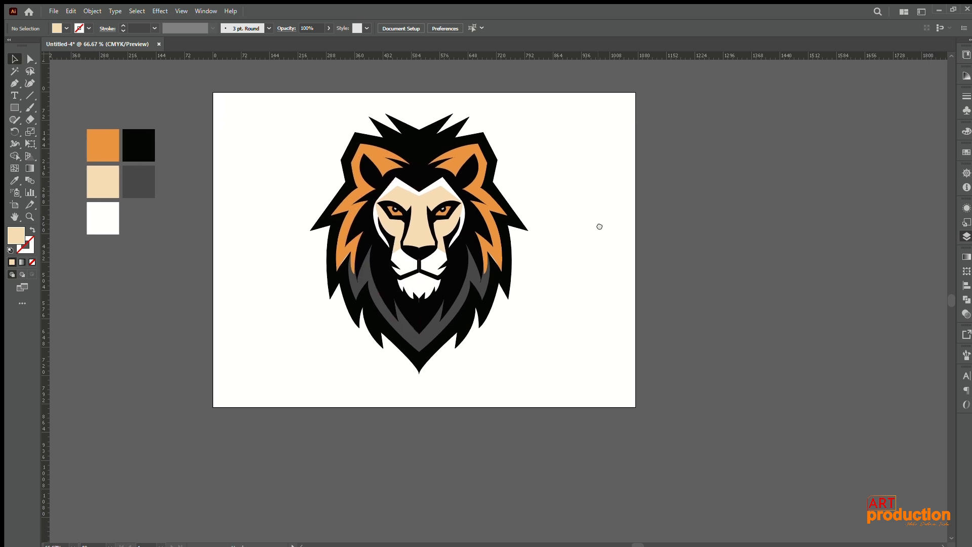